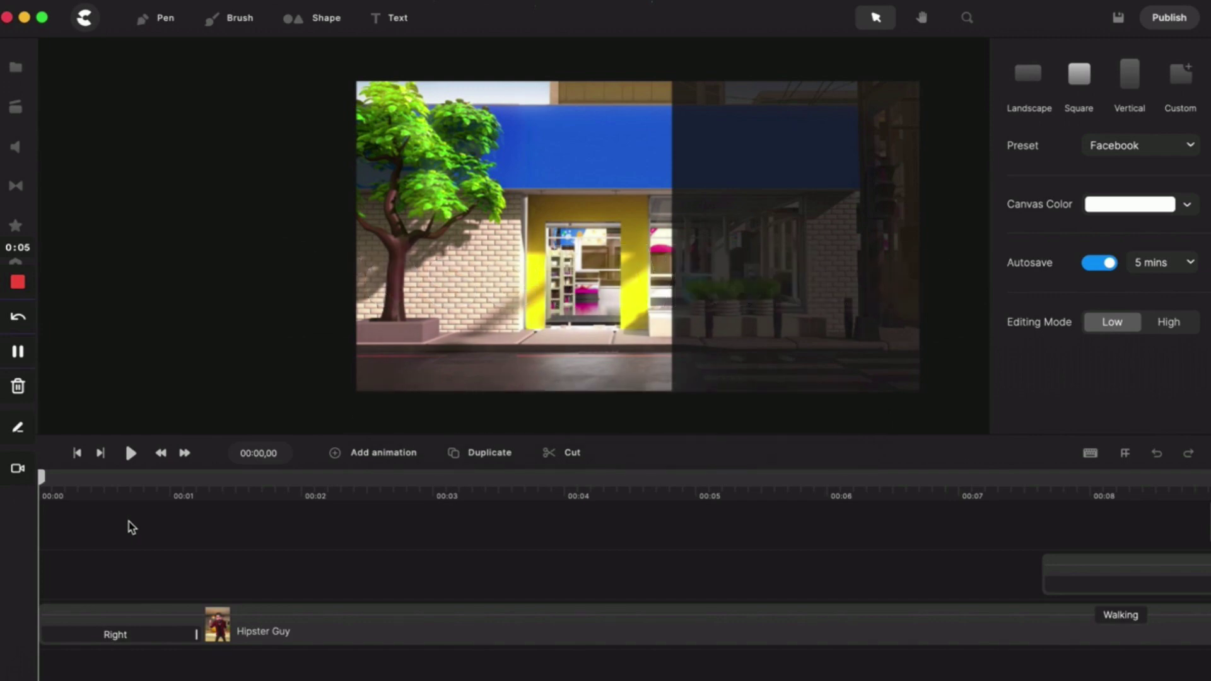
Preview the street scene, then select the Hipster Guy clip on the timeline
click(131, 453)
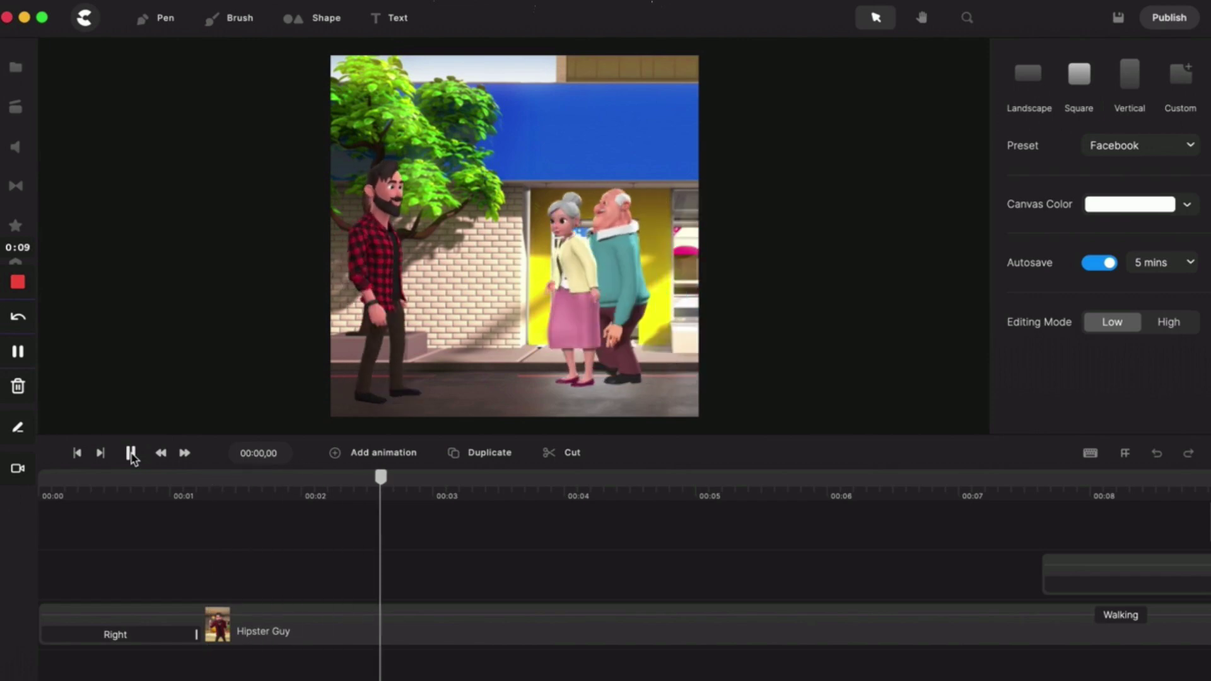
click(132, 454)
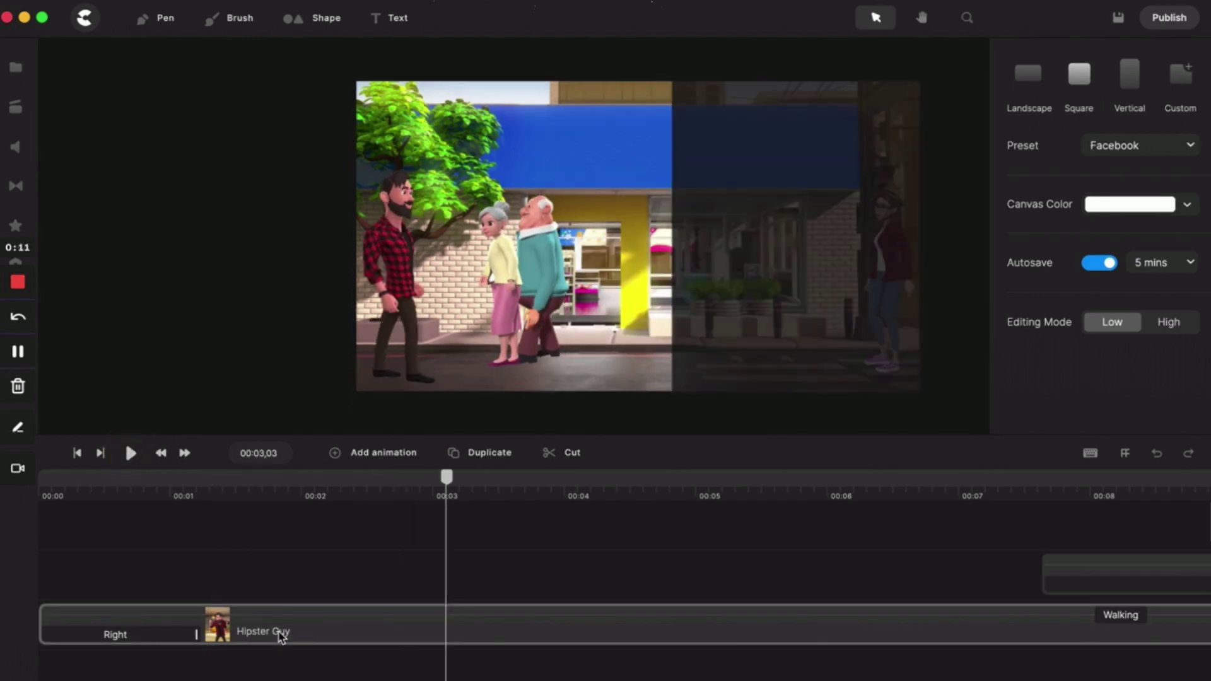
click(250, 621)
Move the Hipster Guy clip to start at 00:07 and delete Allysa's Right entrance animation
mouse_move(251, 625)
mouse_down()
mouse_move(1081, 640)
mouse_move(1154, 622)
mouse_up()
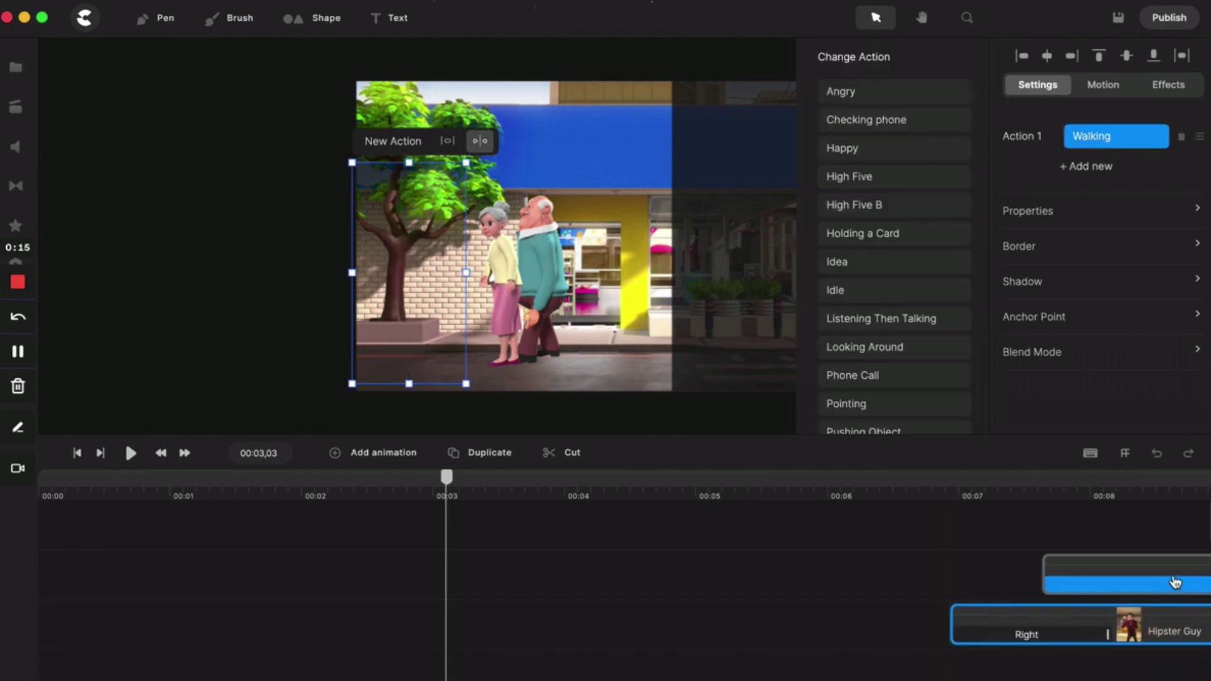
mouse_move(1117, 567)
mouse_down()
mouse_move(128, 573)
mouse_move(82, 587)
mouse_up()
click(157, 580)
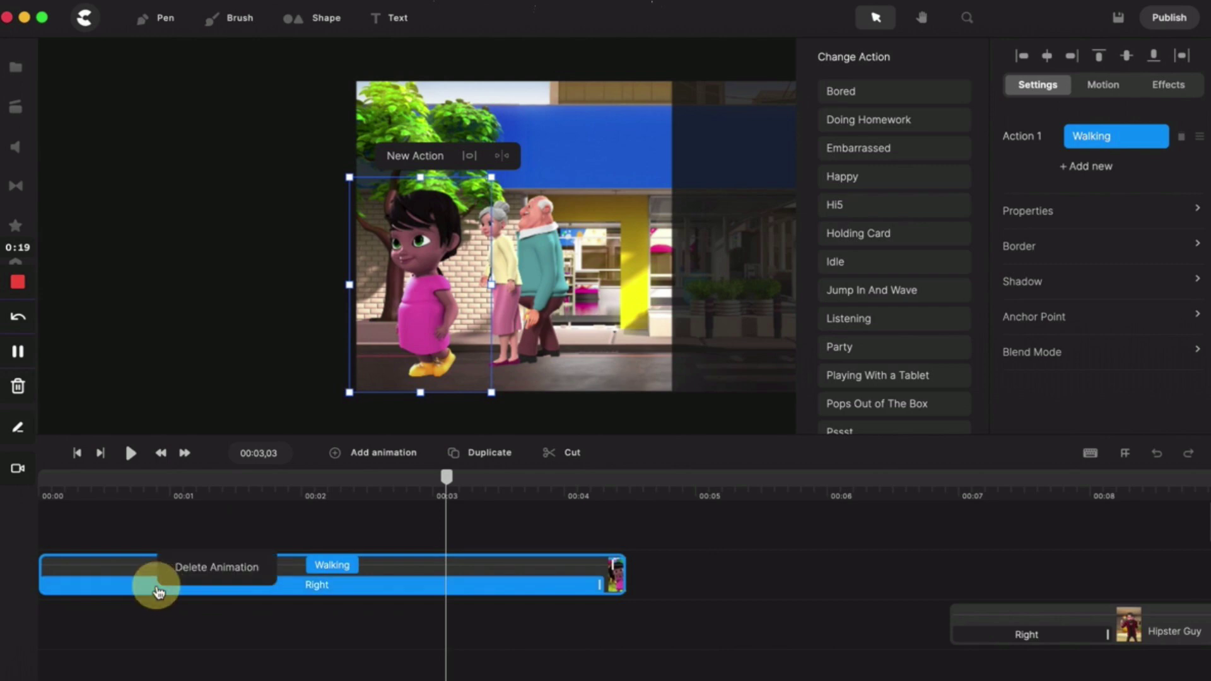
click(205, 563)
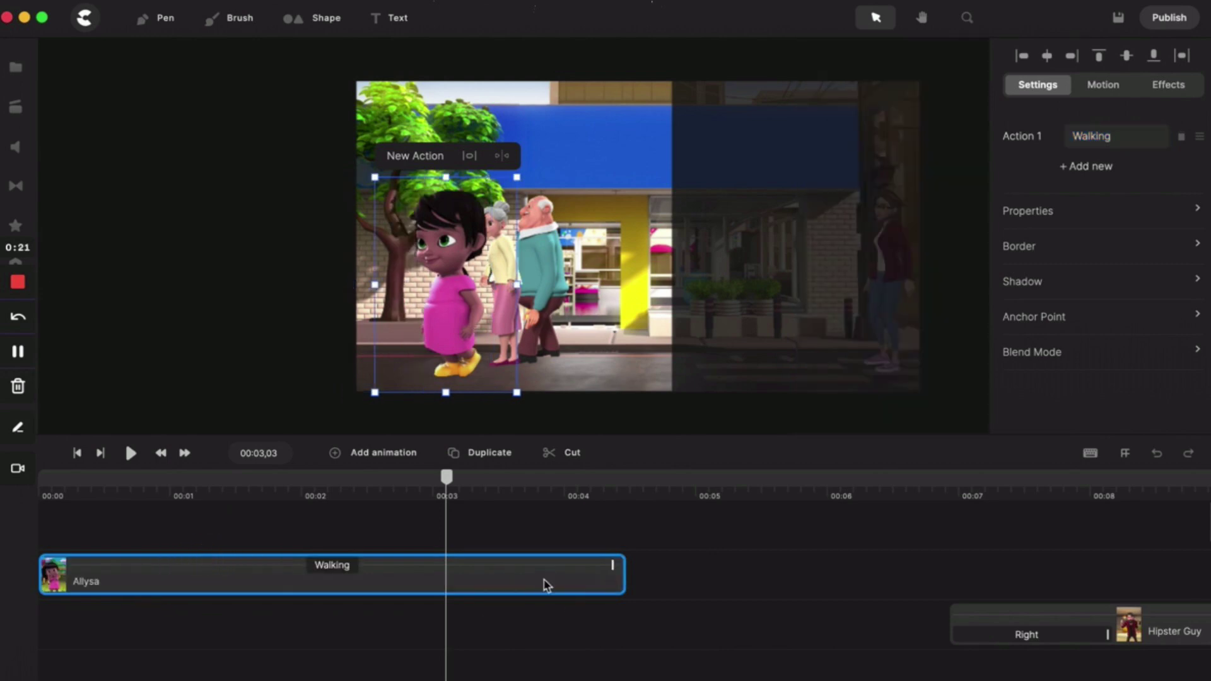
Browse the Characters assets in the asset library
click(15, 108)
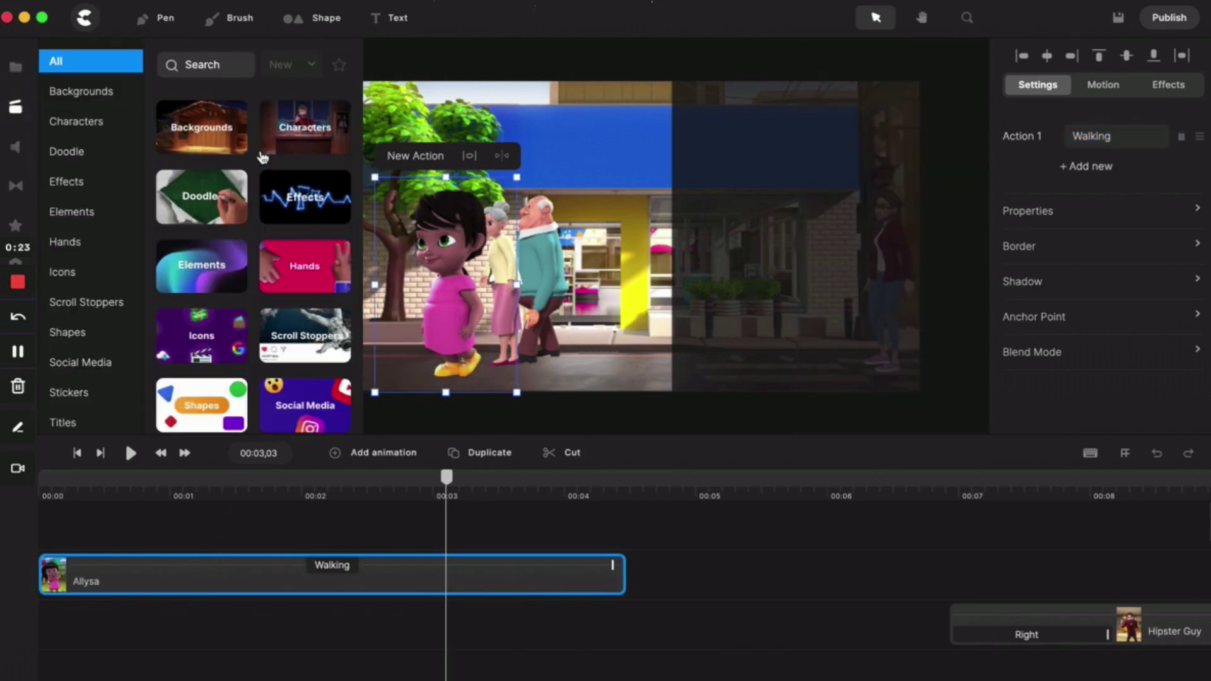
click(321, 126)
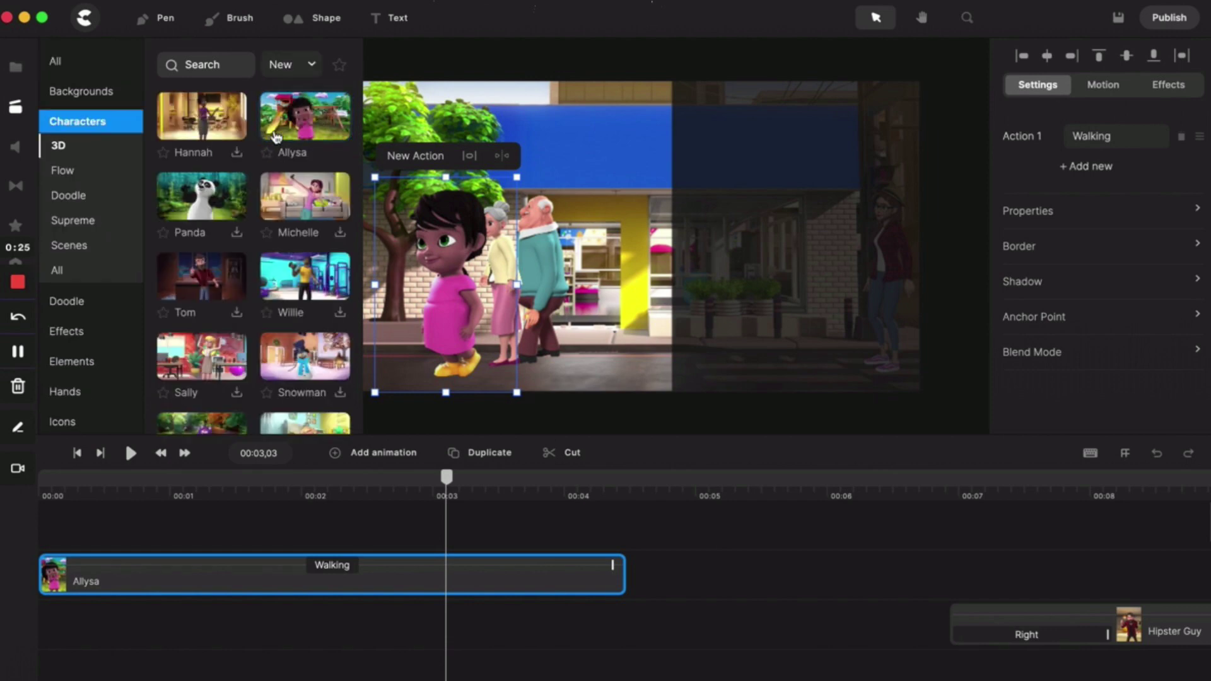
click(15, 107)
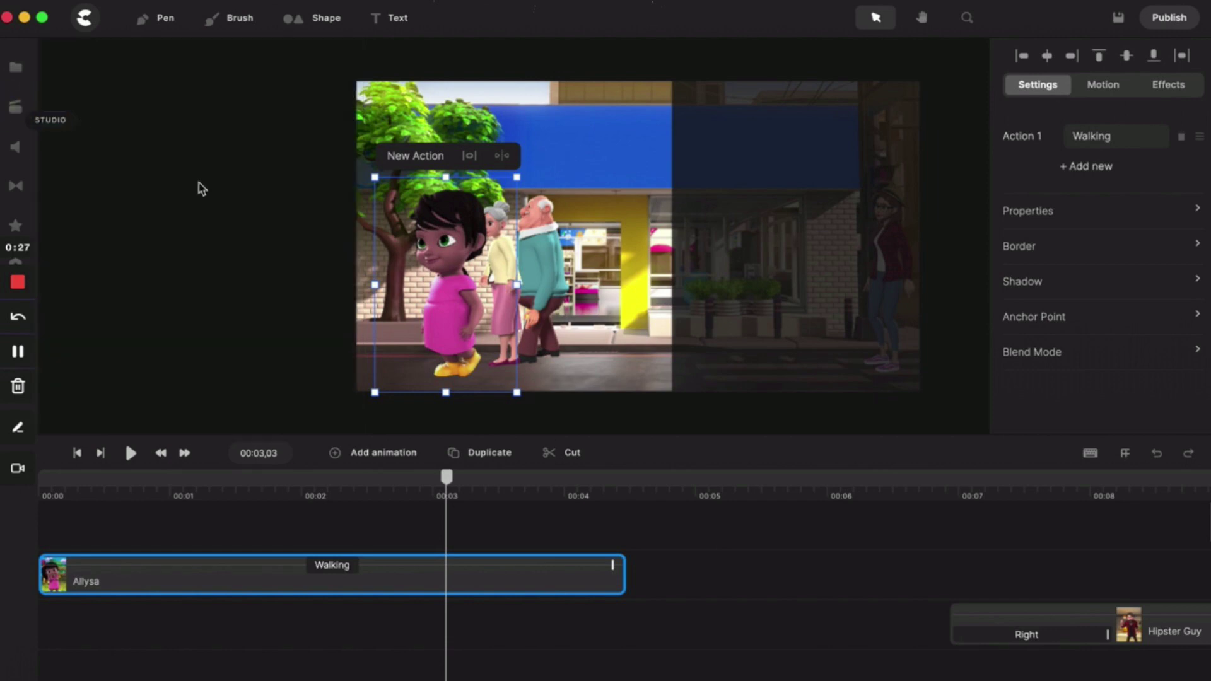
click(81, 456)
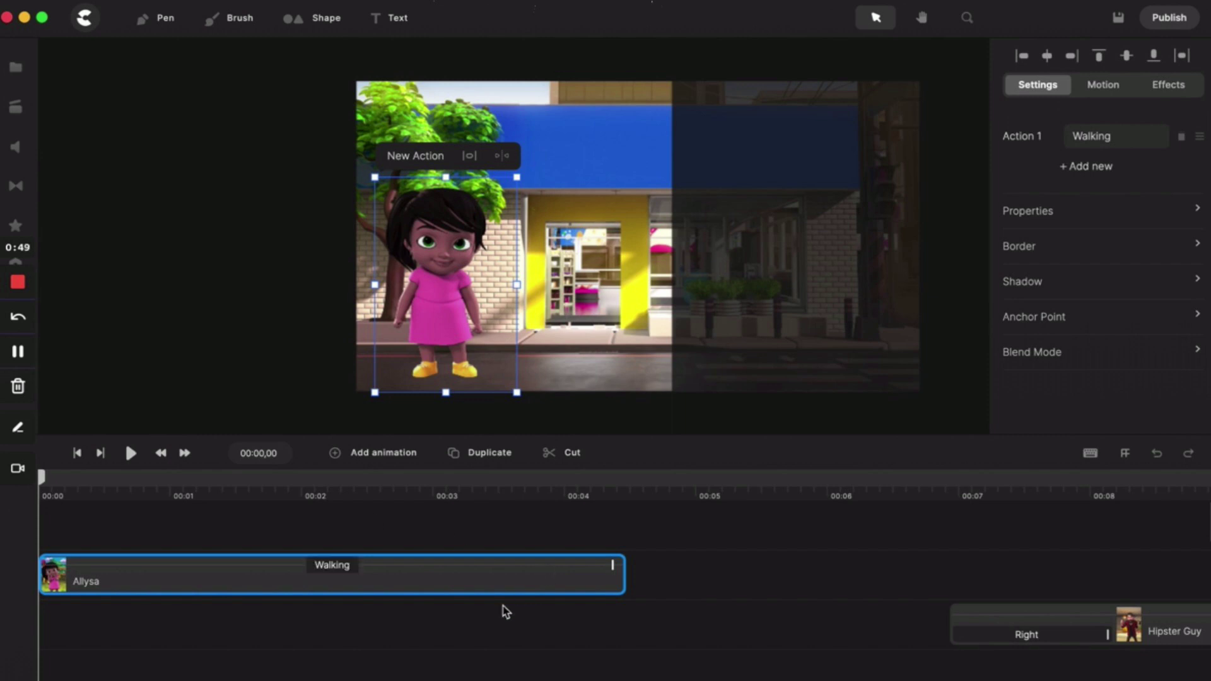
Give Allysa a Right position entrance animation and preview it
click(1104, 93)
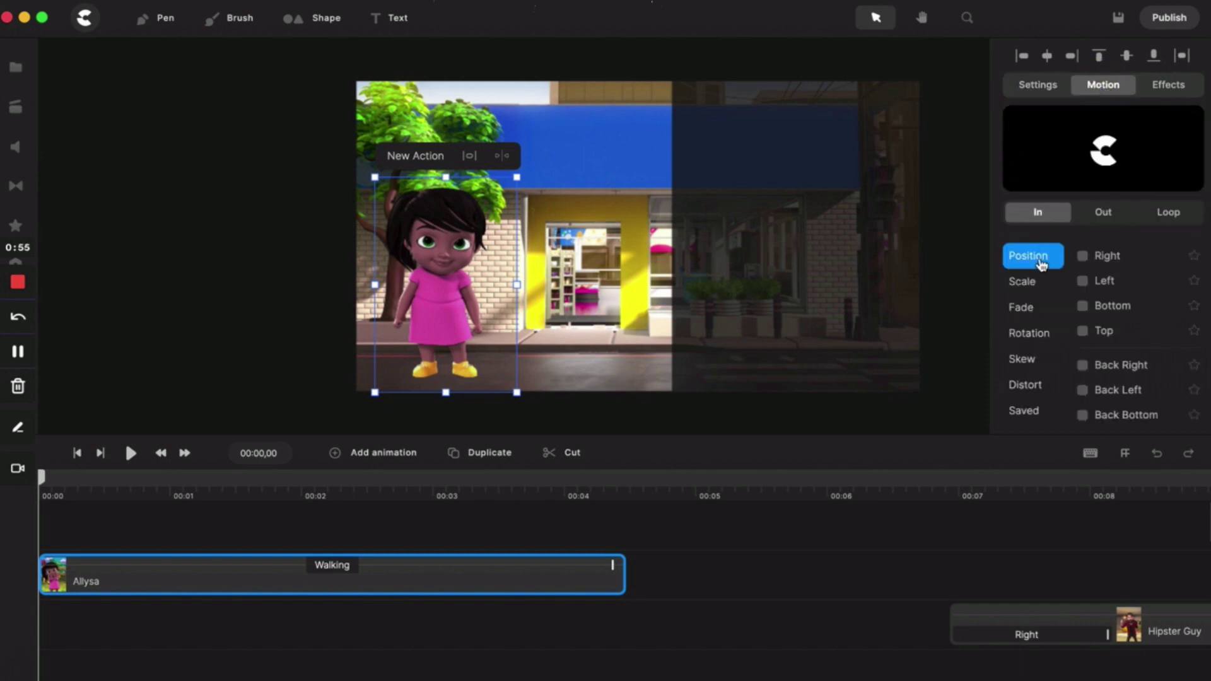
click(1082, 257)
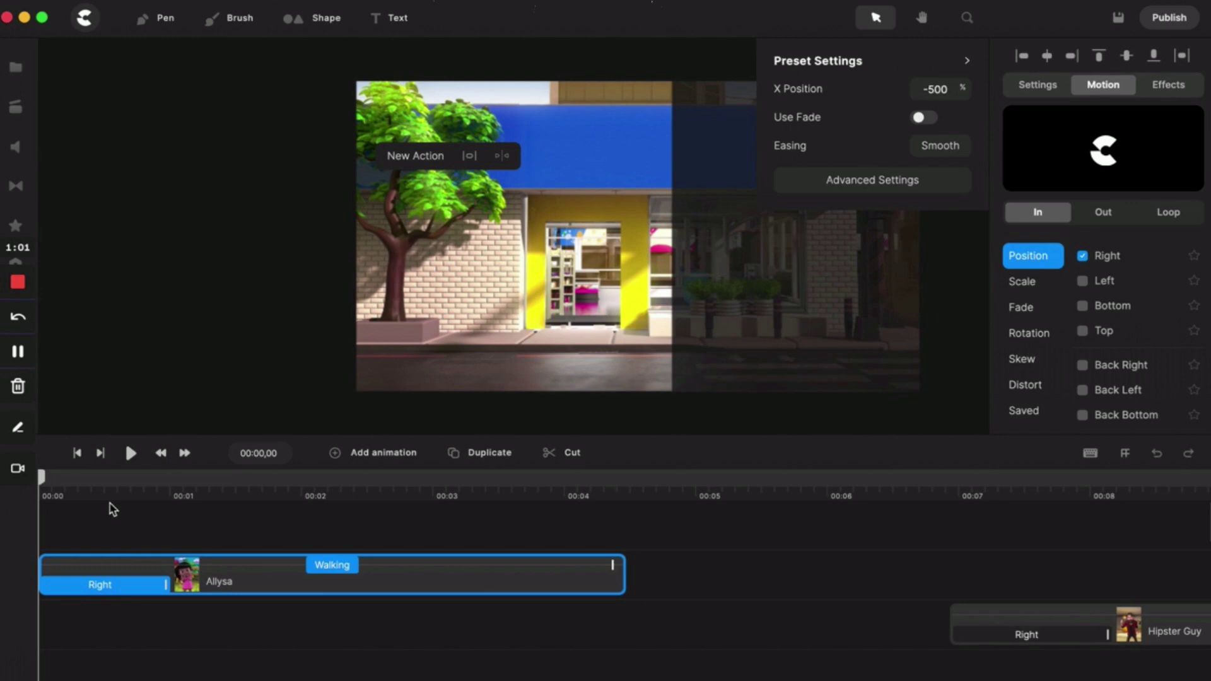
click(130, 454)
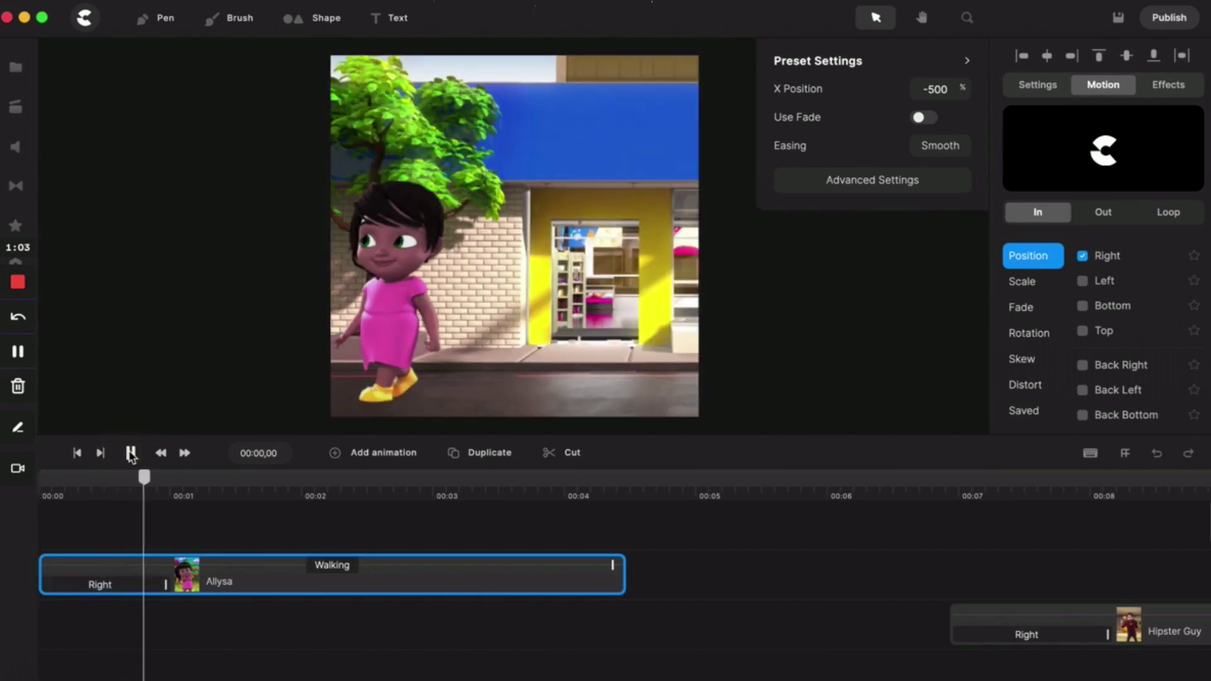
click(131, 454)
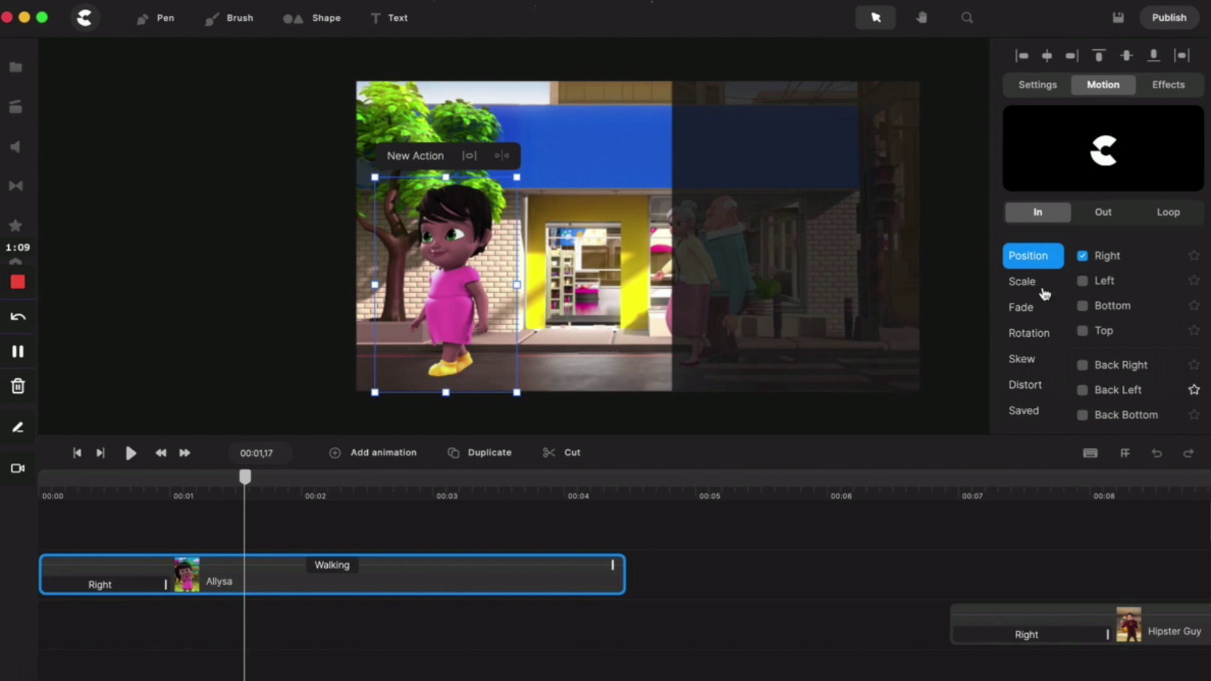
Flip Allysa horizontally in her Properties and replay the scene from the start
click(1037, 80)
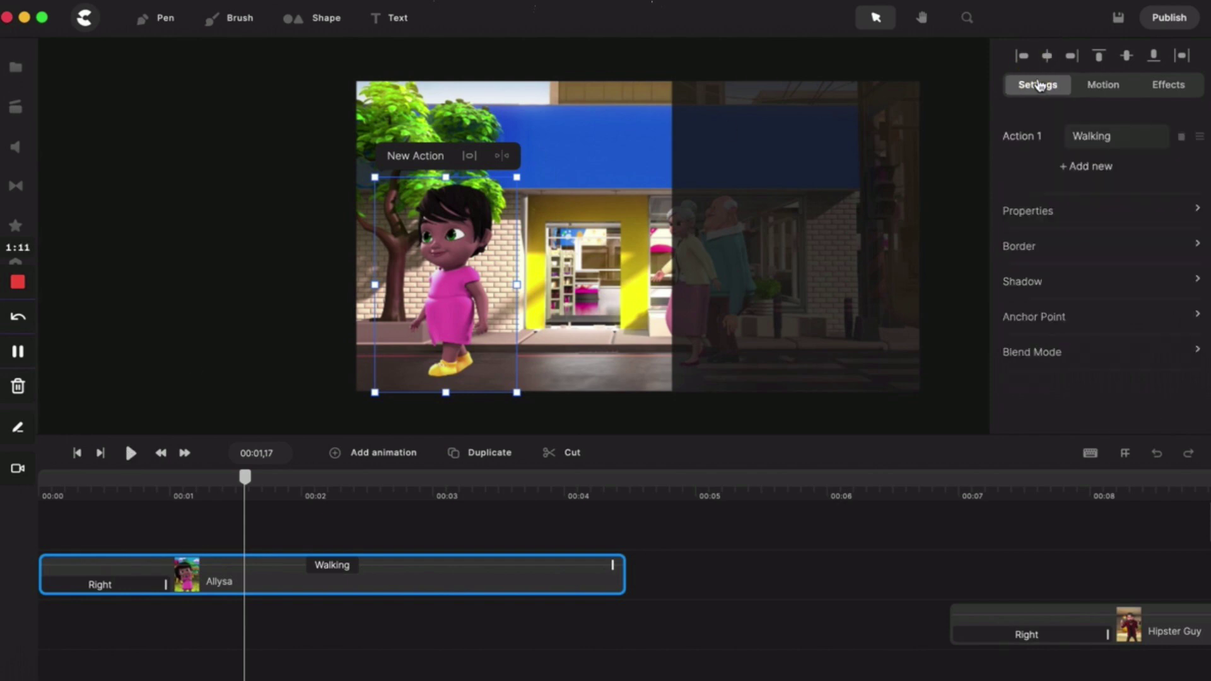
click(1031, 213)
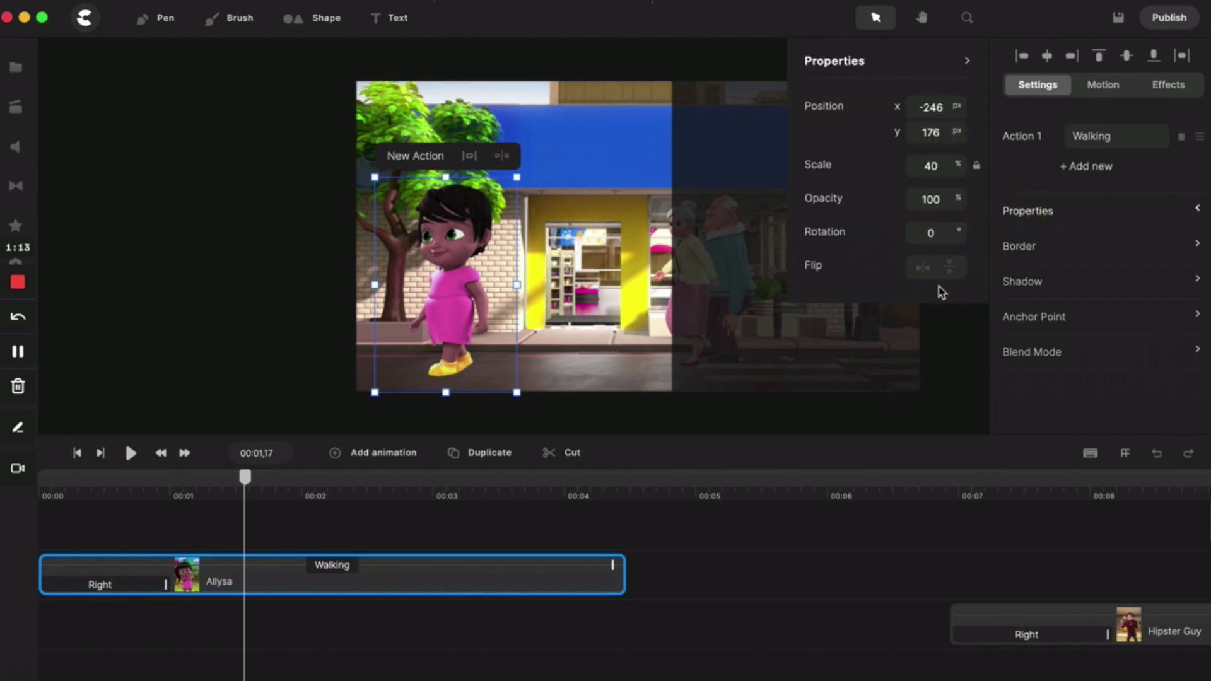
click(923, 270)
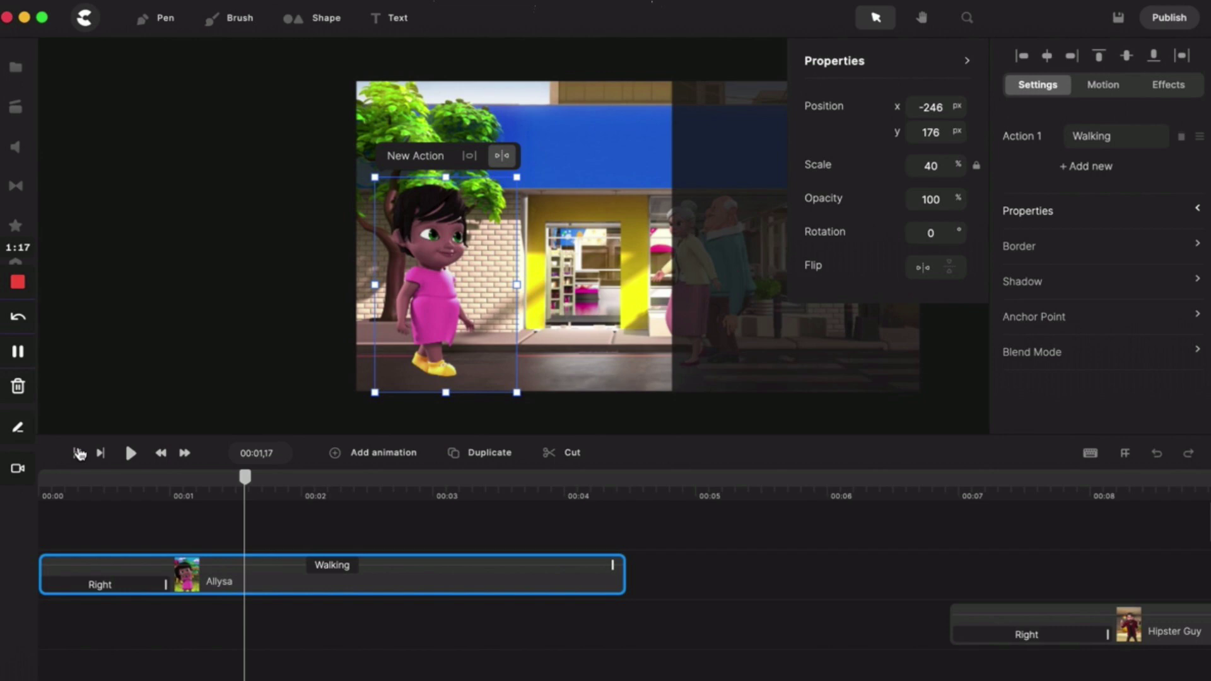
click(78, 453)
click(132, 453)
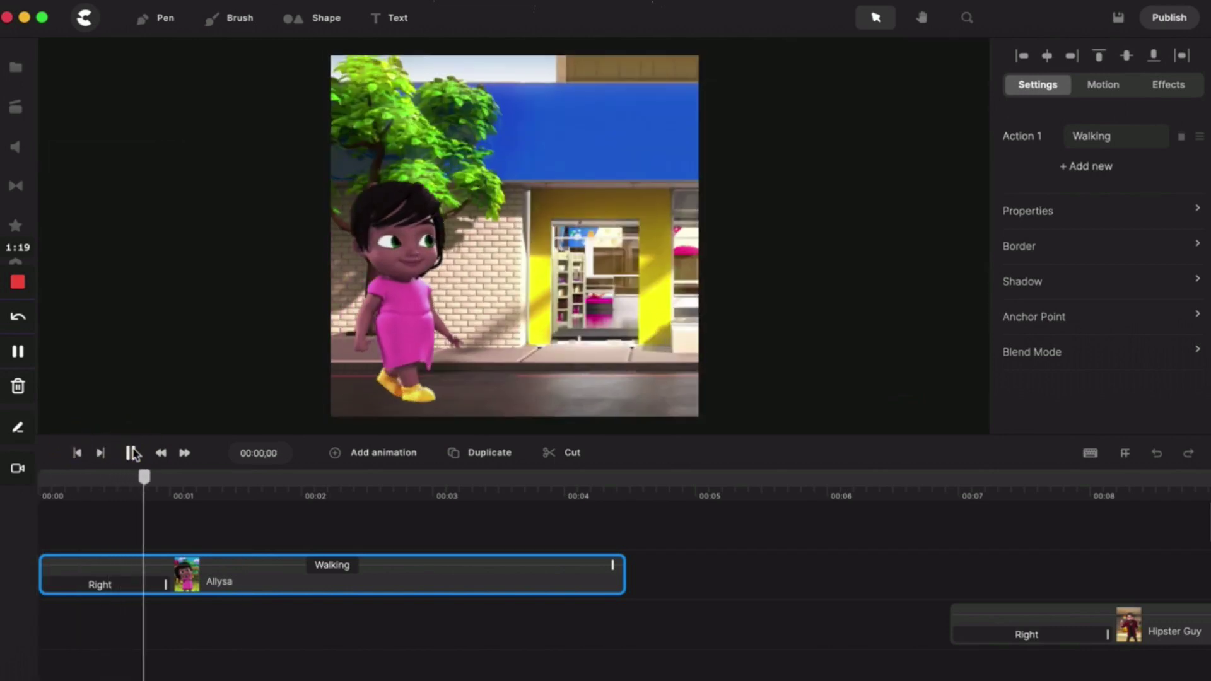
click(132, 453)
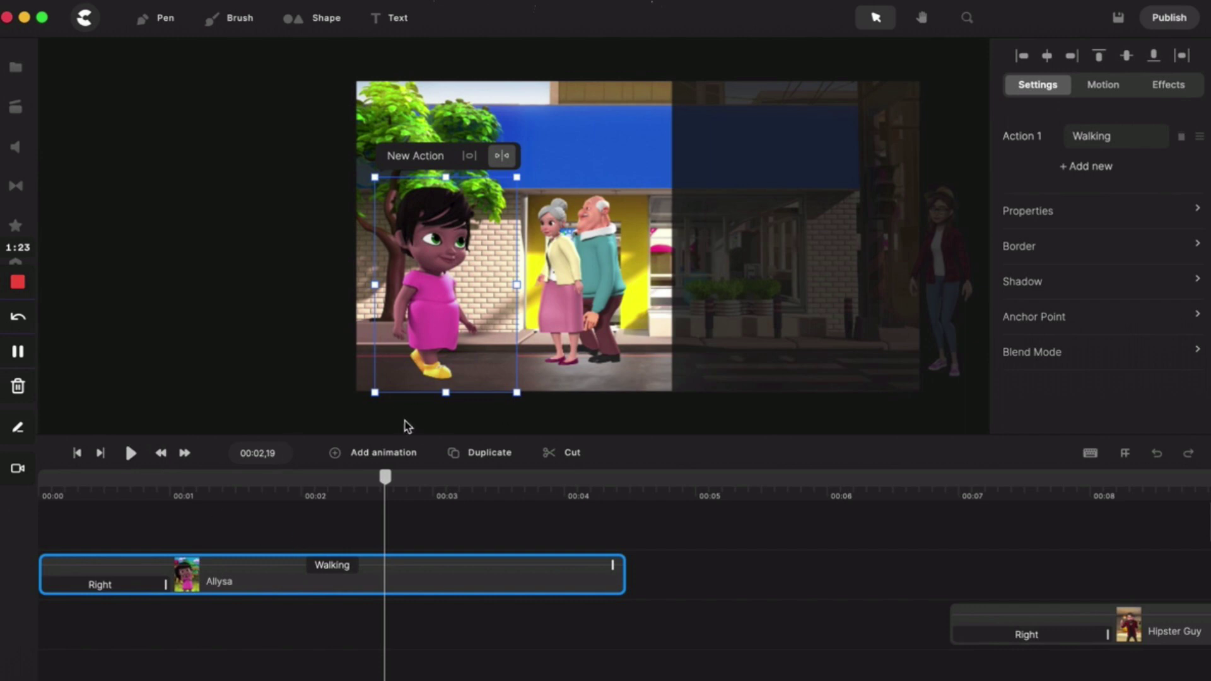
Stretch Allysa's Right entrance animation to almost the end of her clip
click(157, 592)
click(154, 591)
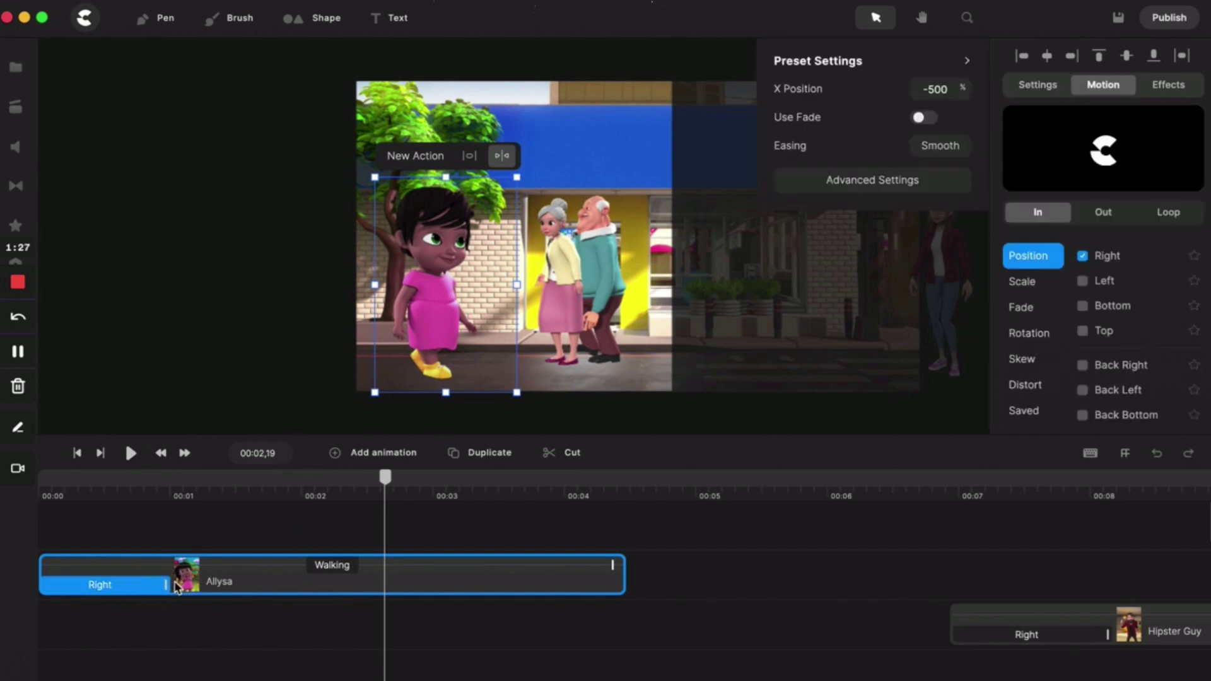
drag(165, 584, 558, 600)
click(351, 570)
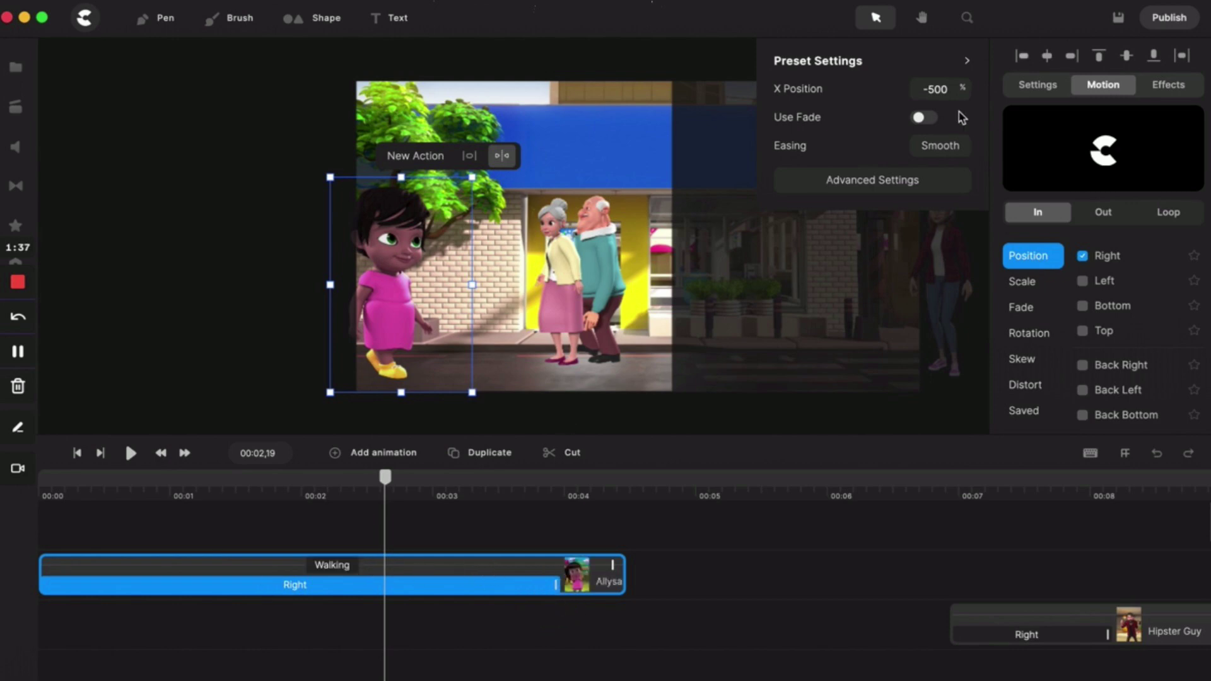
Change the entrance easing from Smooth to Linear and replay from the start
click(942, 147)
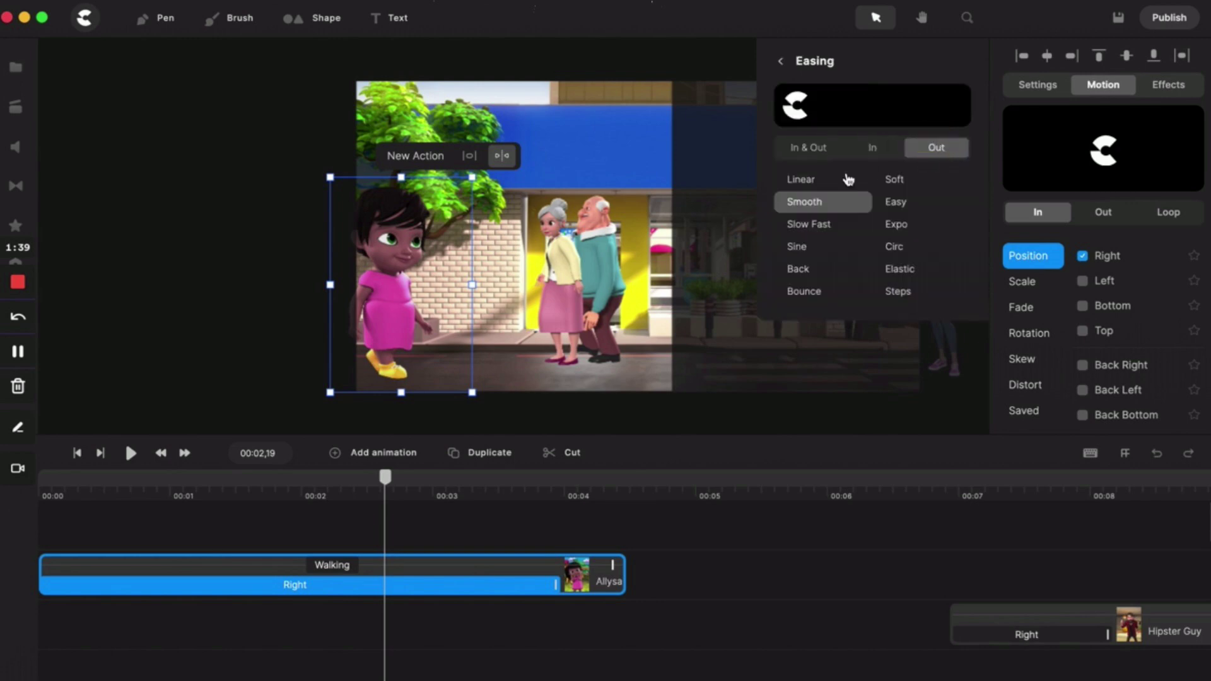
click(807, 183)
click(78, 454)
click(128, 453)
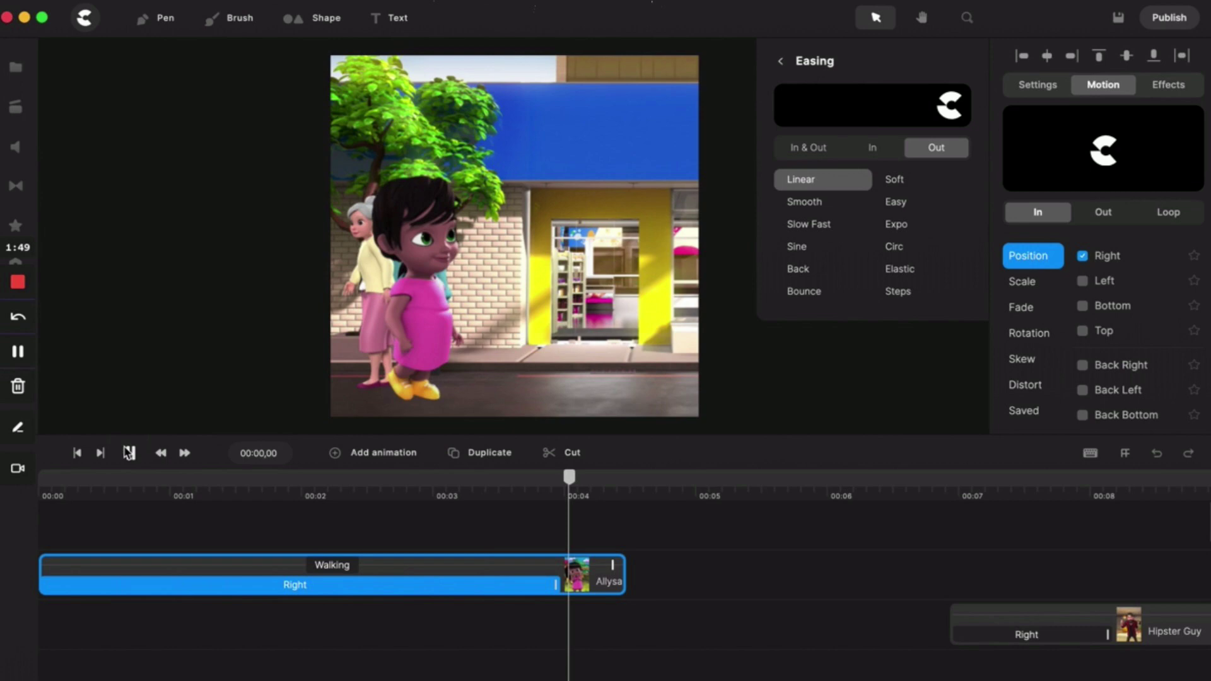
click(126, 453)
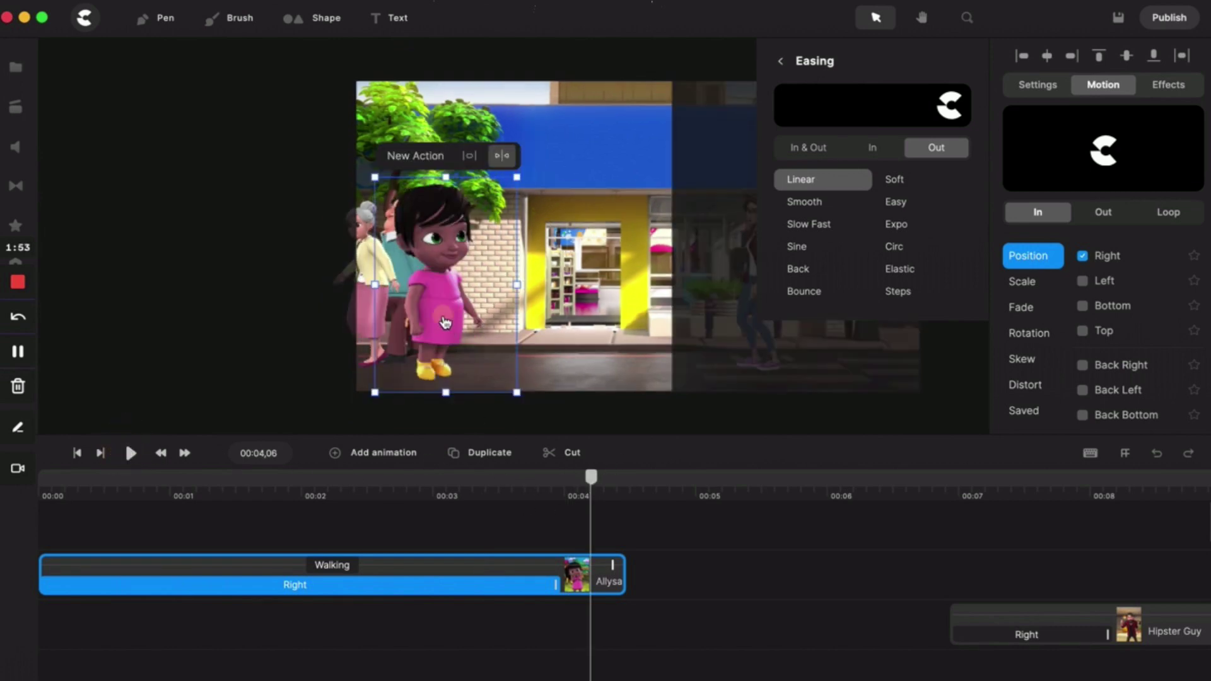
Drag Allysa right toward the yellow shop doorway and check her position at about 00:04
drag(467, 319, 632, 316)
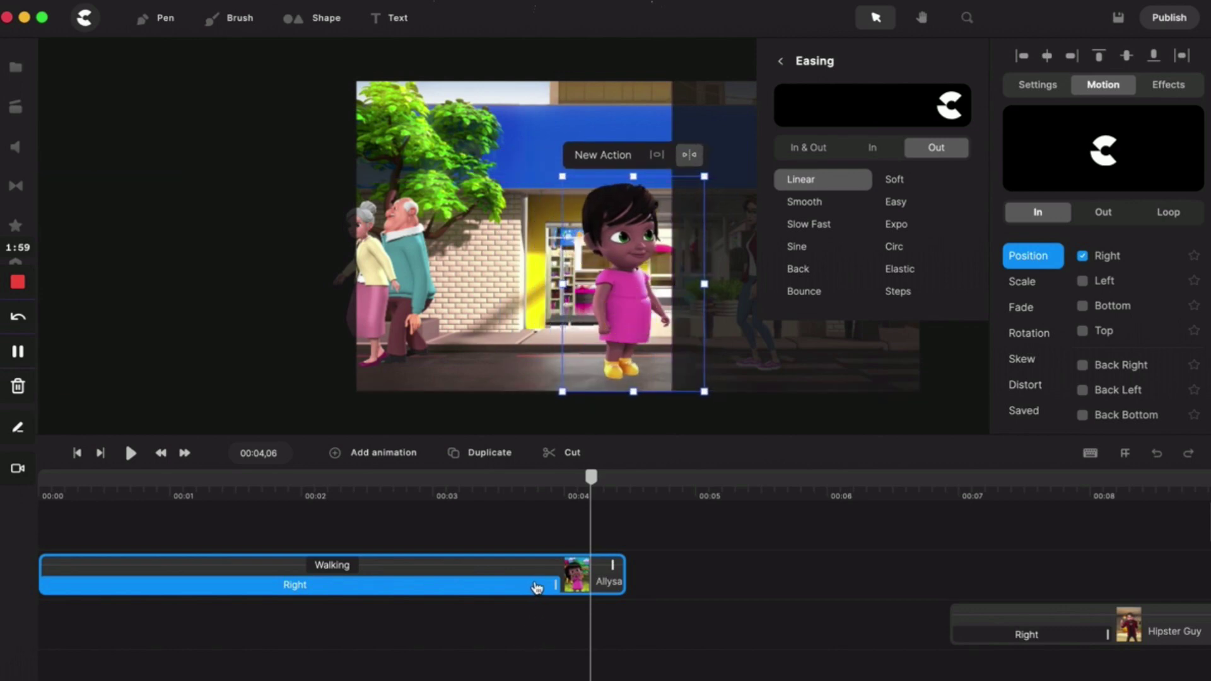
click(77, 453)
click(131, 453)
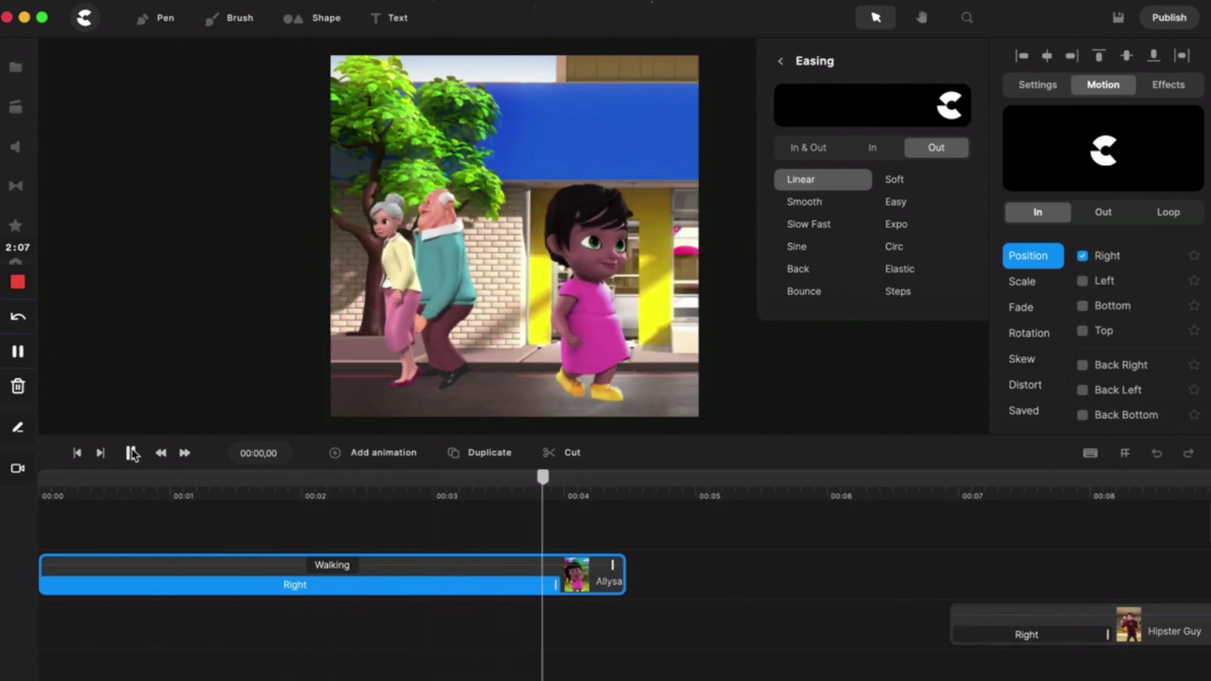
click(131, 453)
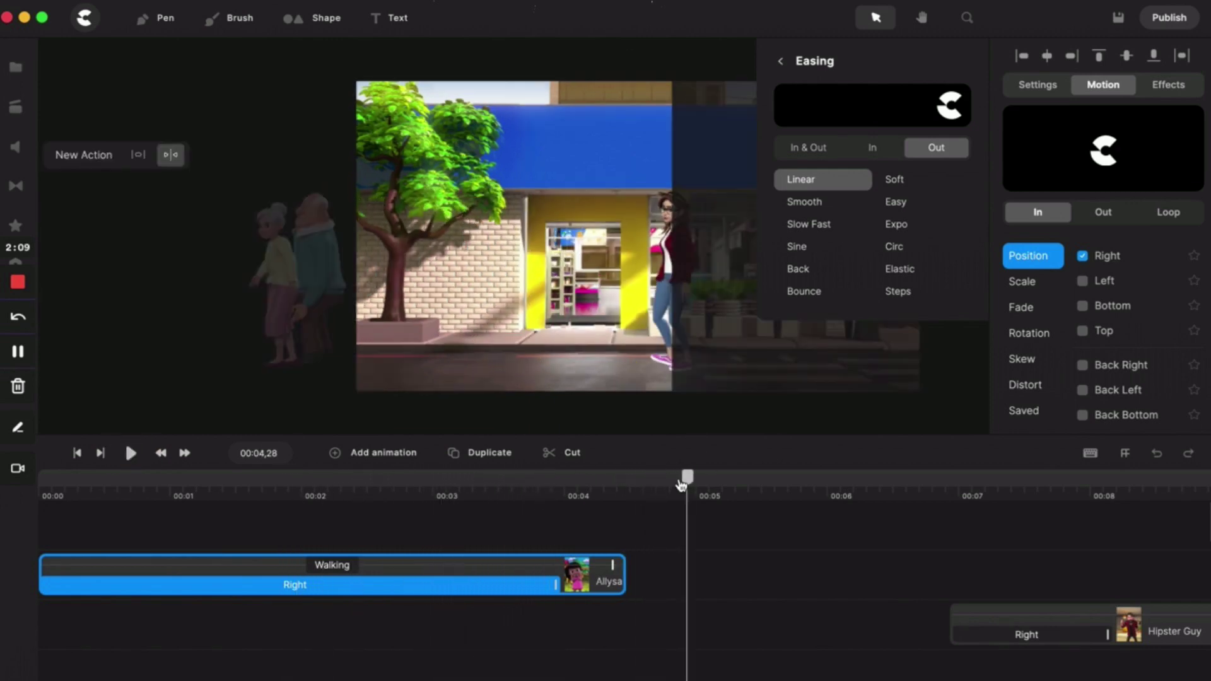
click(607, 487)
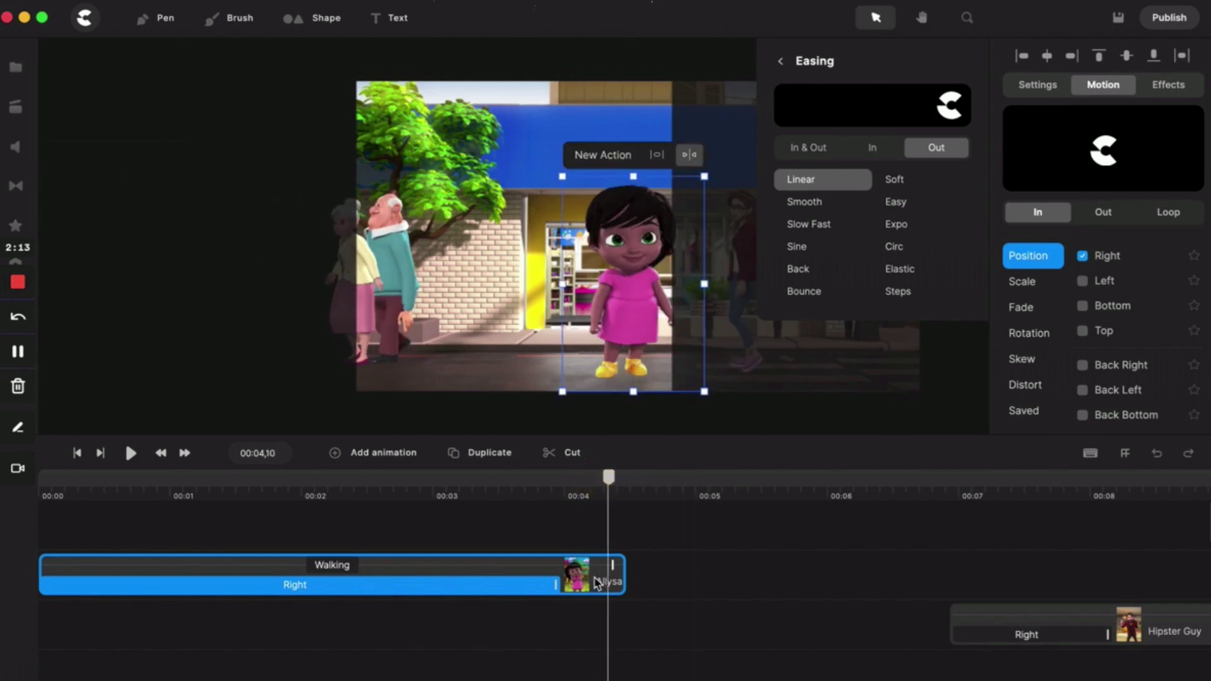
Add an Idle action after Allysa's Walking action and preview it from the start
click(1035, 86)
click(1101, 168)
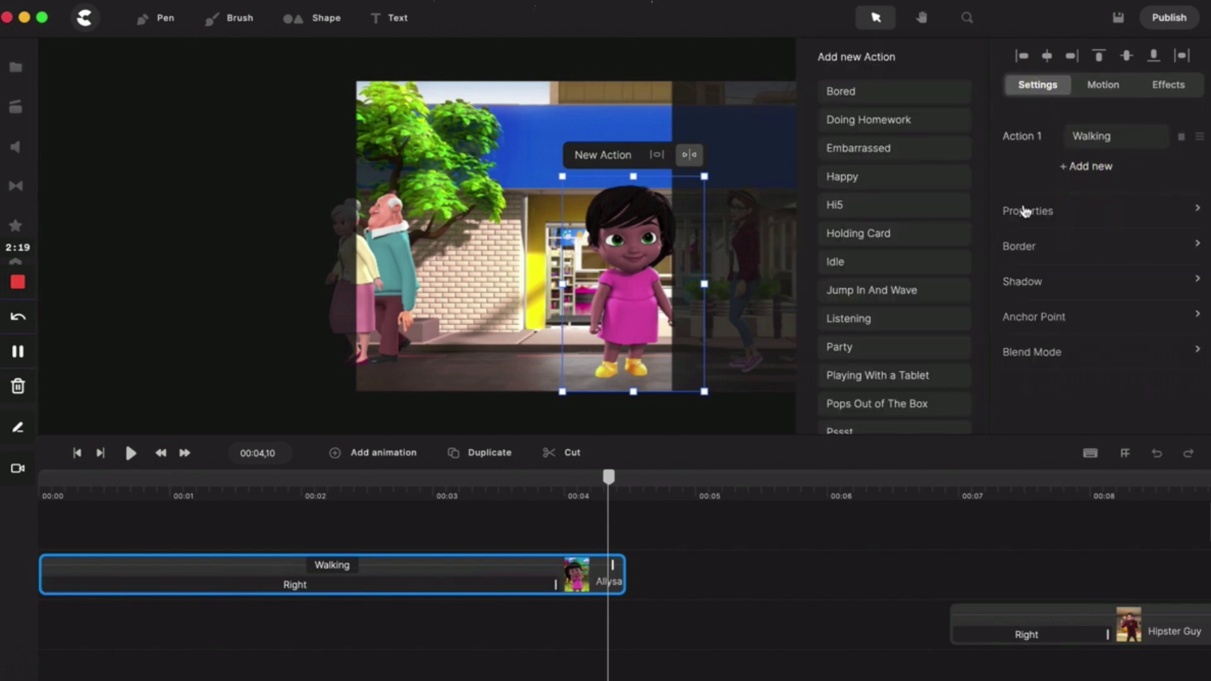
click(853, 259)
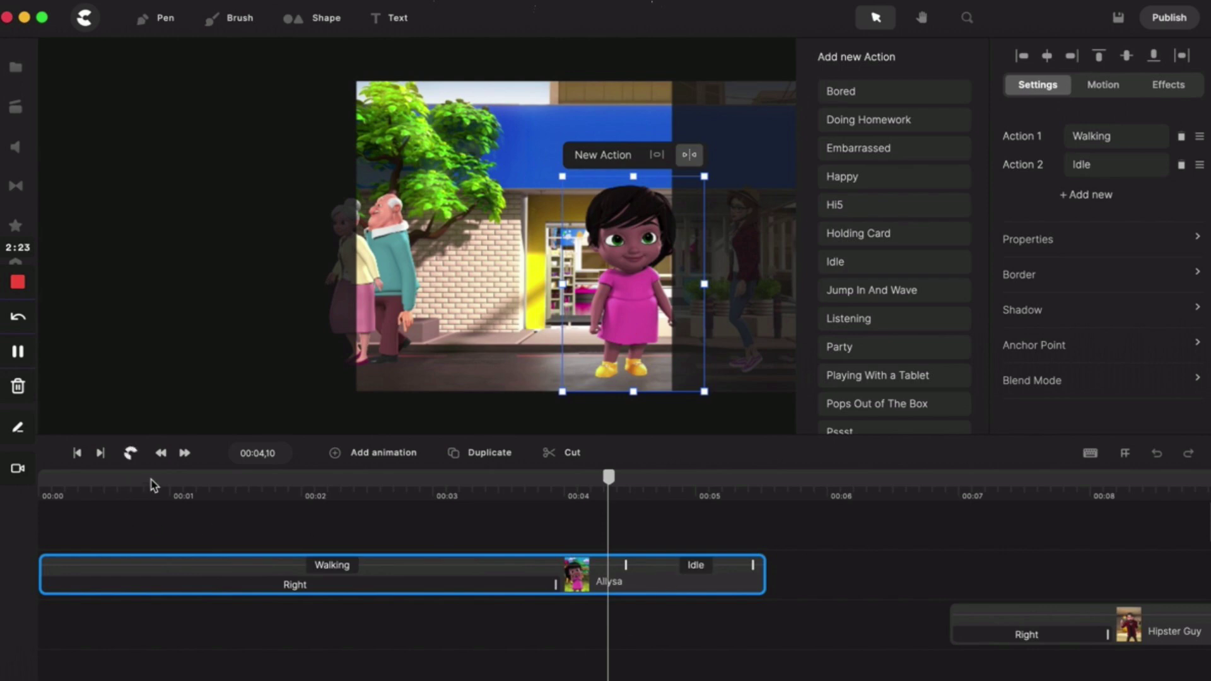
click(78, 452)
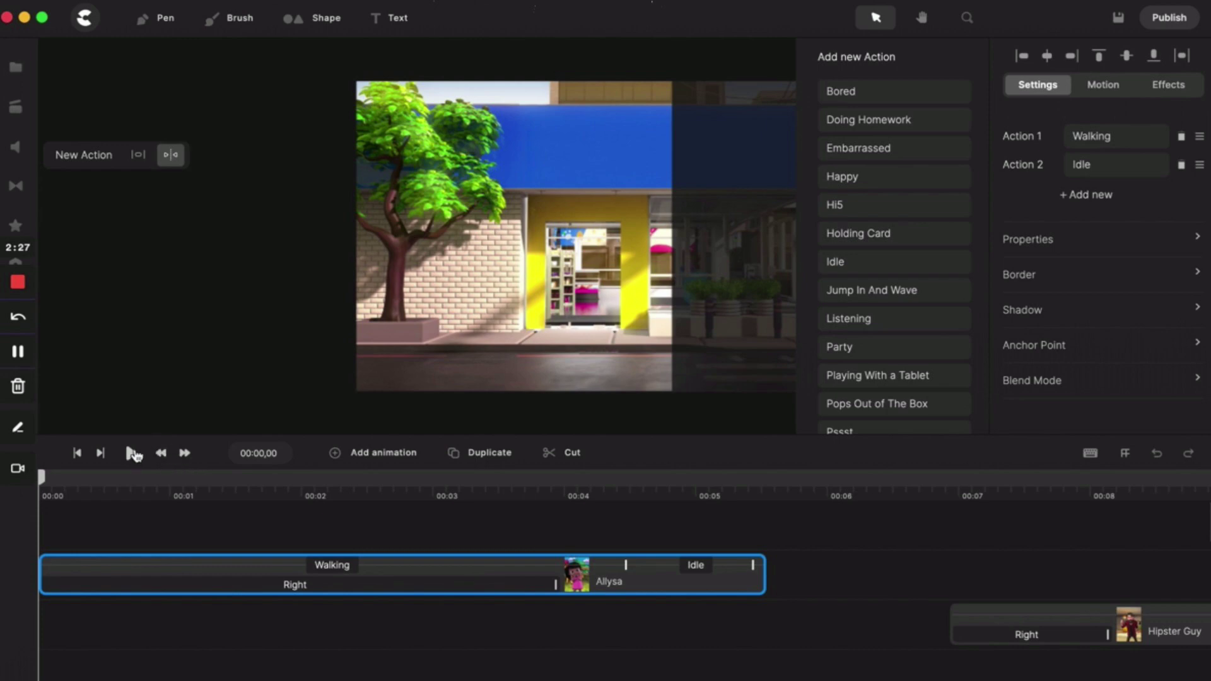
click(132, 453)
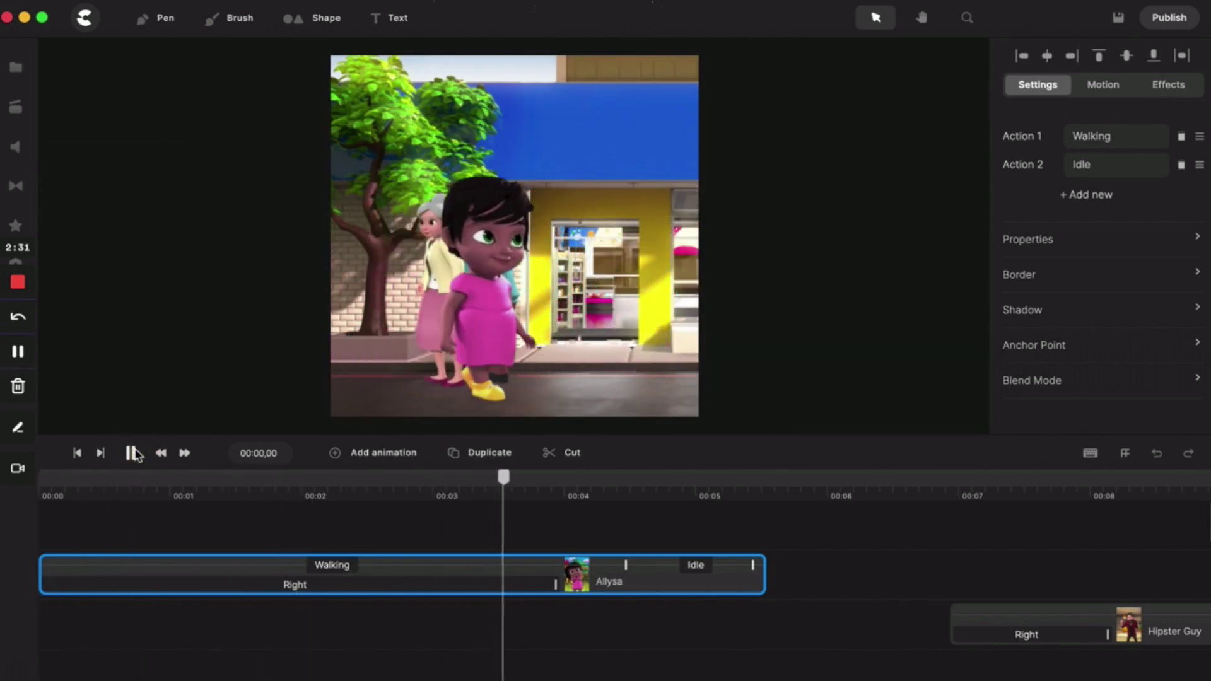
click(132, 453)
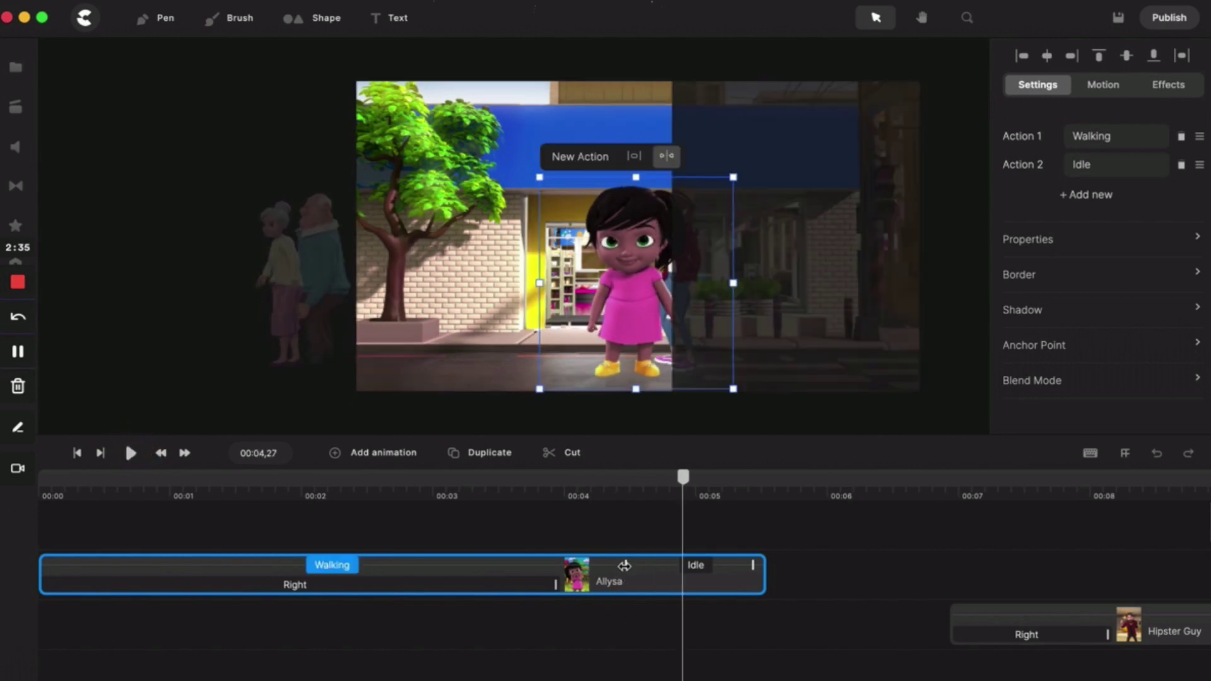
Extend the end of Allysa's Right motion path slightly and replay the walk-in
click(624, 566)
click(625, 566)
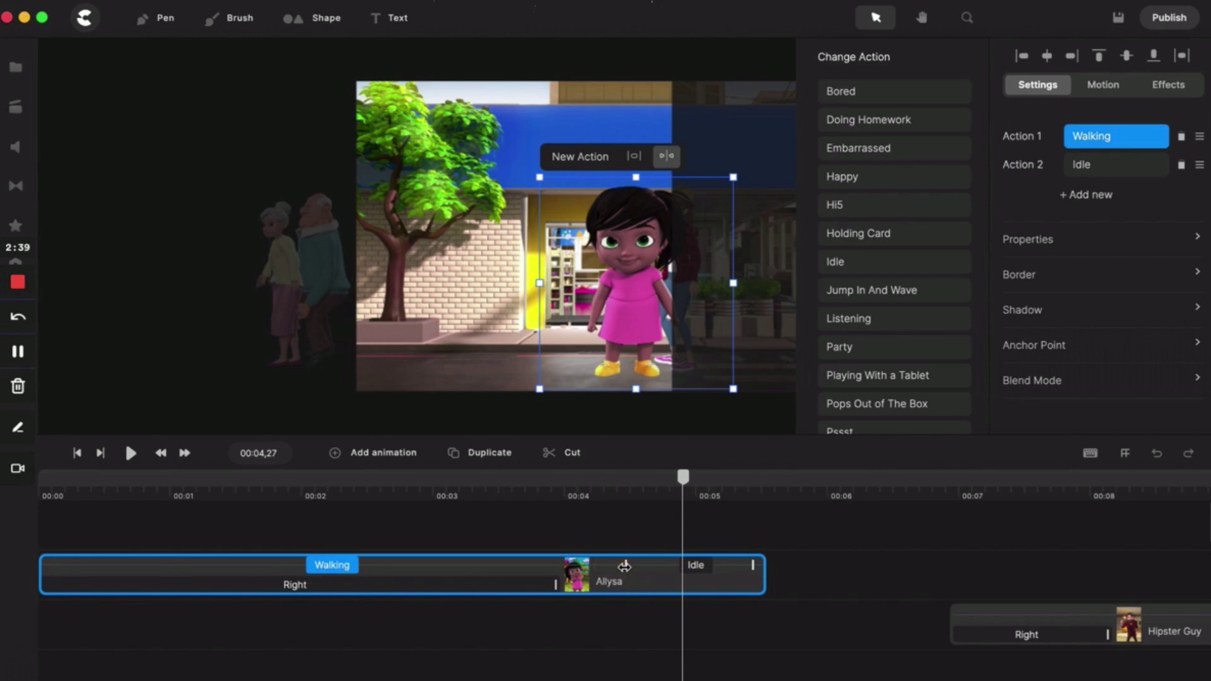
click(556, 584)
click(556, 586)
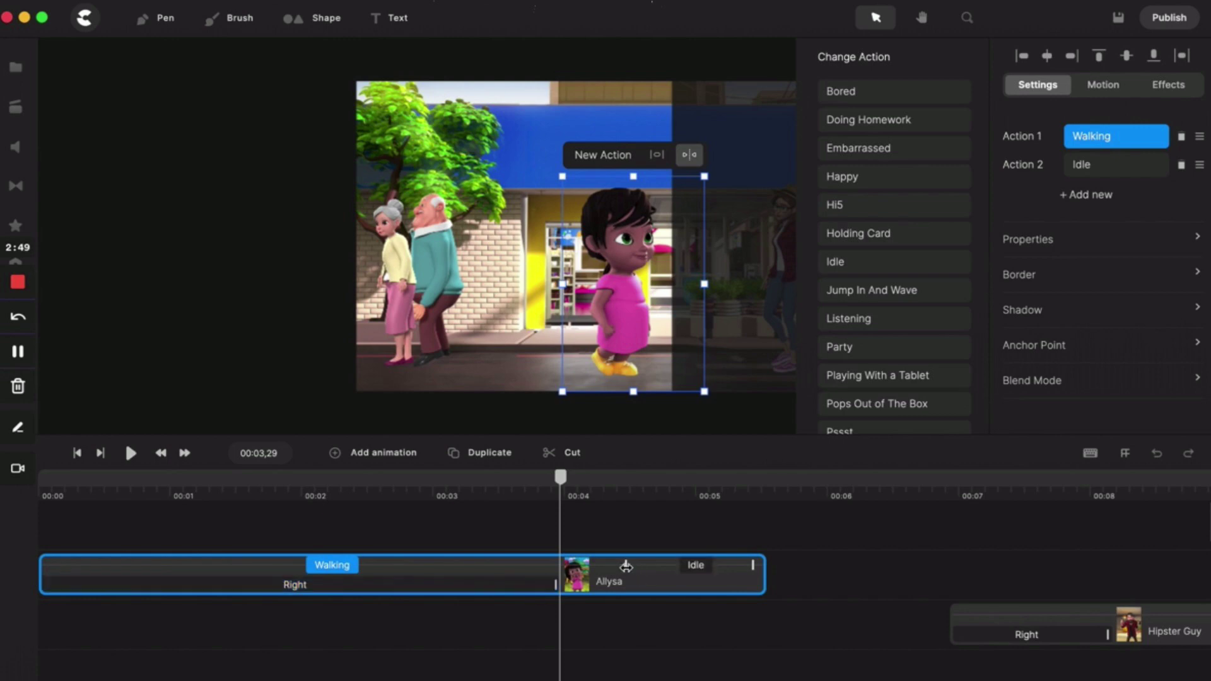
drag(578, 581, 624, 585)
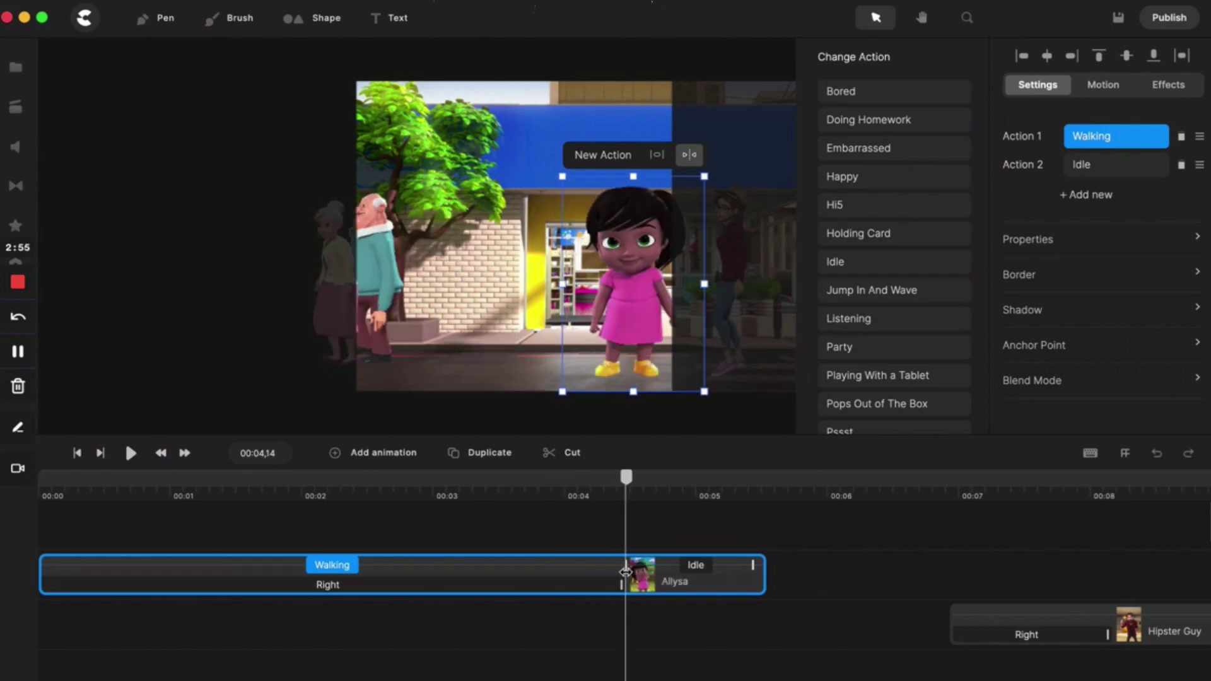
click(77, 452)
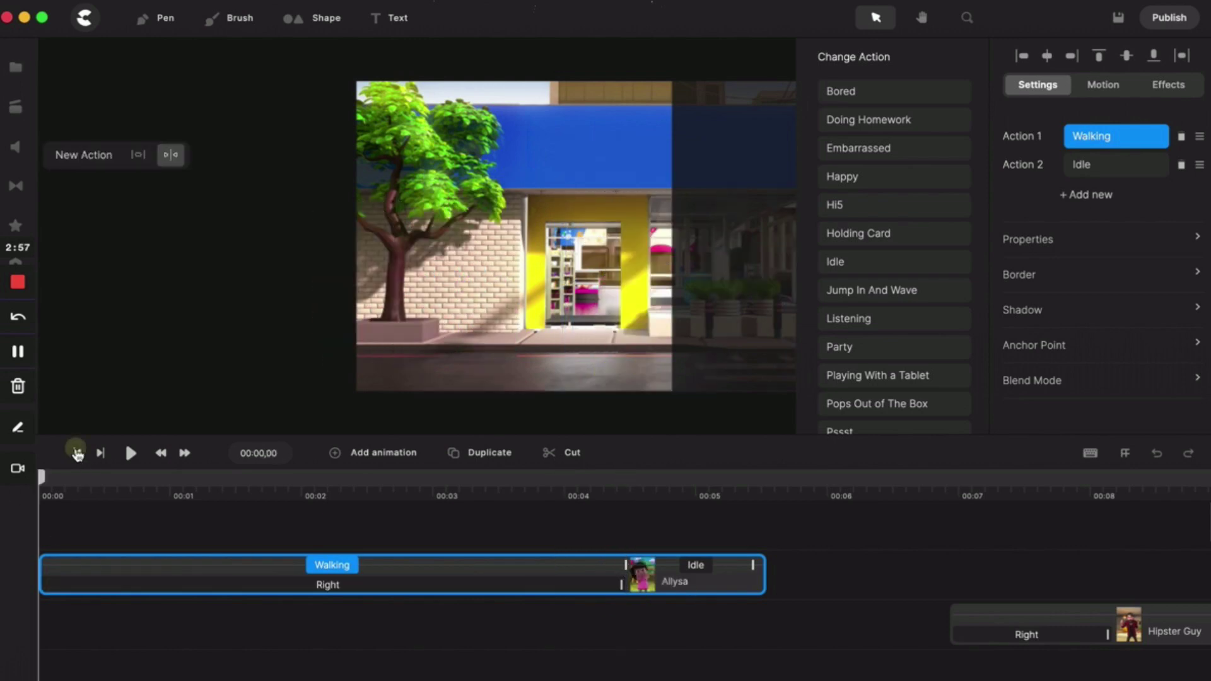
click(126, 453)
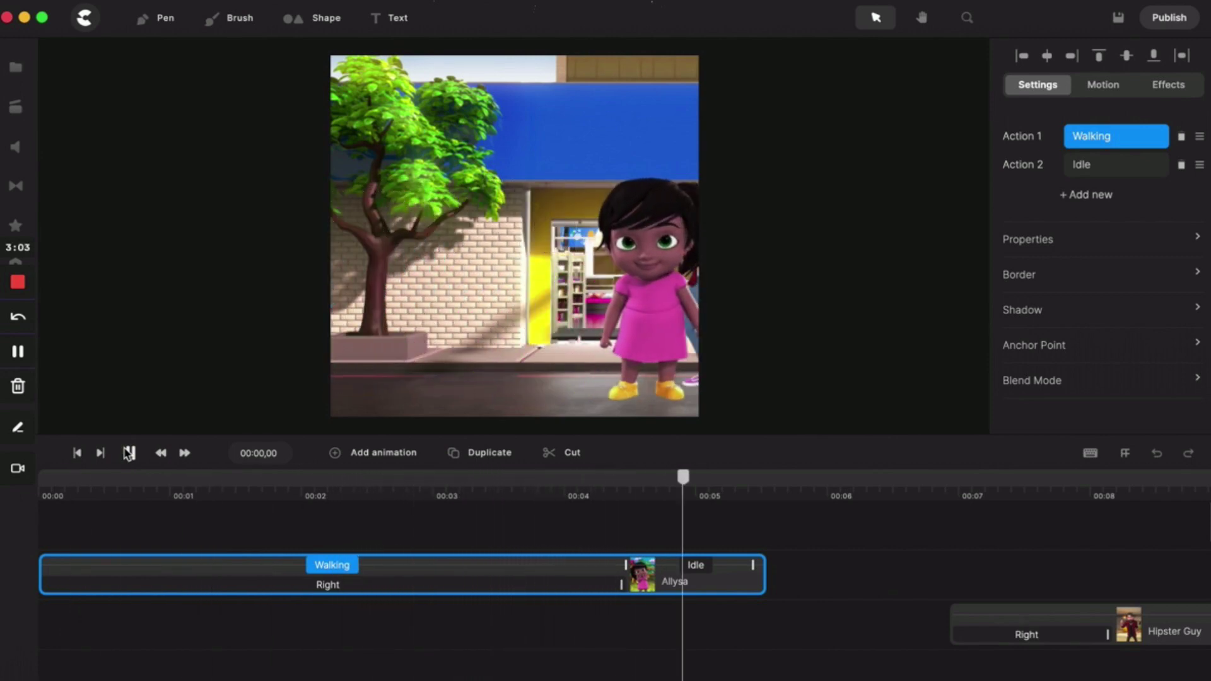
click(129, 453)
End Allysa's walk near 4 seconds and shift her left in front of the doorway
drag(730, 478, 609, 478)
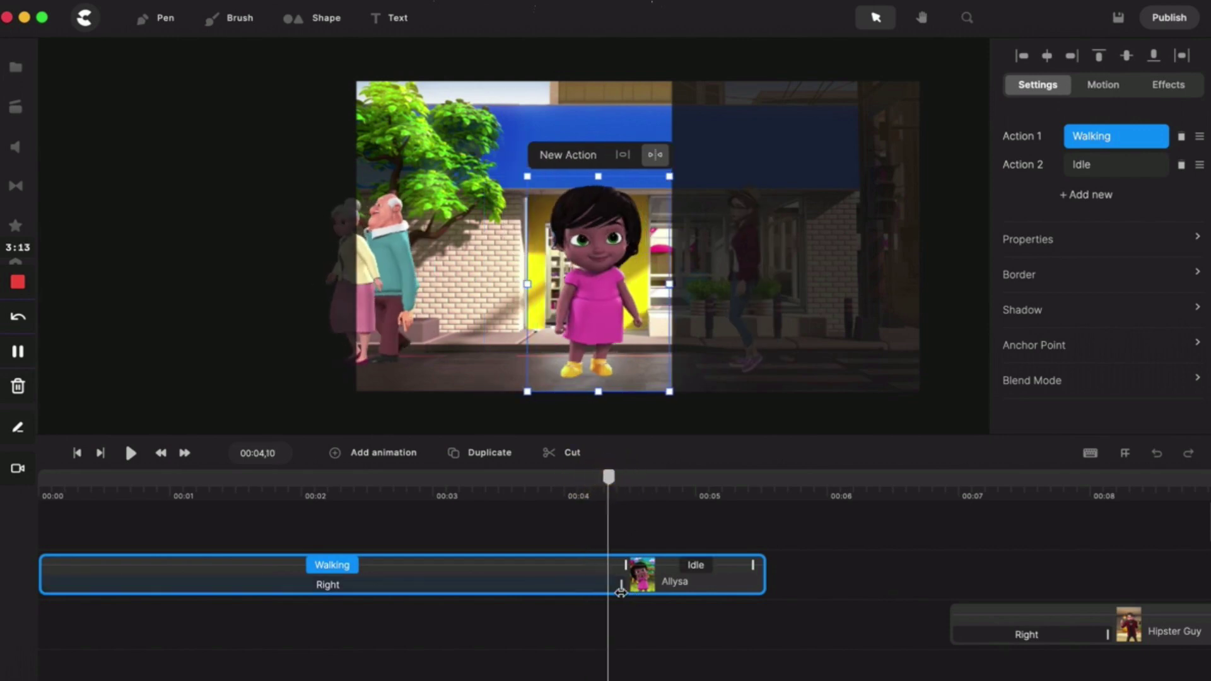
click(621, 590)
click(626, 540)
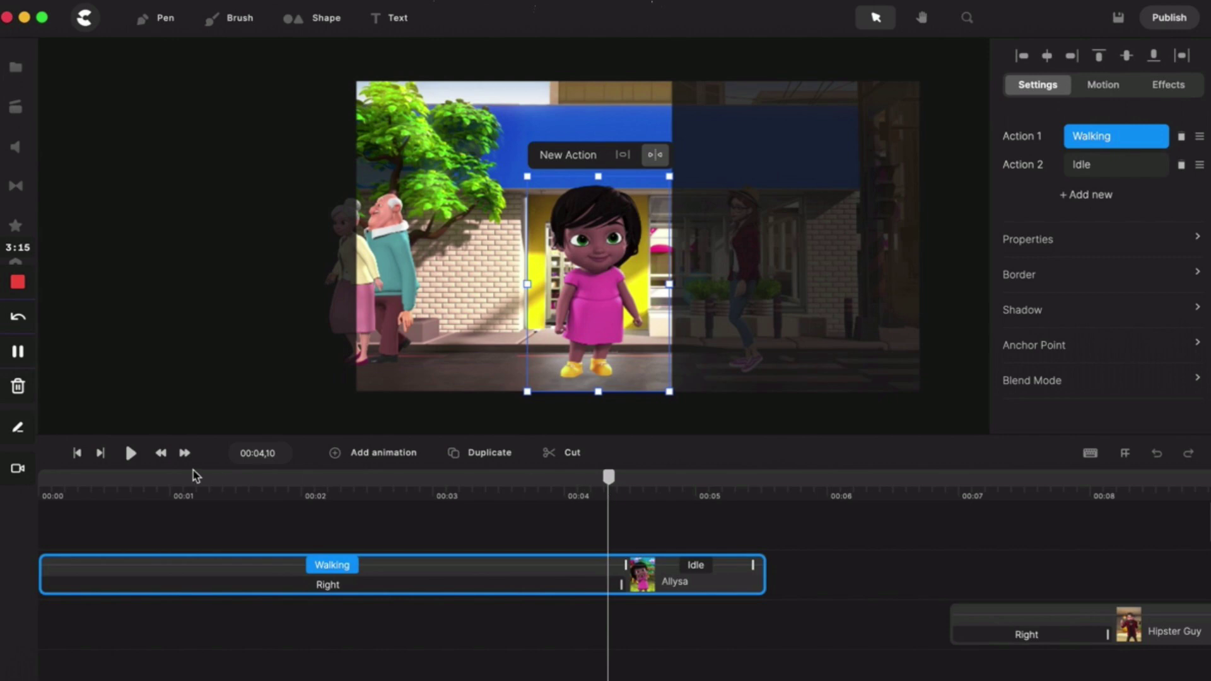
click(133, 453)
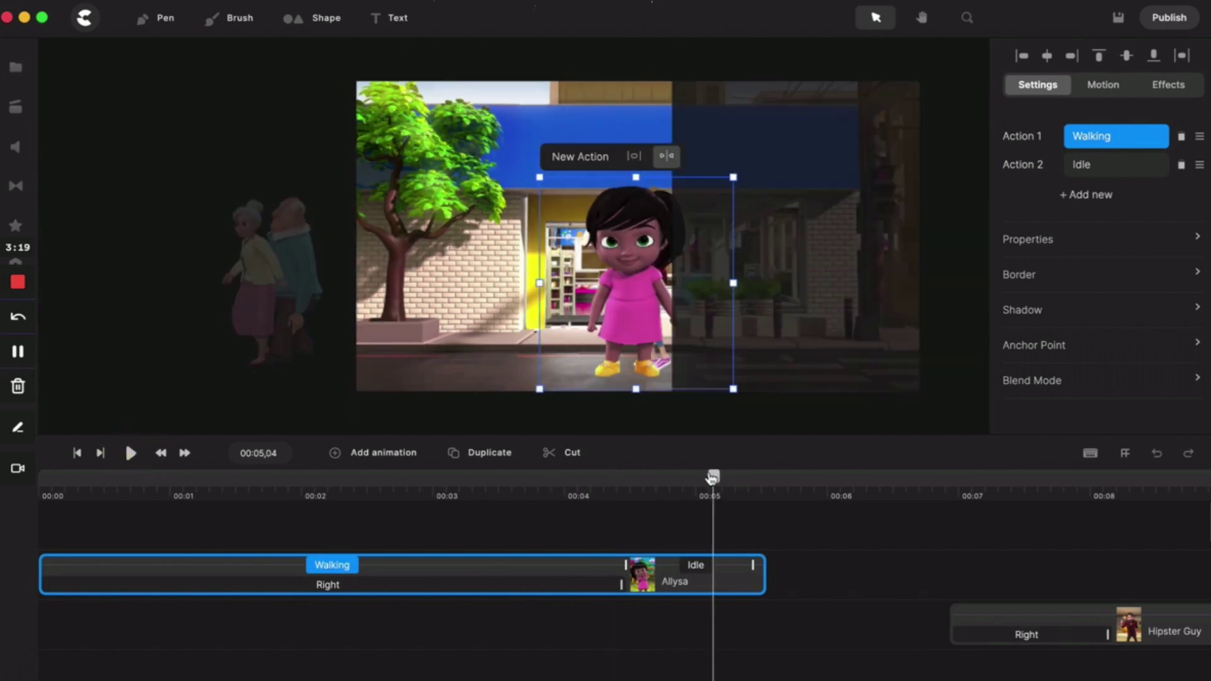
drag(712, 478, 473, 509)
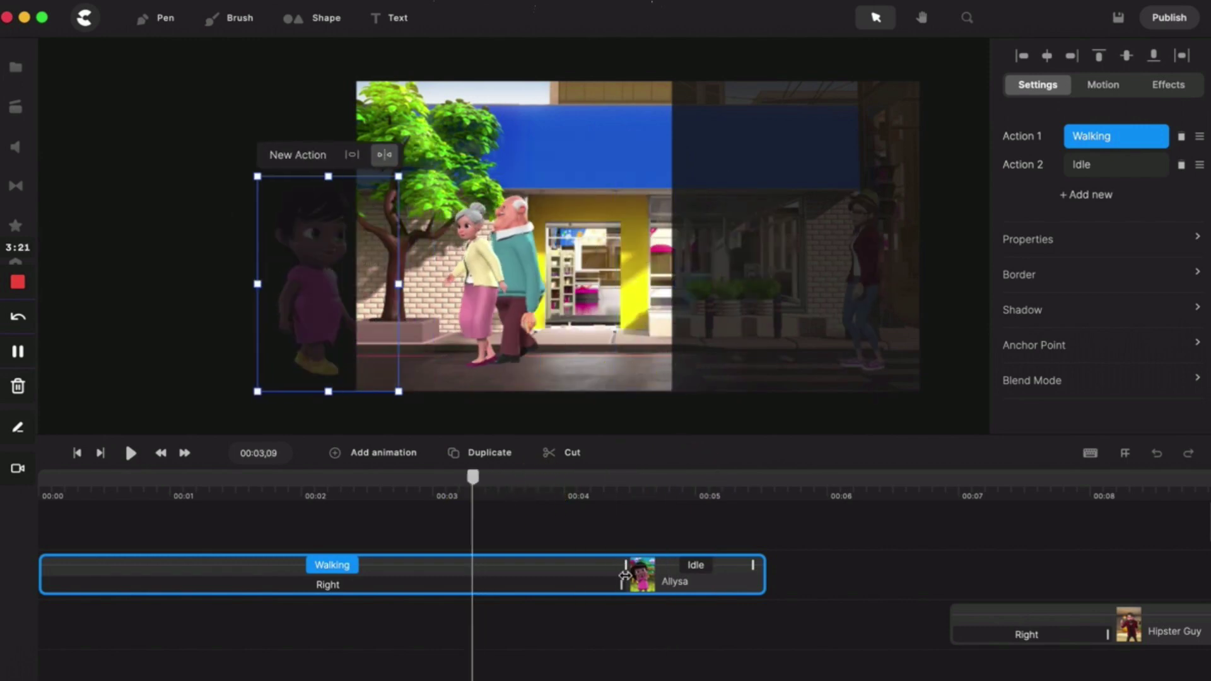
drag(626, 576, 569, 585)
click(573, 479)
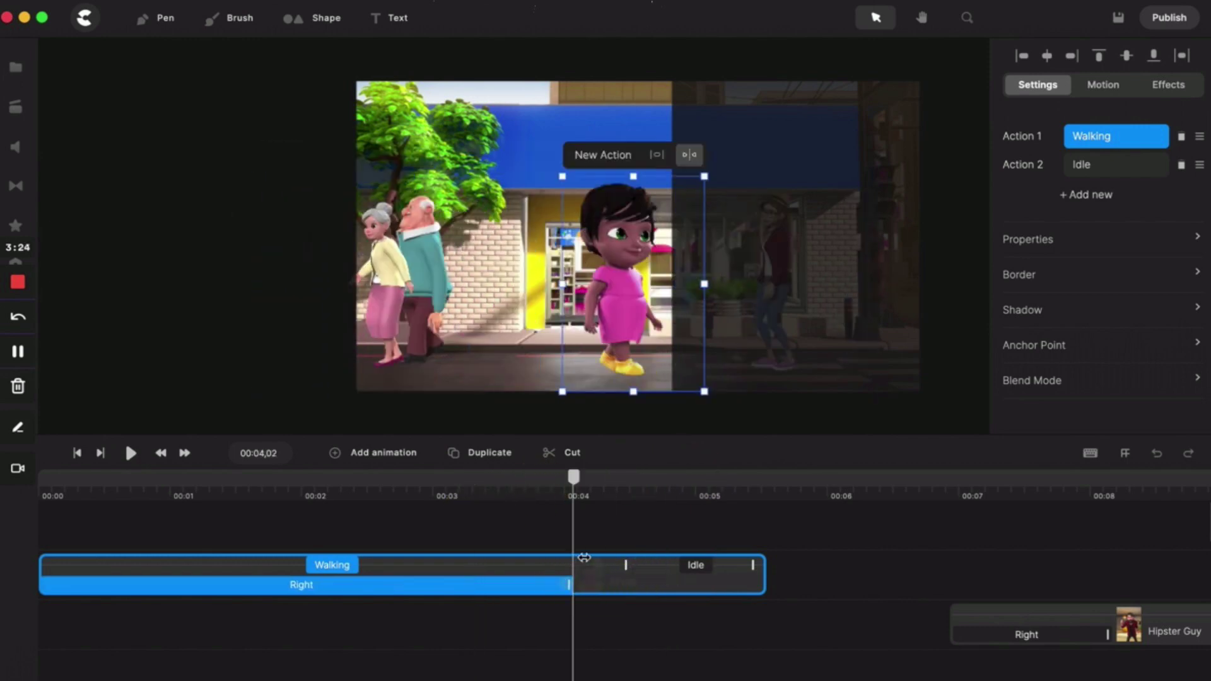
click(602, 481)
drag(634, 285, 593, 290)
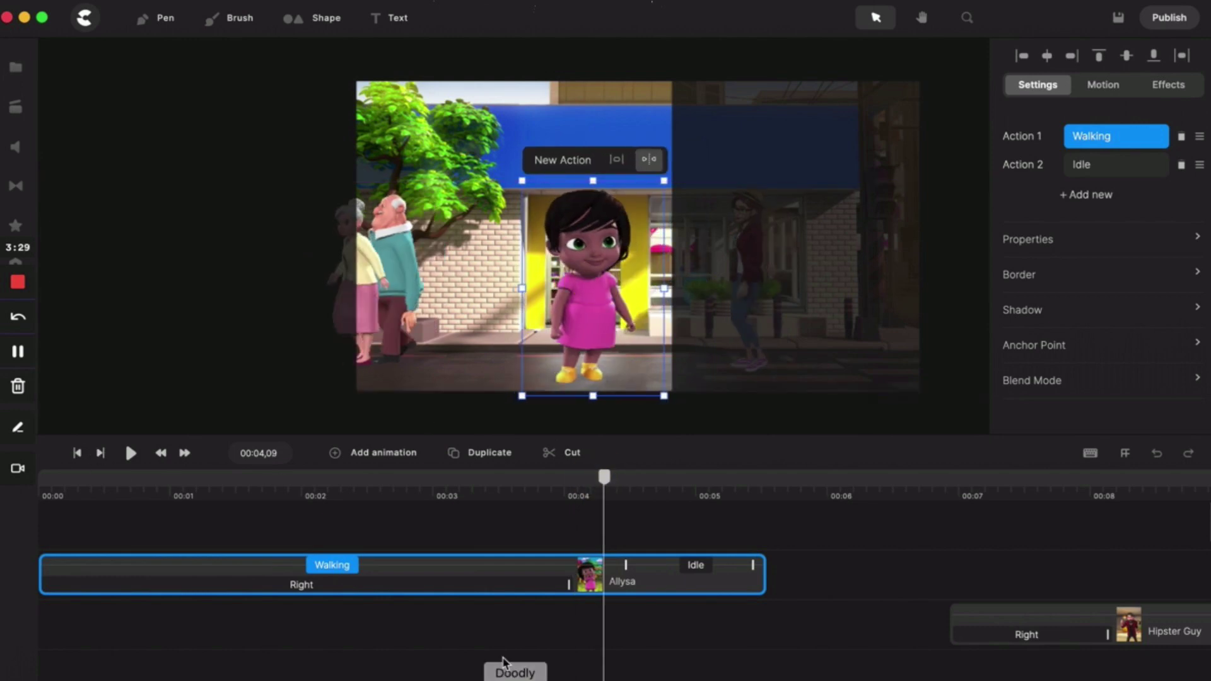
Delete the background Audio track and replay the scene from the start
scroll(492, 605, down, 5)
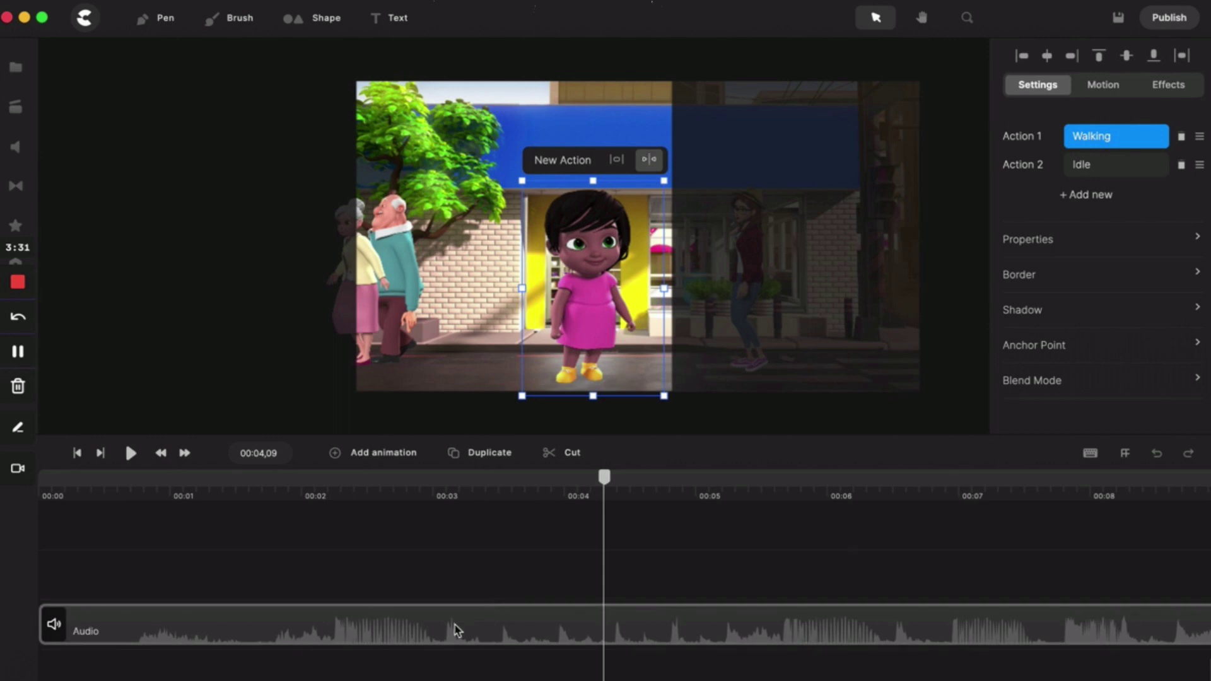
click(455, 628)
key(Delete)
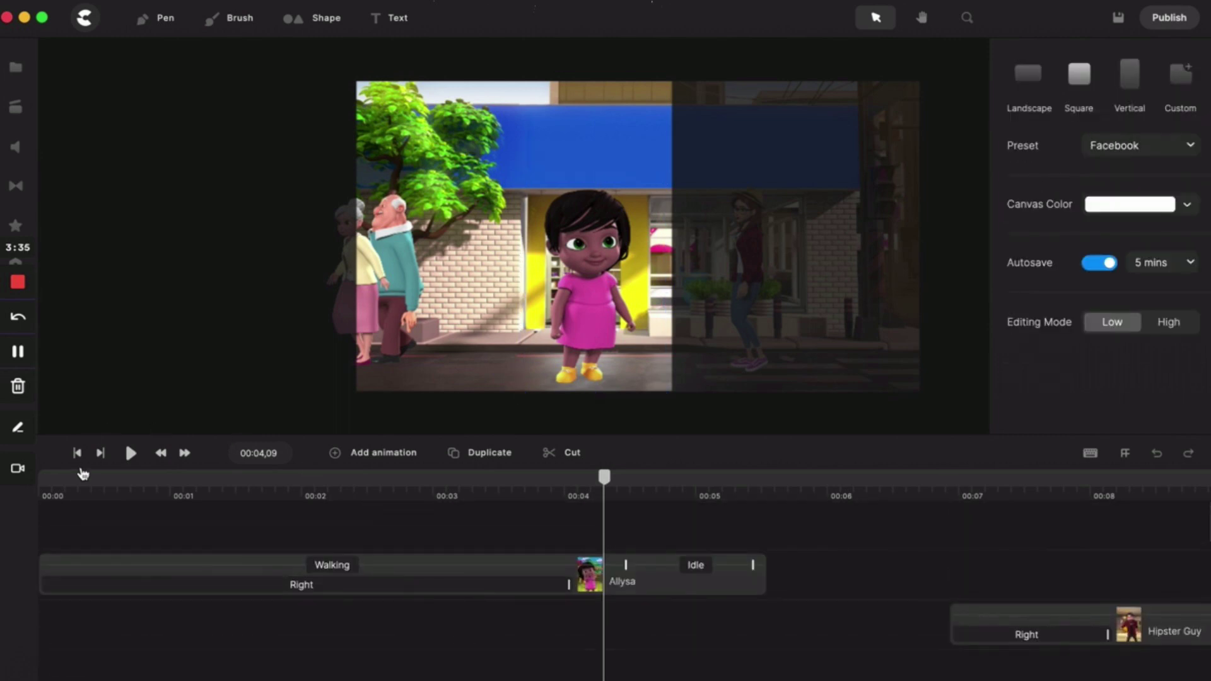
click(77, 454)
click(130, 453)
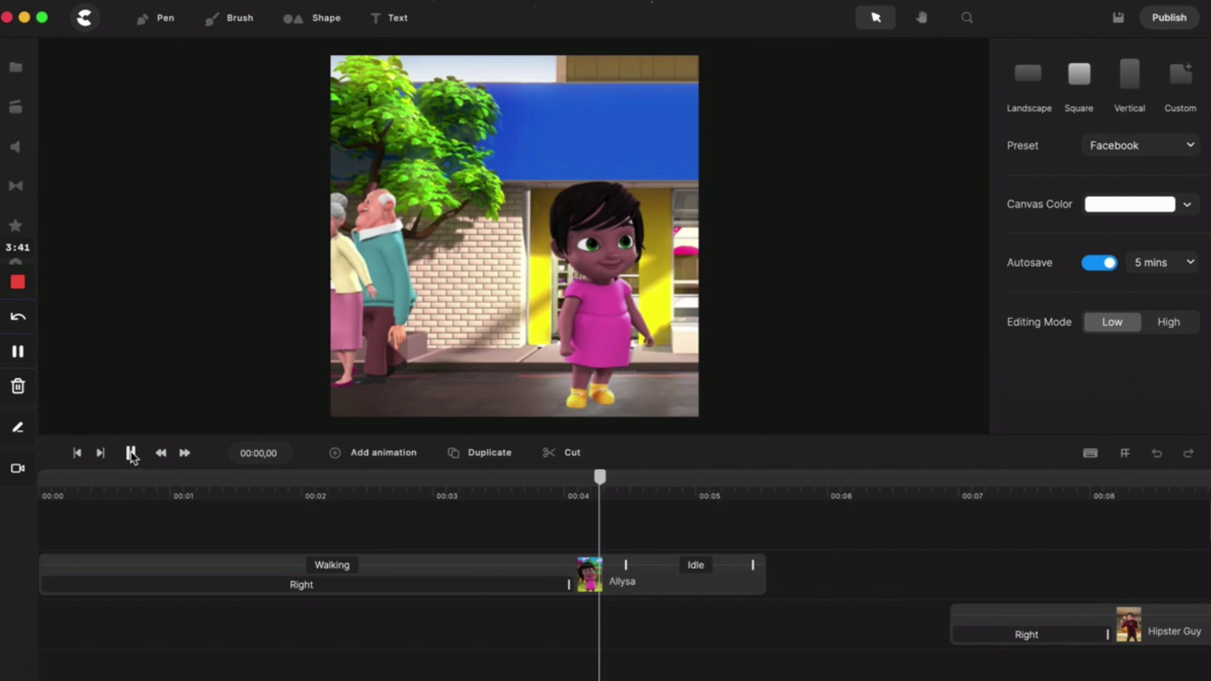
click(131, 453)
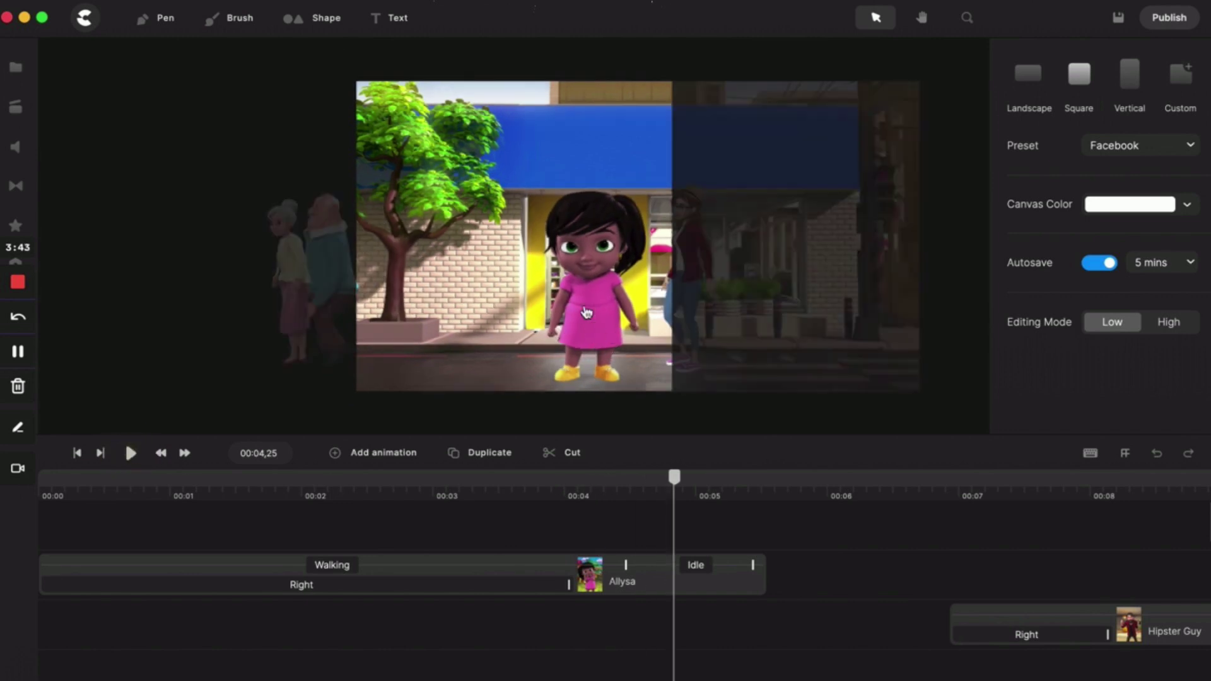
Drag the end of Allysa's Idle action to about 00:07,5 and replay from the start
click(623, 562)
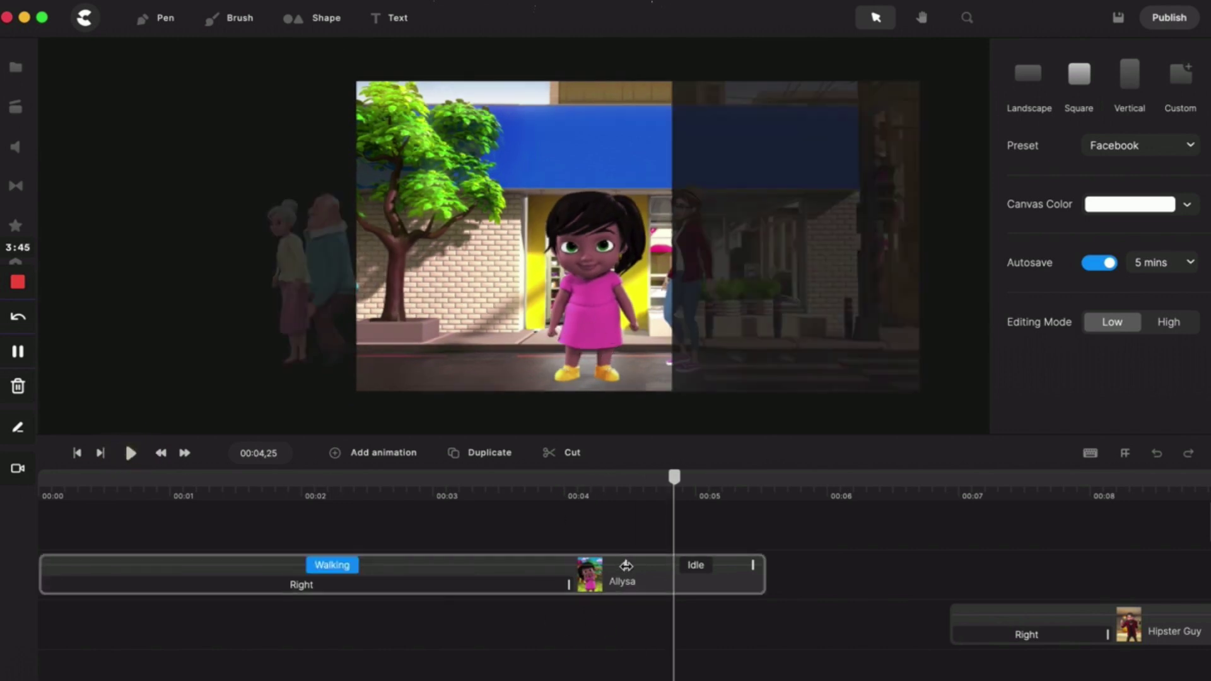
drag(626, 565, 917, 556)
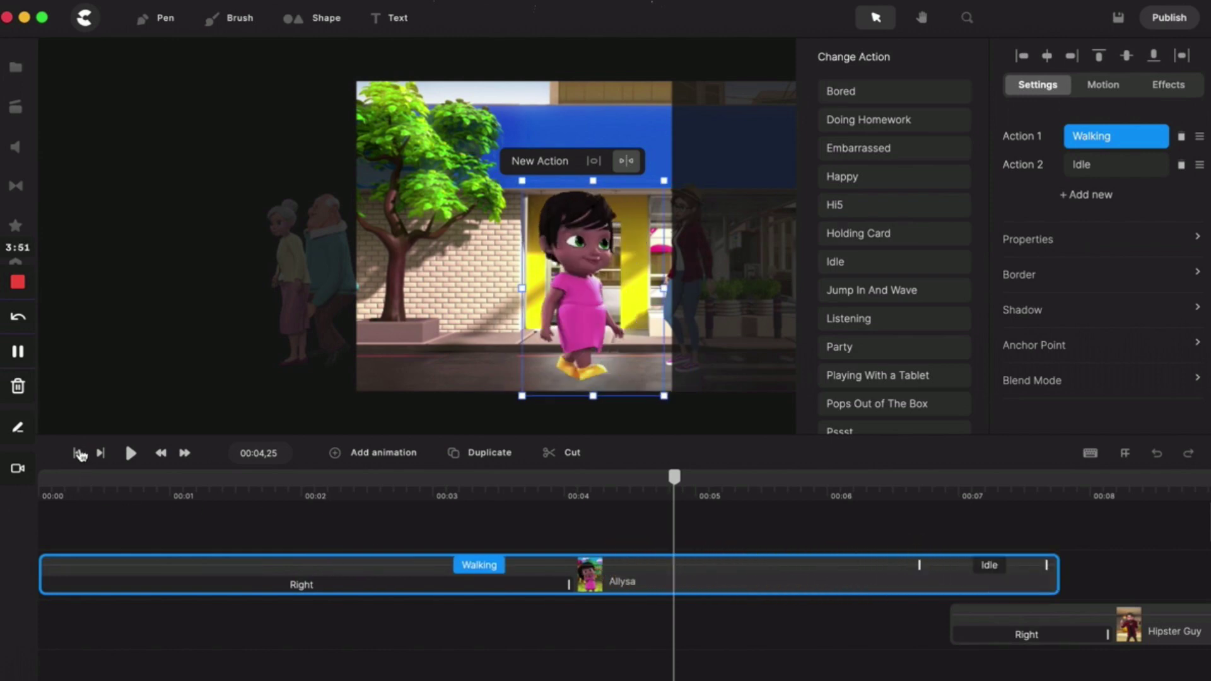
click(78, 452)
click(129, 453)
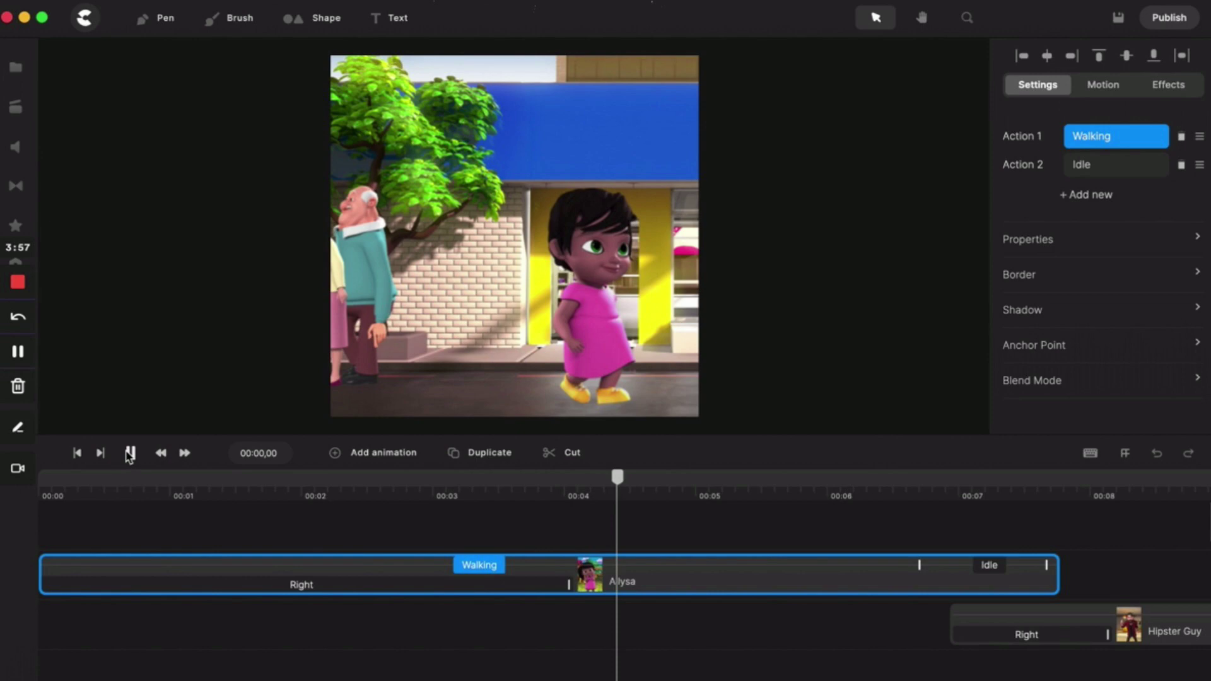
click(129, 453)
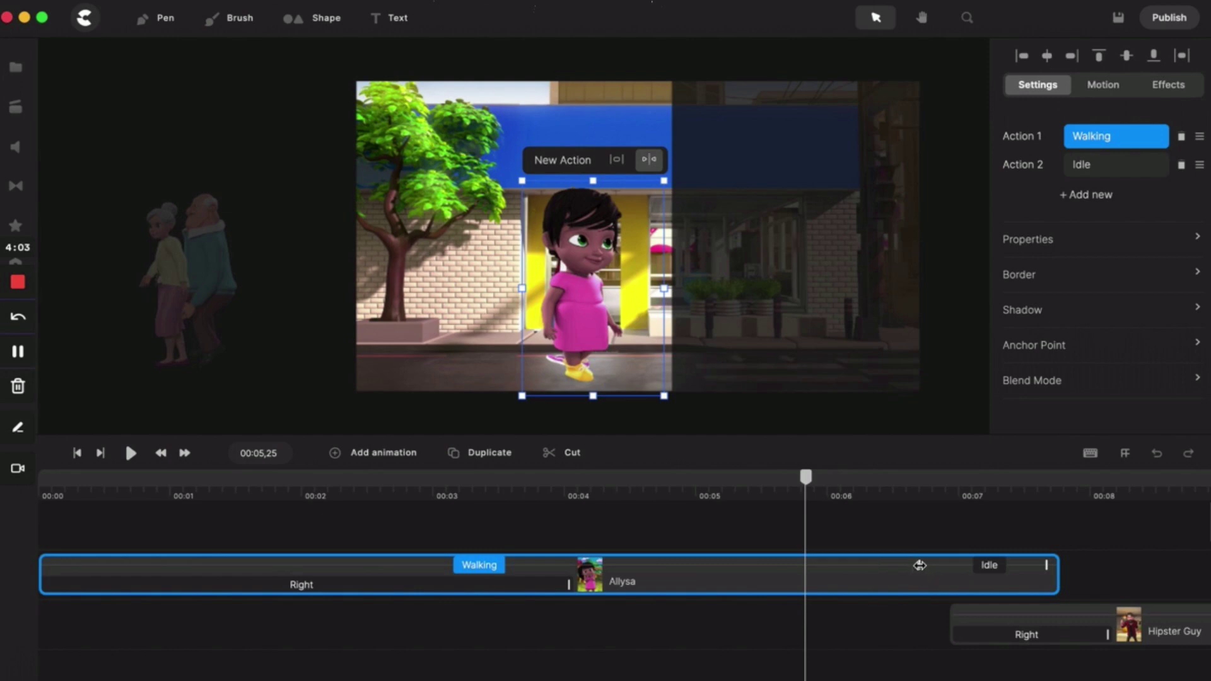
At about 5 seconds, drag Allysa further right along the street
click(562, 585)
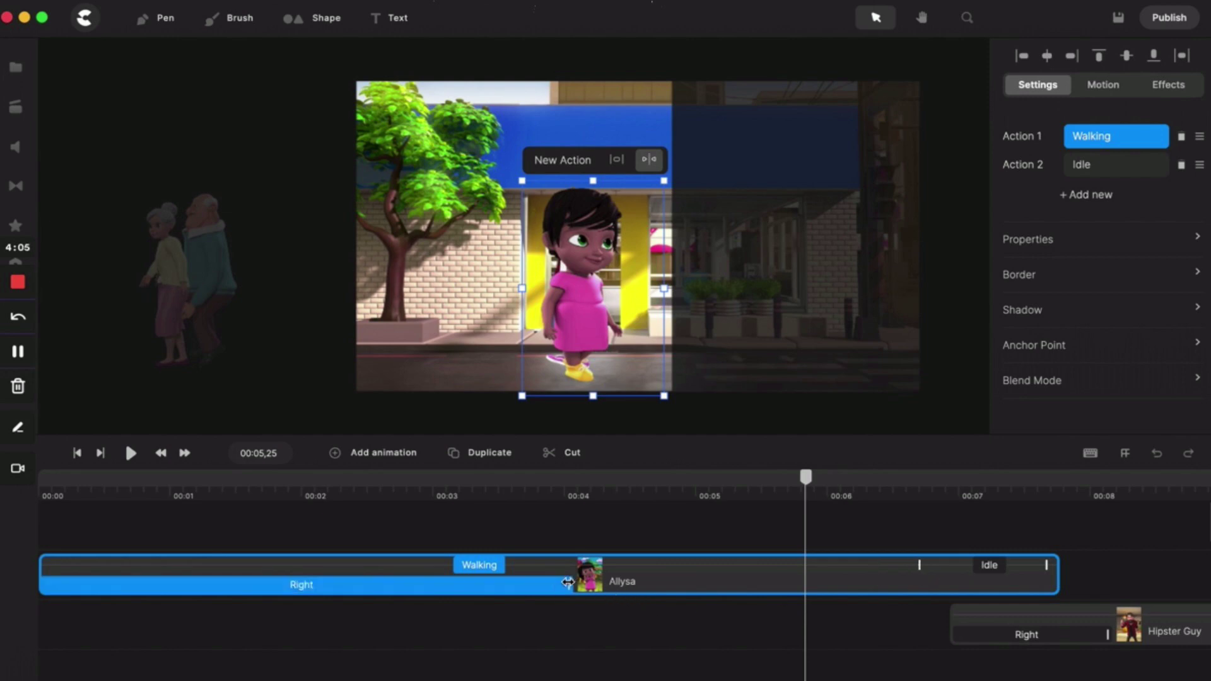
click(568, 583)
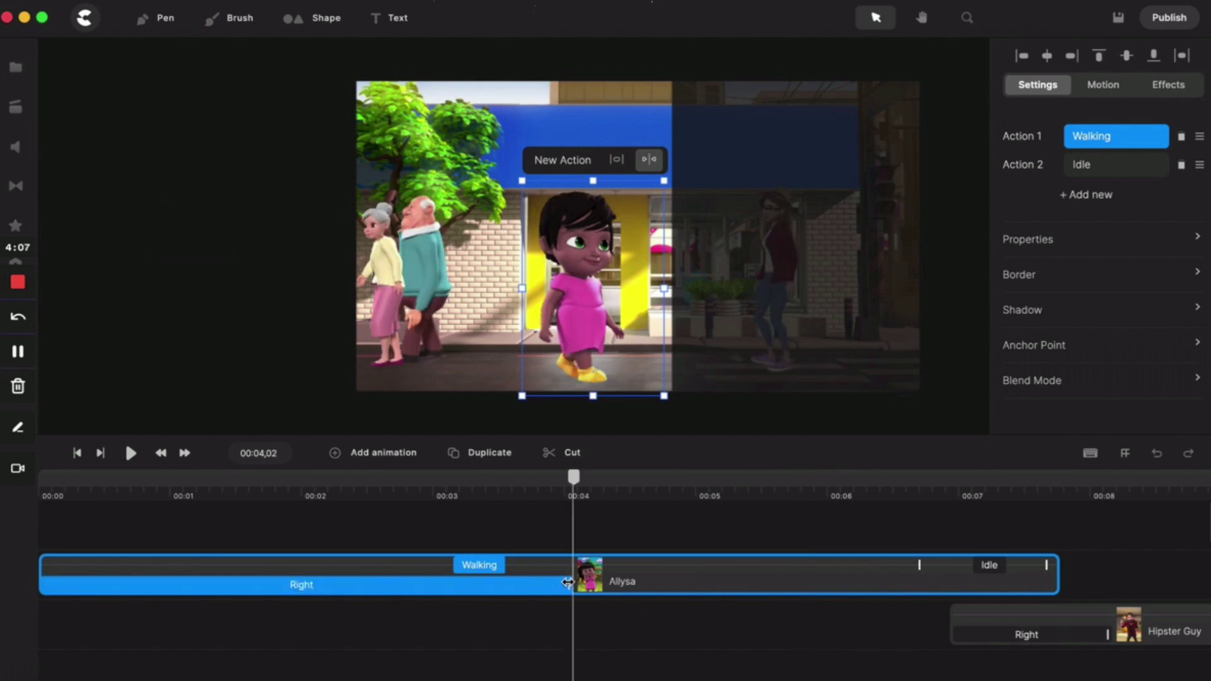
click(132, 453)
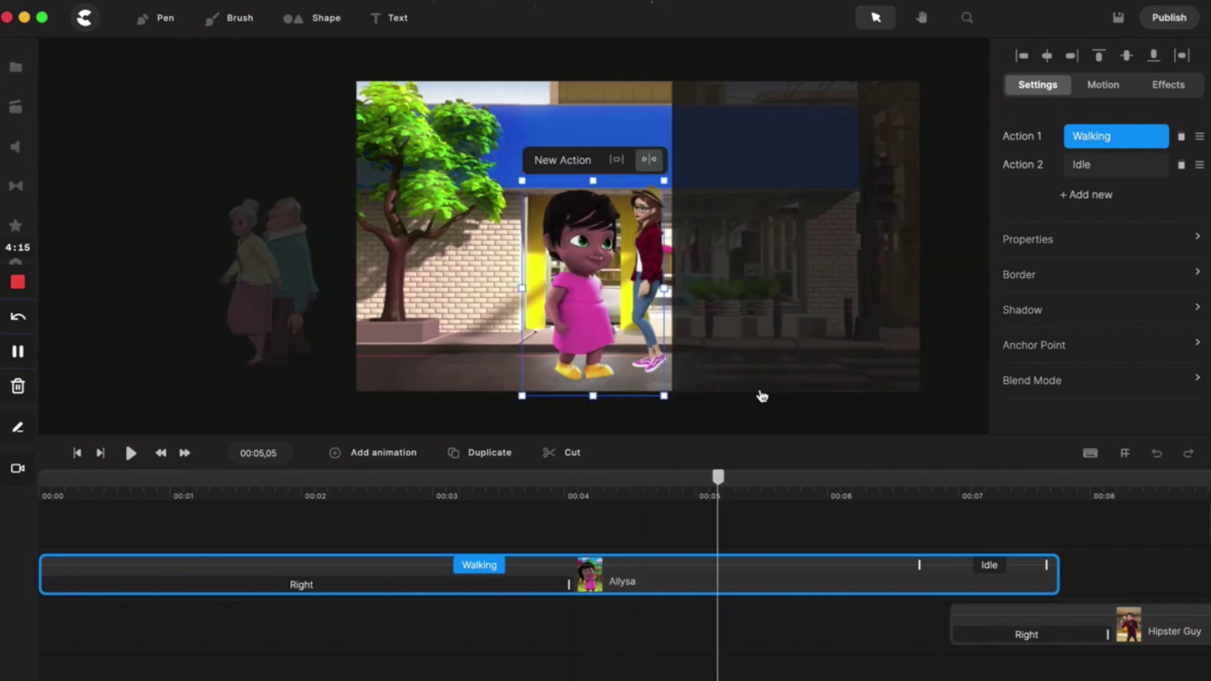
drag(600, 329, 783, 322)
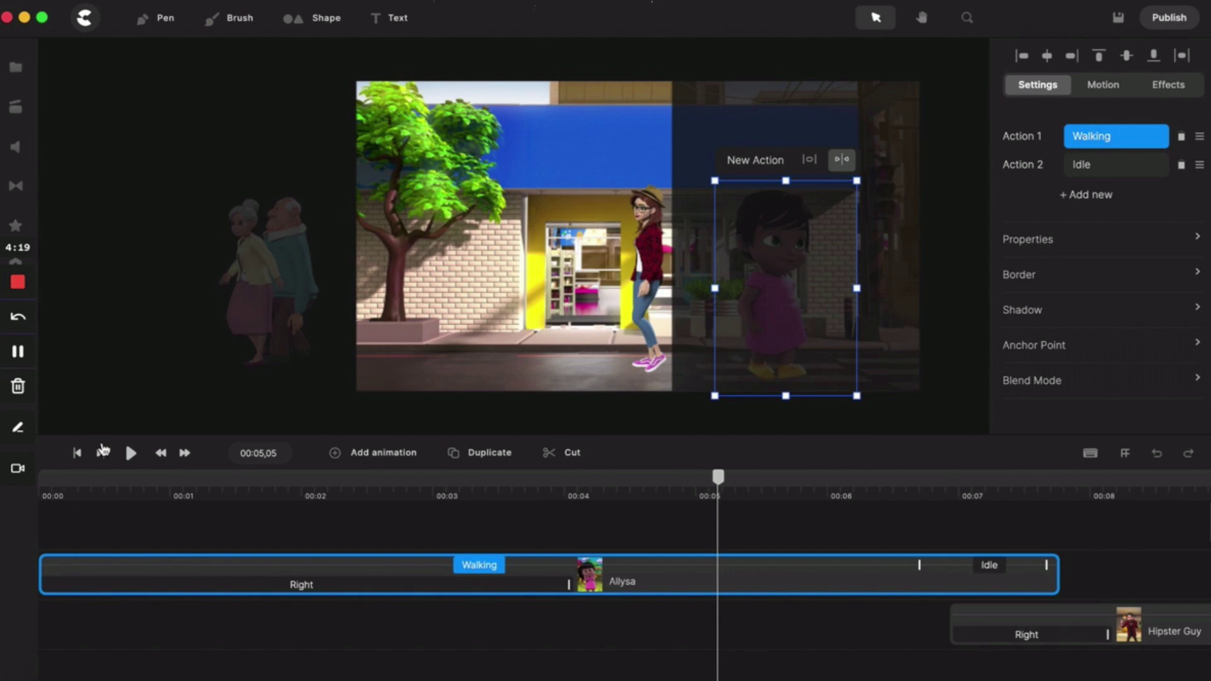
Replay the scene, then stretch Allysa's Right entrance animation to about 00:06
click(78, 454)
click(128, 453)
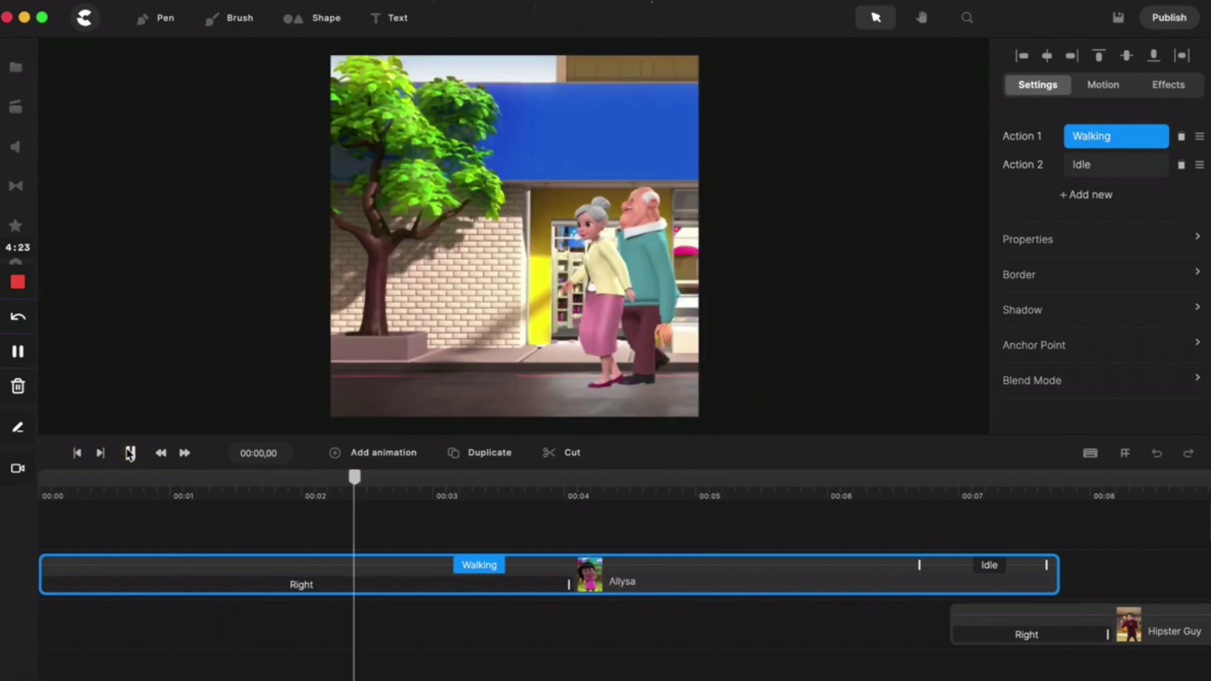
click(129, 452)
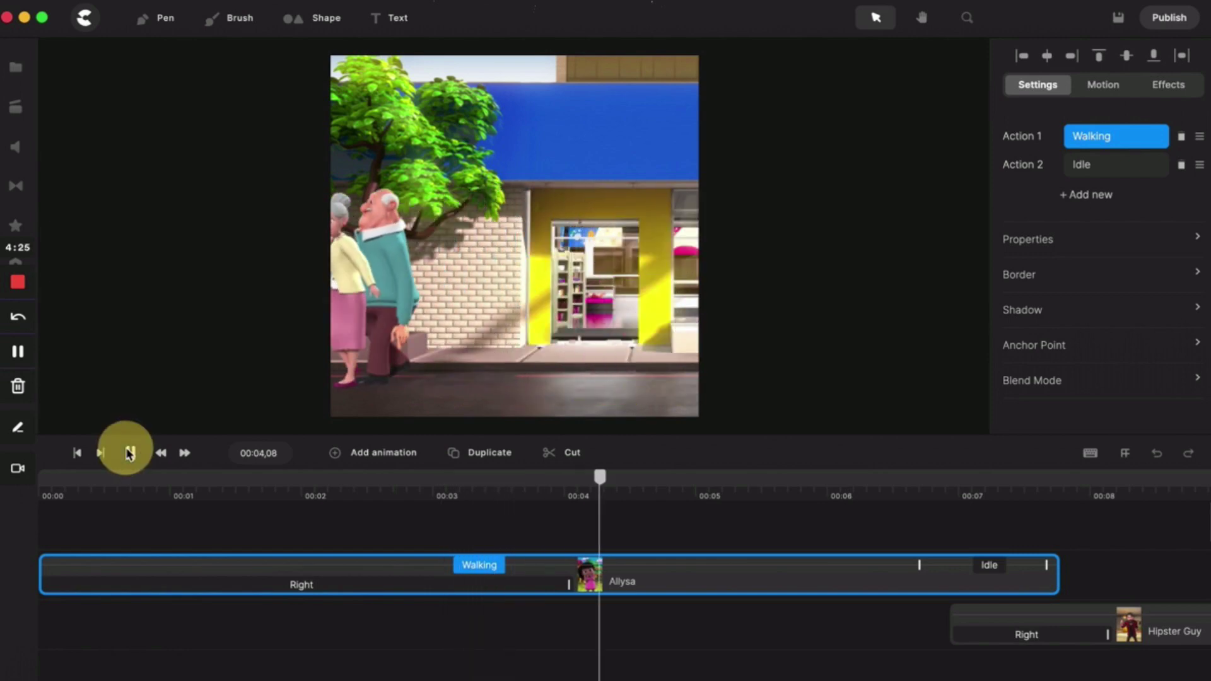
click(579, 589)
drag(571, 587, 827, 587)
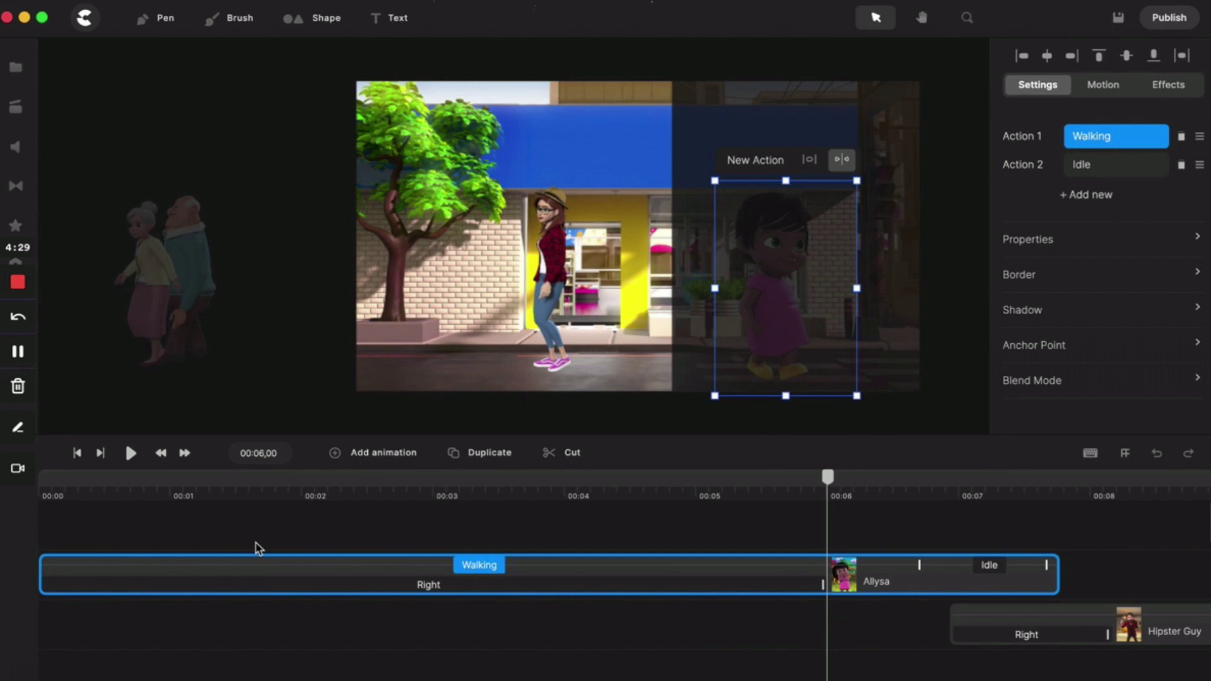
Set the starting X position of Allysa's Right entrance preset to -200
click(111, 586)
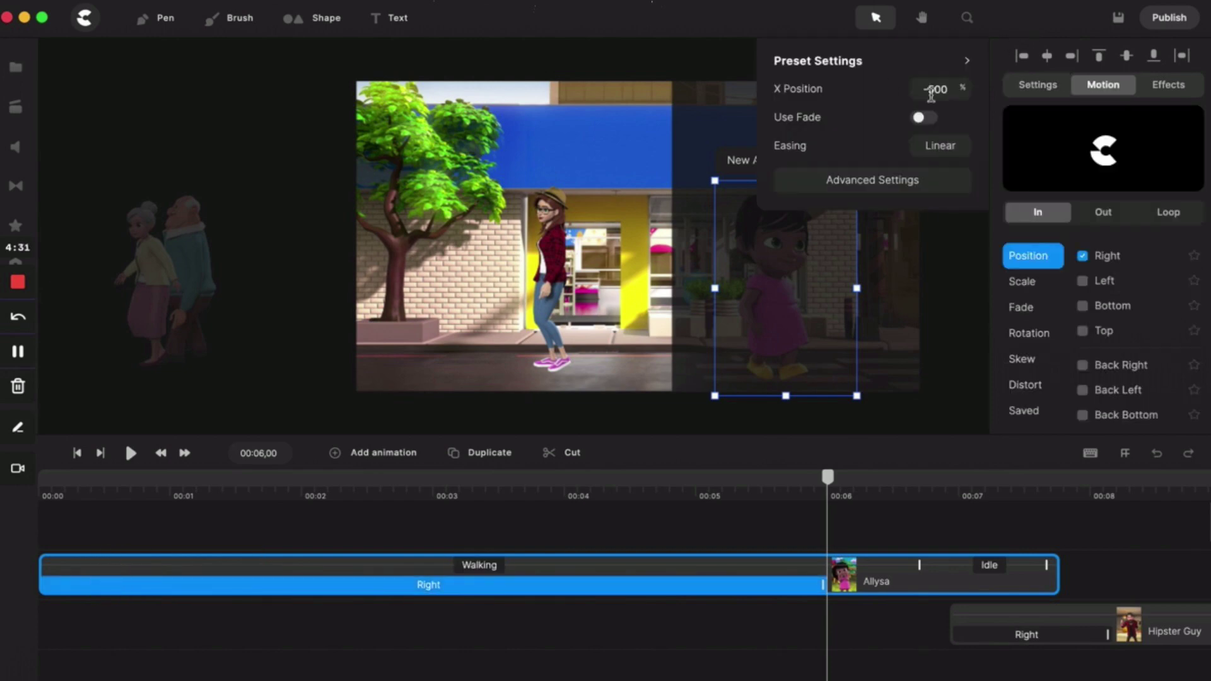
click(934, 90)
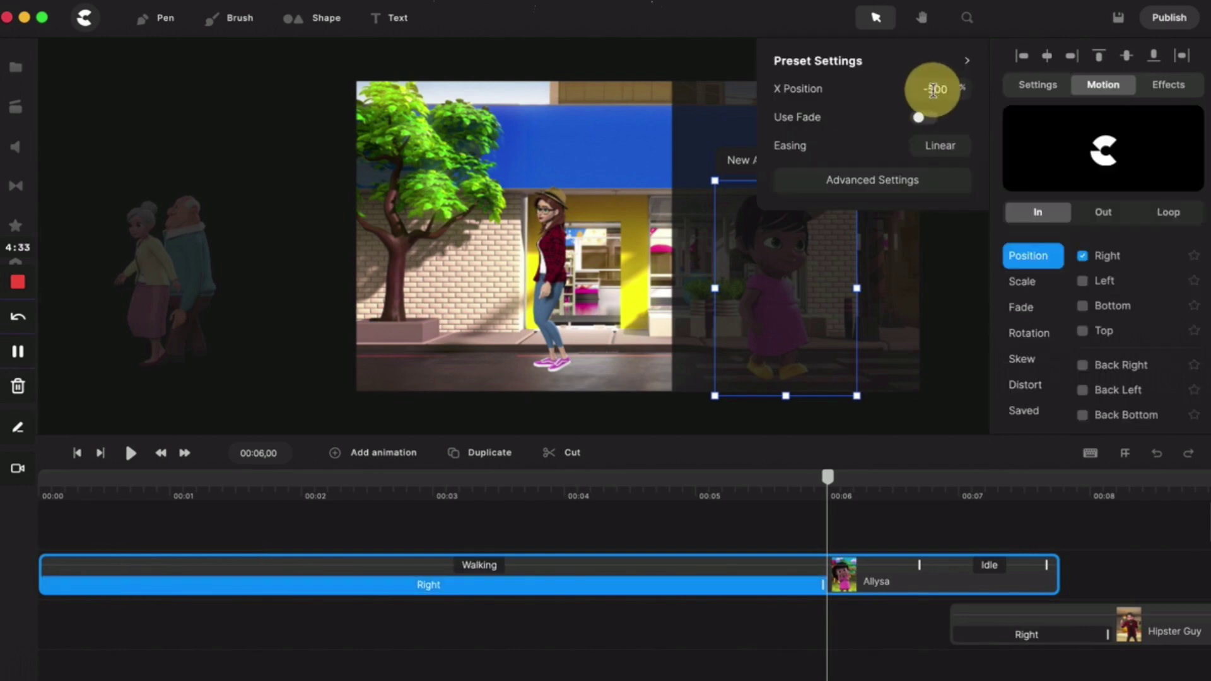
text(2)
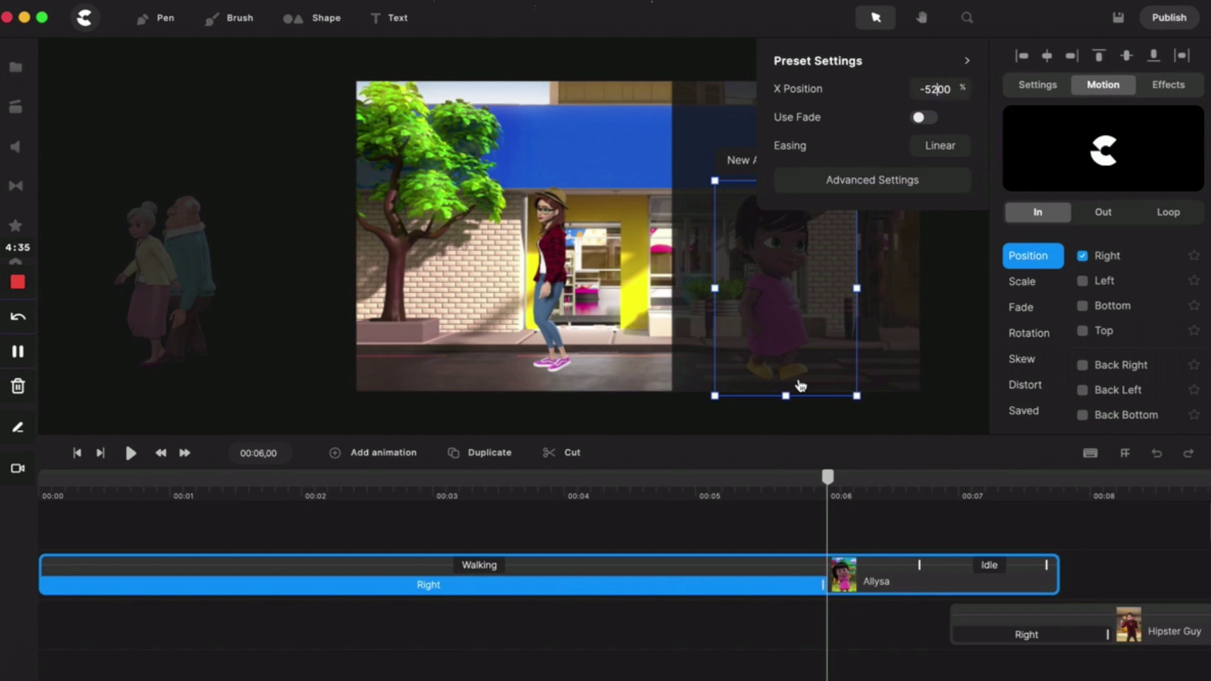
key(BackSpace)
Rewind and play the scene to preview Allysa walking in from -200
click(78, 452)
click(131, 453)
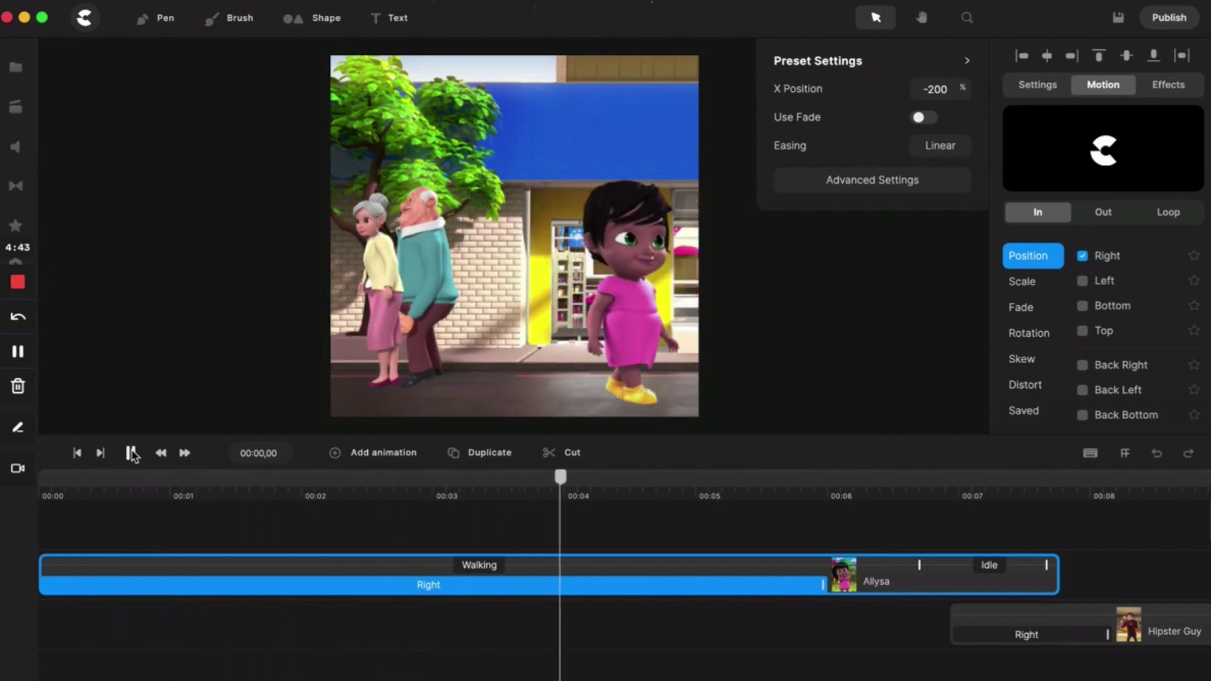
click(130, 452)
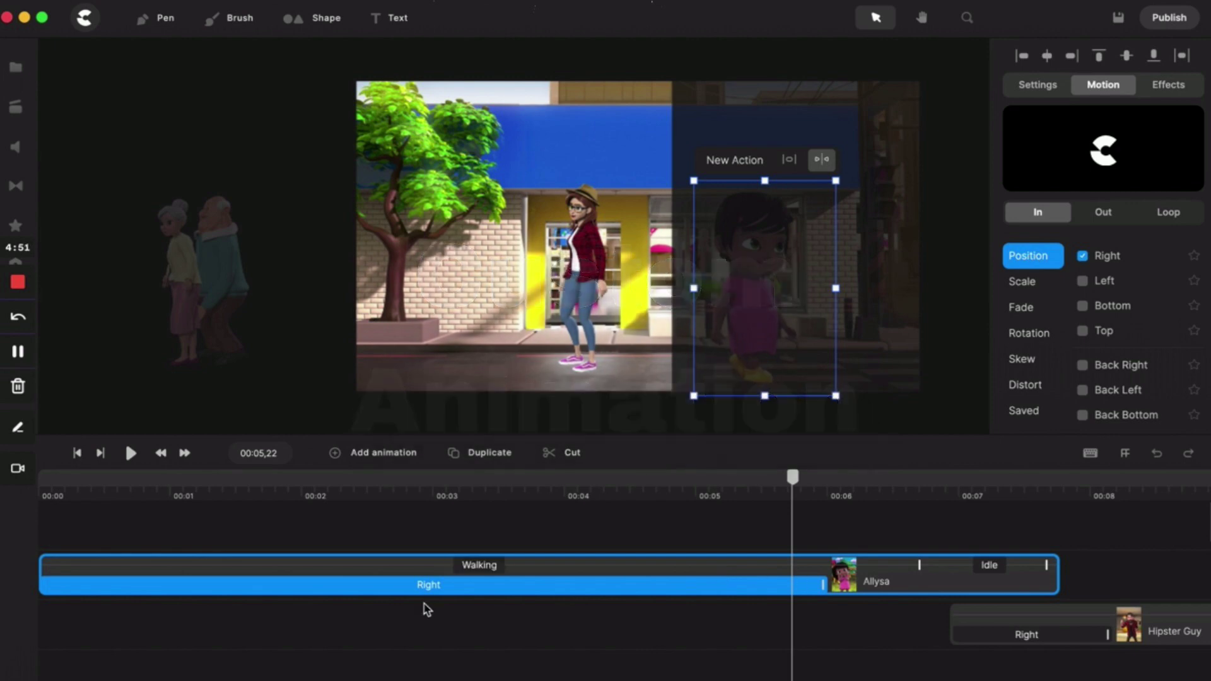
Delete Allysa's preset entrance animation and place her beside the tree at time zero
right_click(438, 591)
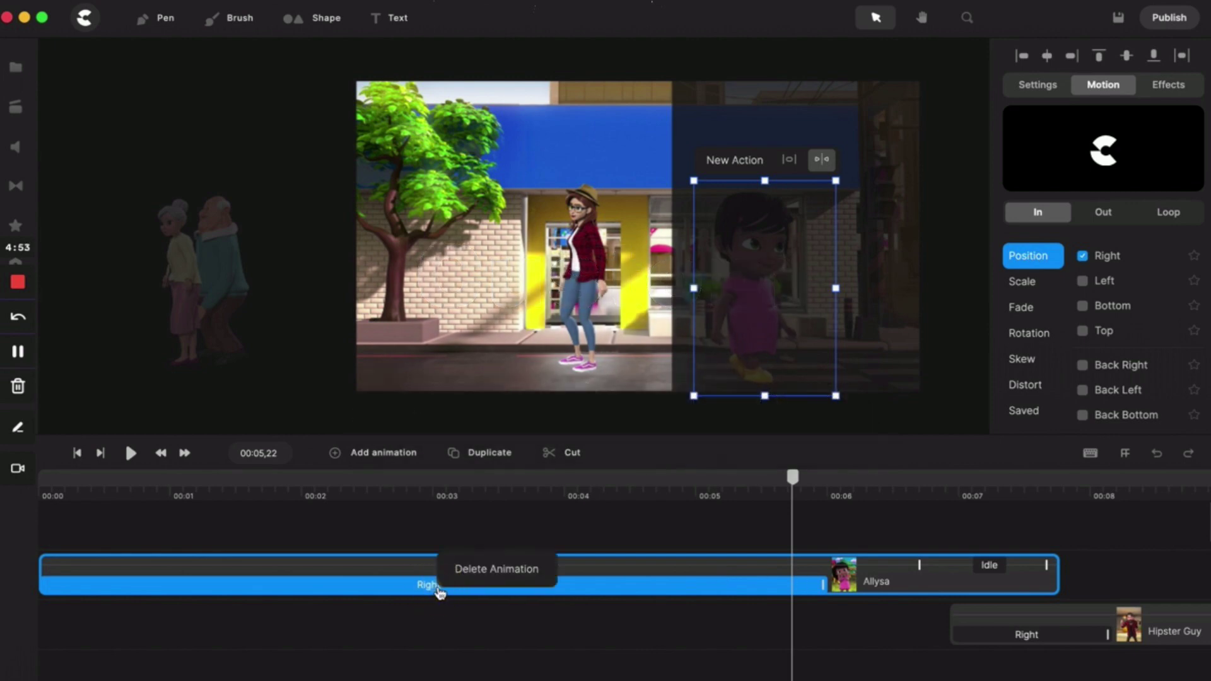
click(474, 577)
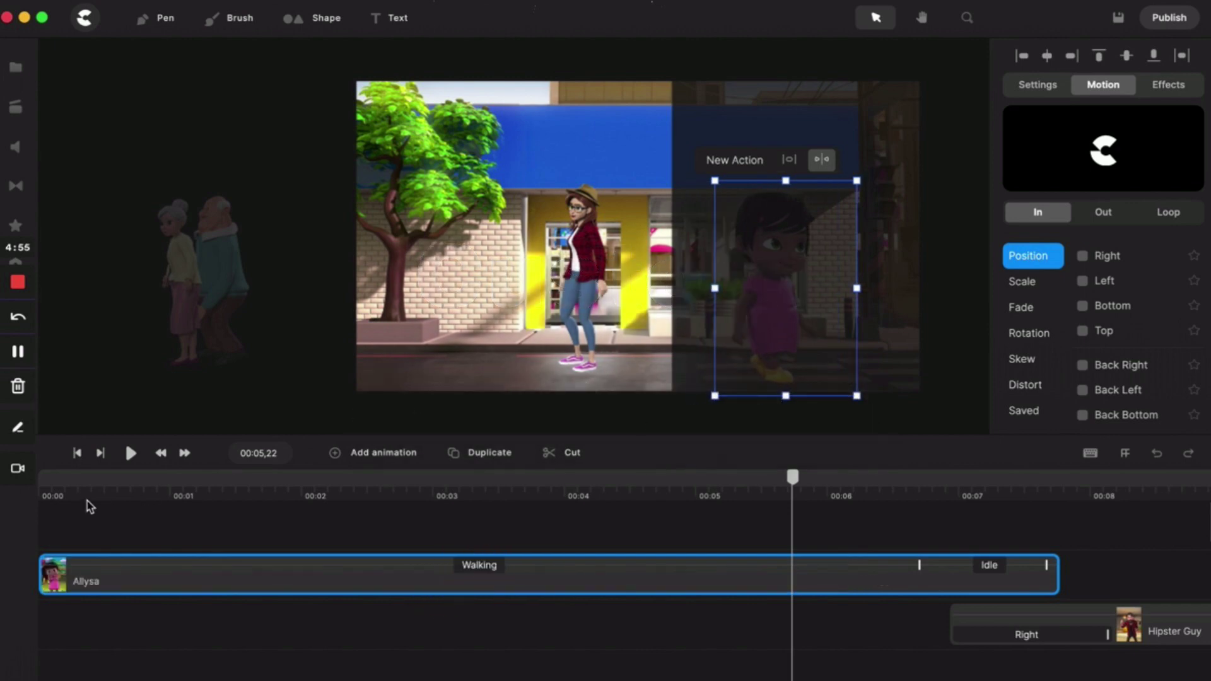
click(76, 454)
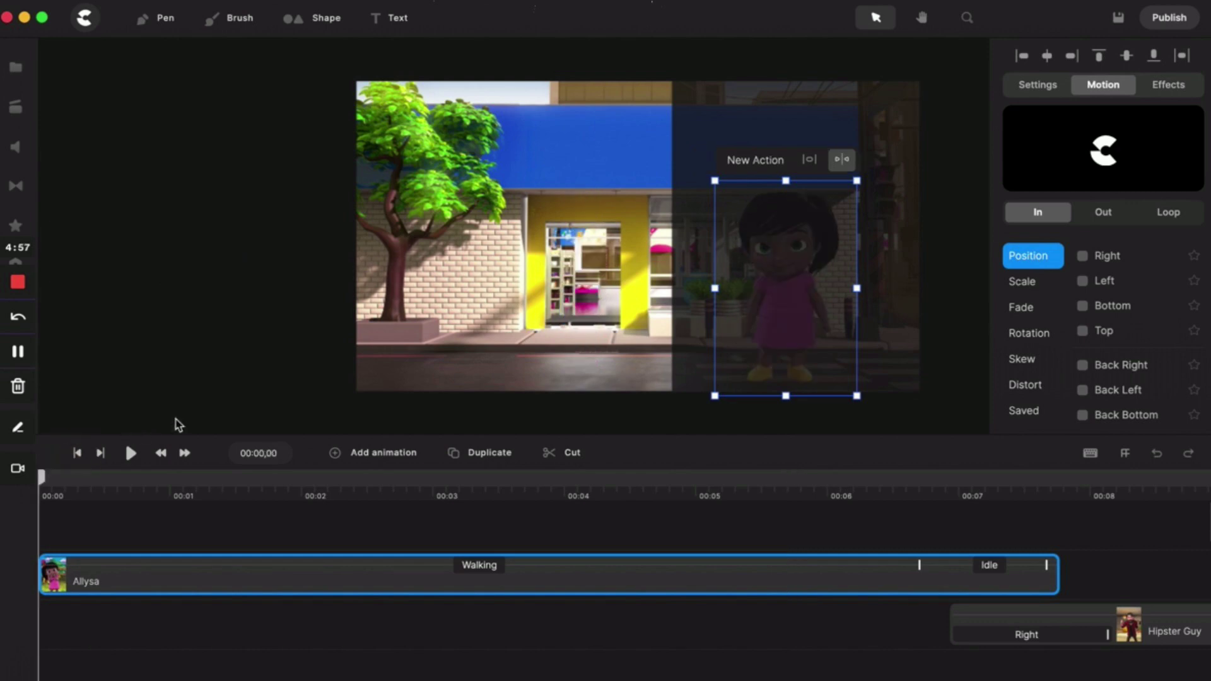
drag(799, 281, 438, 287)
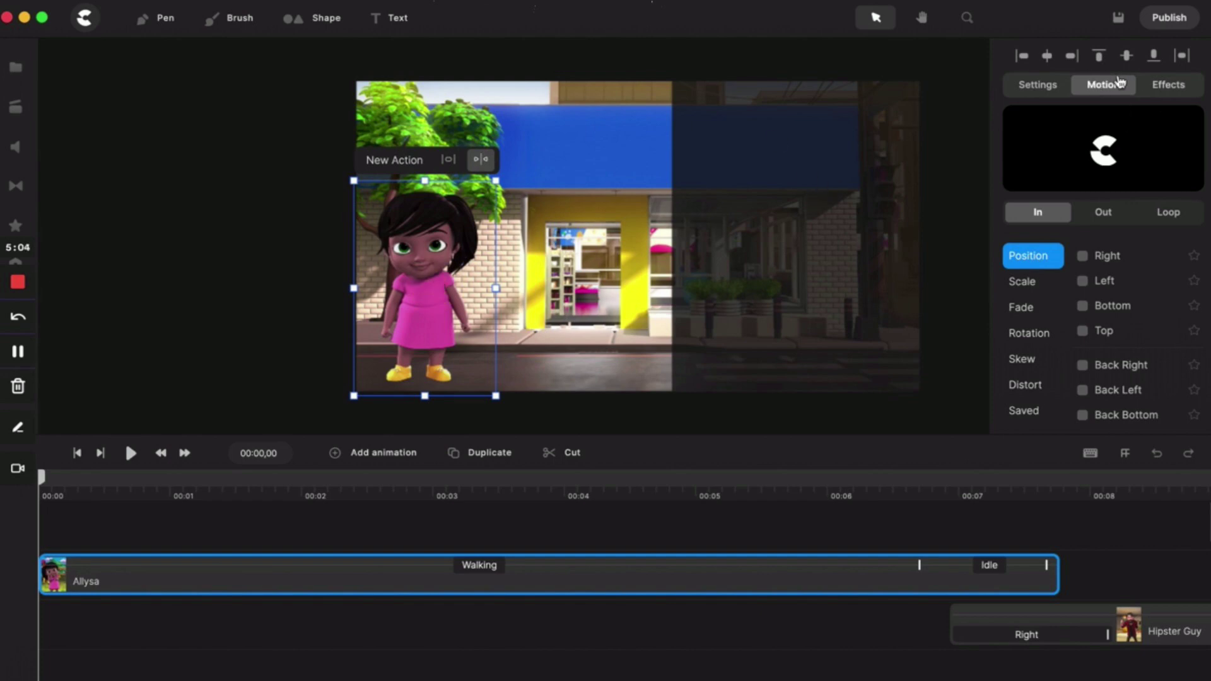
Add a Position keyframe to Allysa with Linear In easing
click(375, 454)
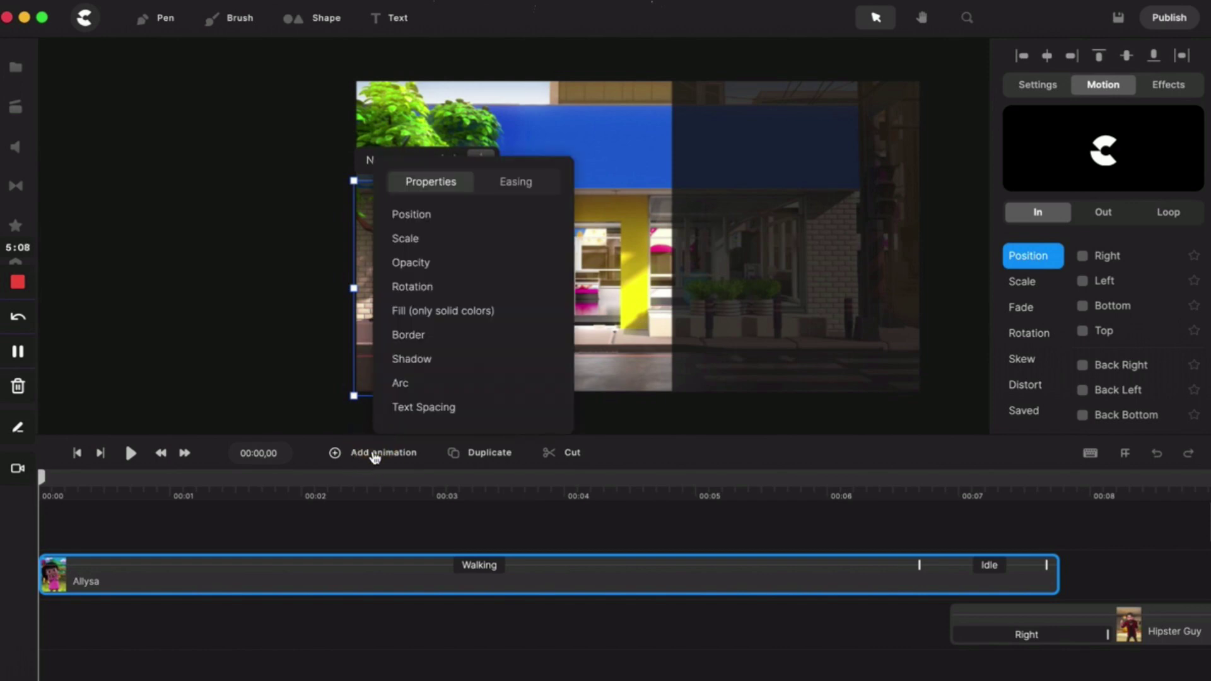
click(426, 217)
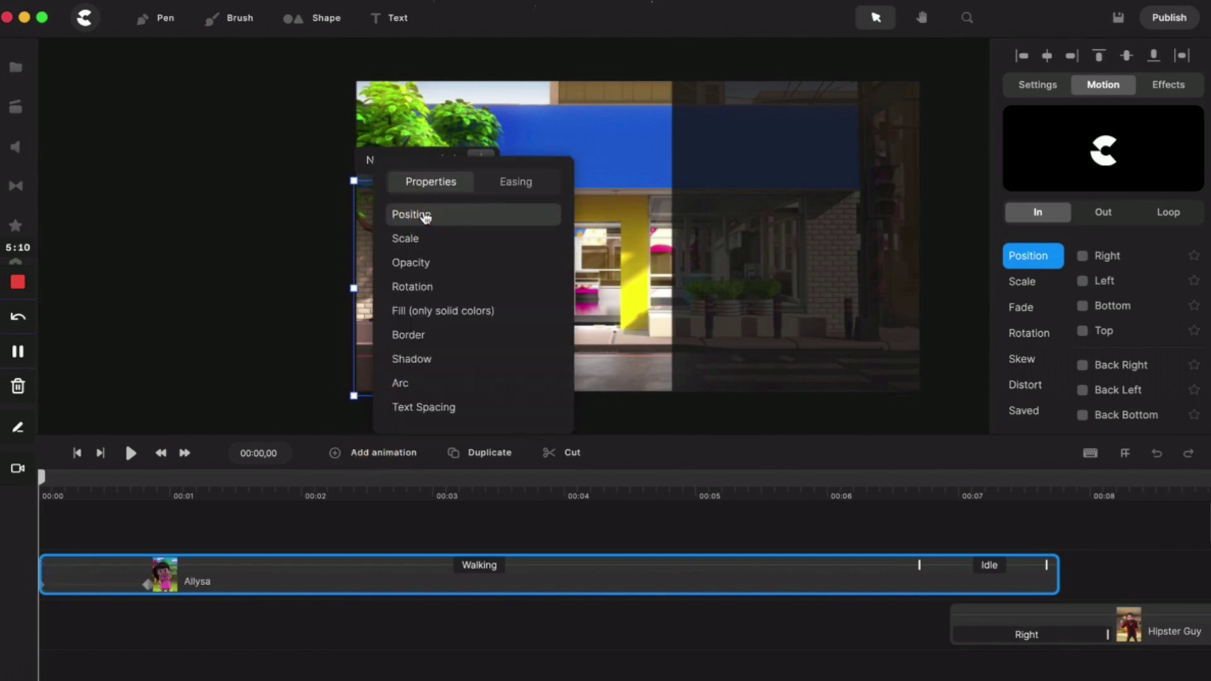
click(525, 184)
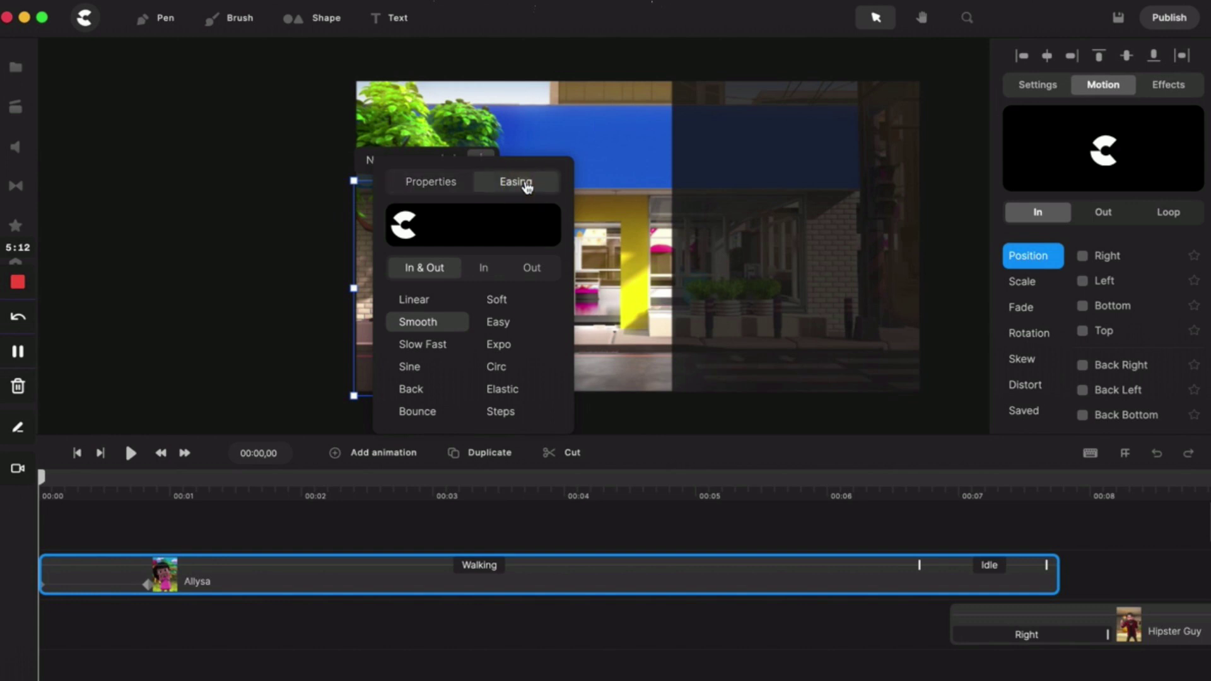
click(486, 269)
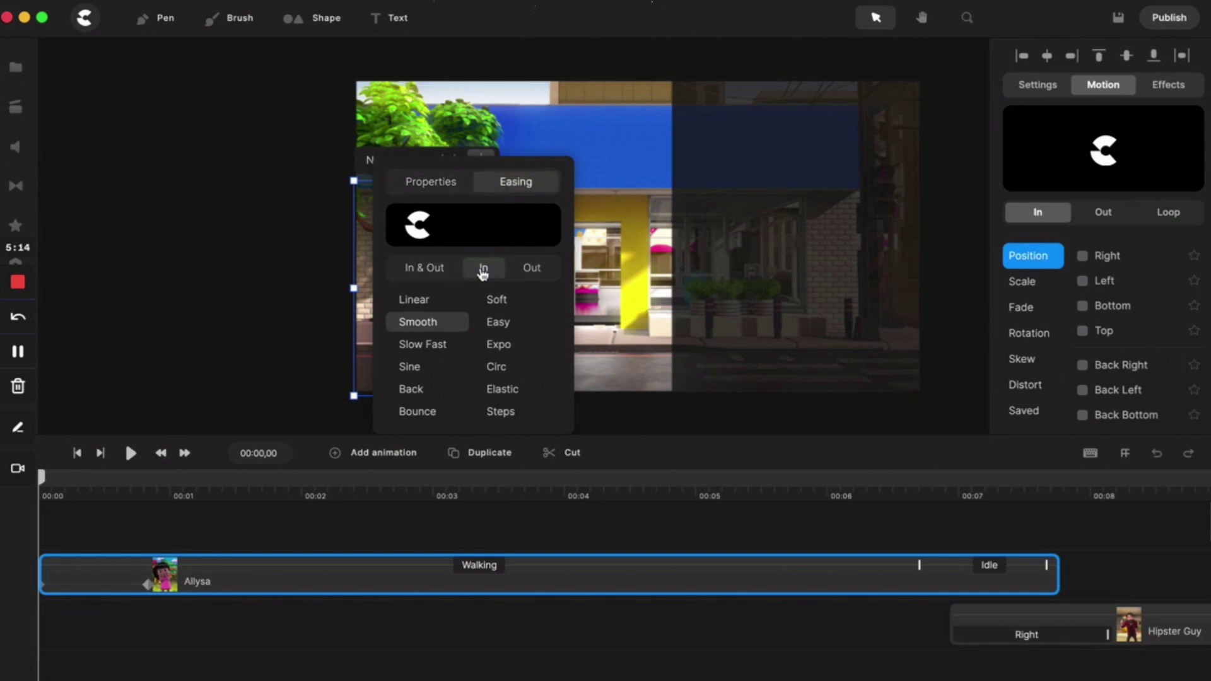
click(418, 300)
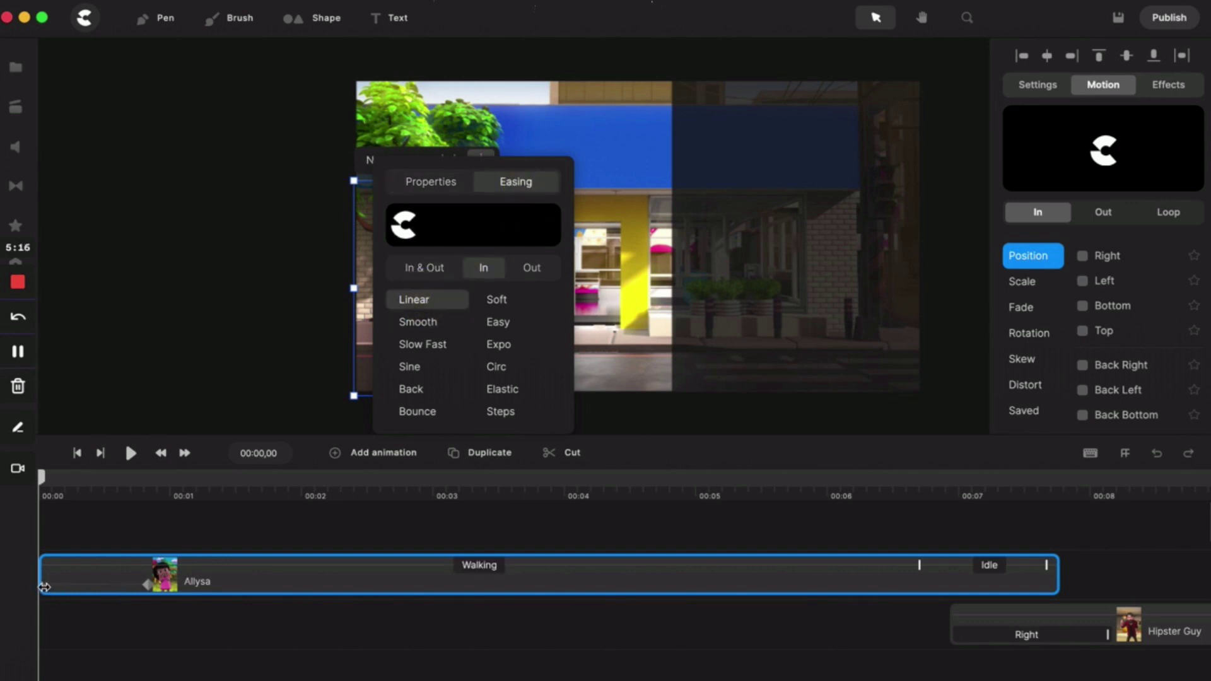
click(177, 209)
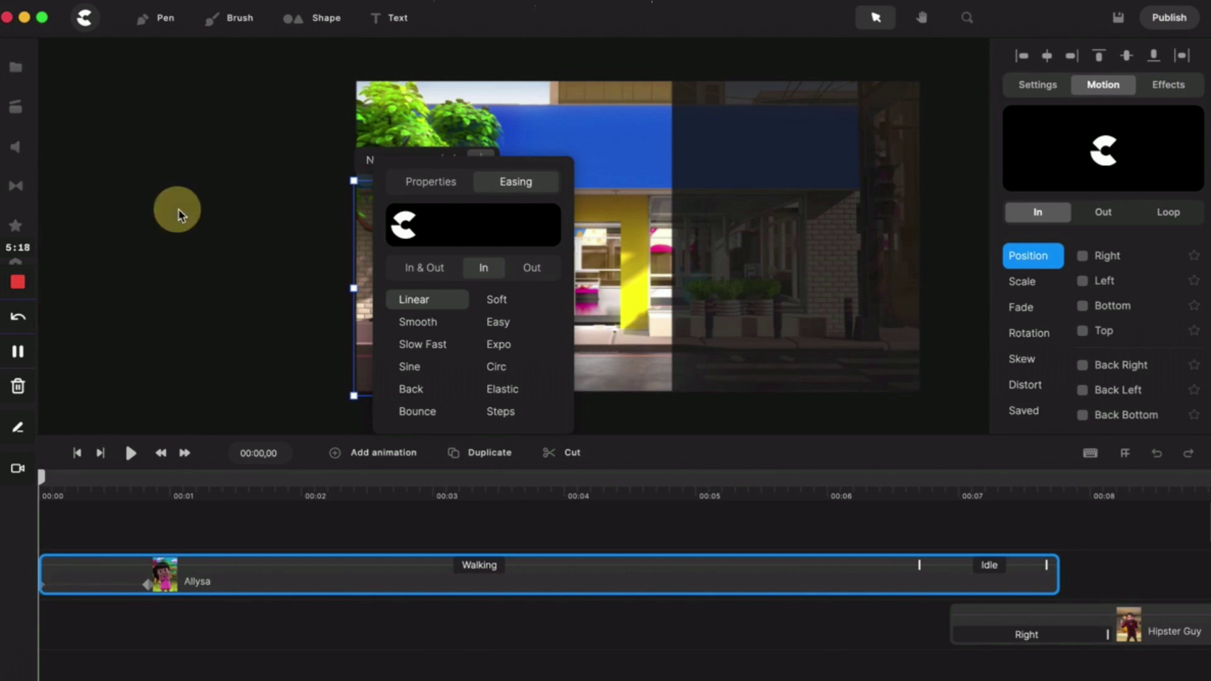
Place Allysa on the street's right side at 00:00,25 and preview her walk
click(45, 585)
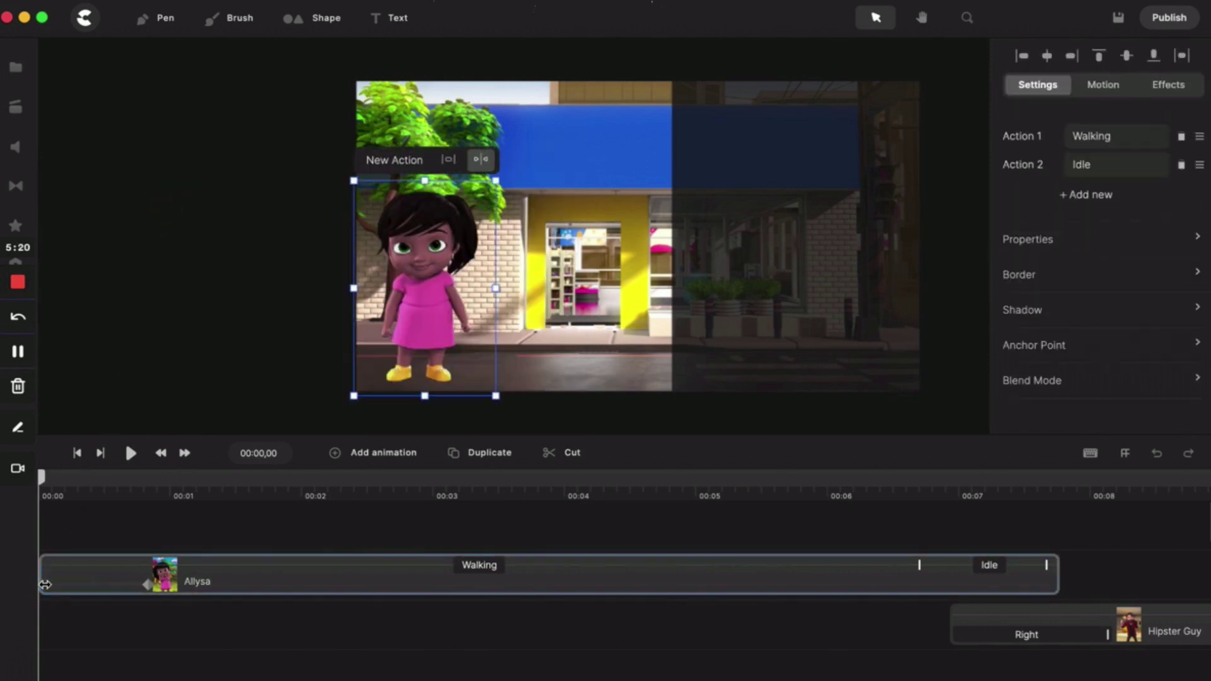
click(148, 582)
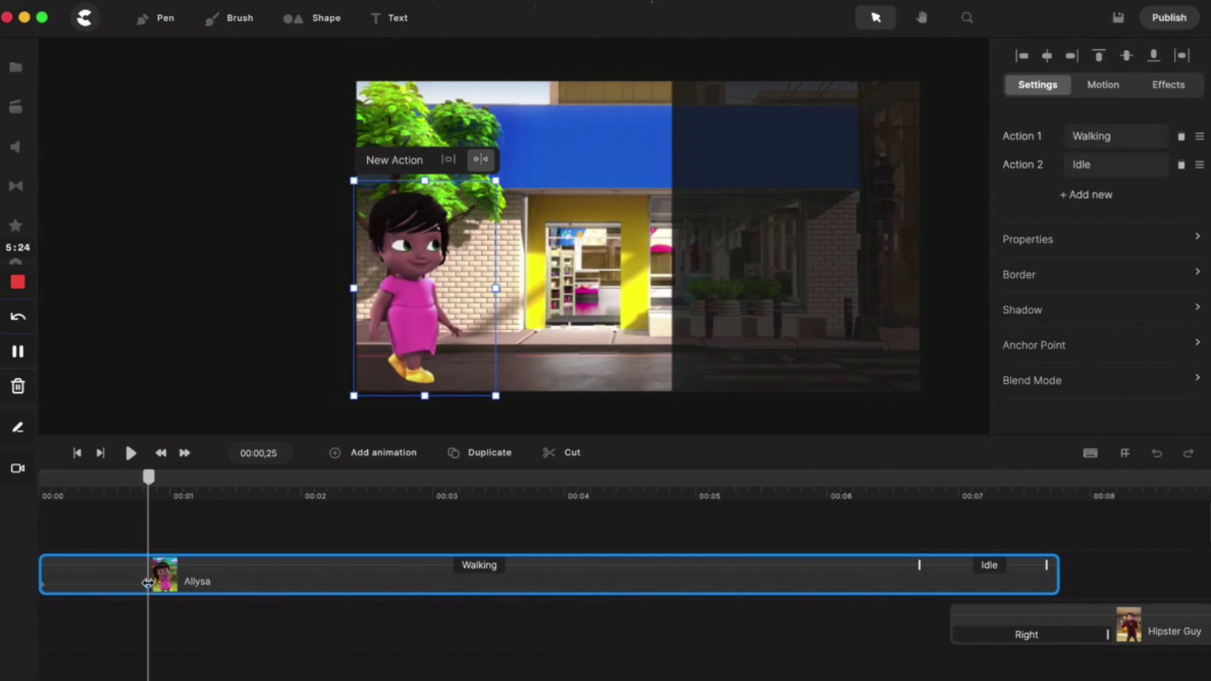
drag(409, 304, 758, 285)
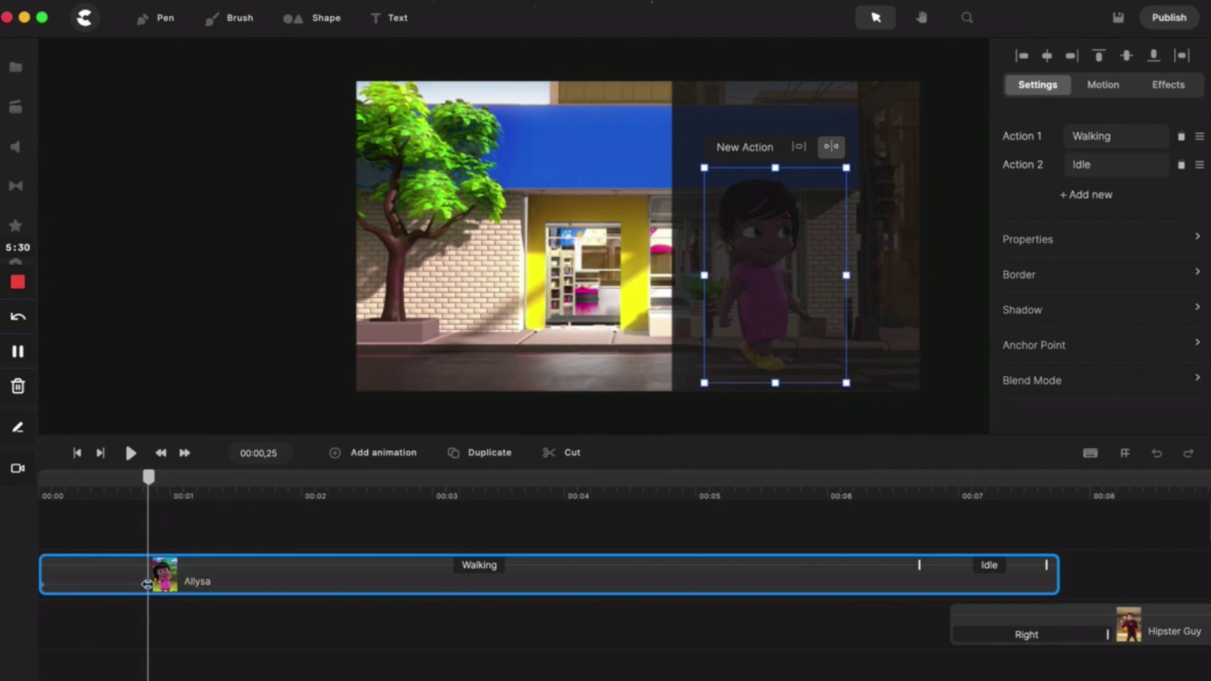
click(77, 453)
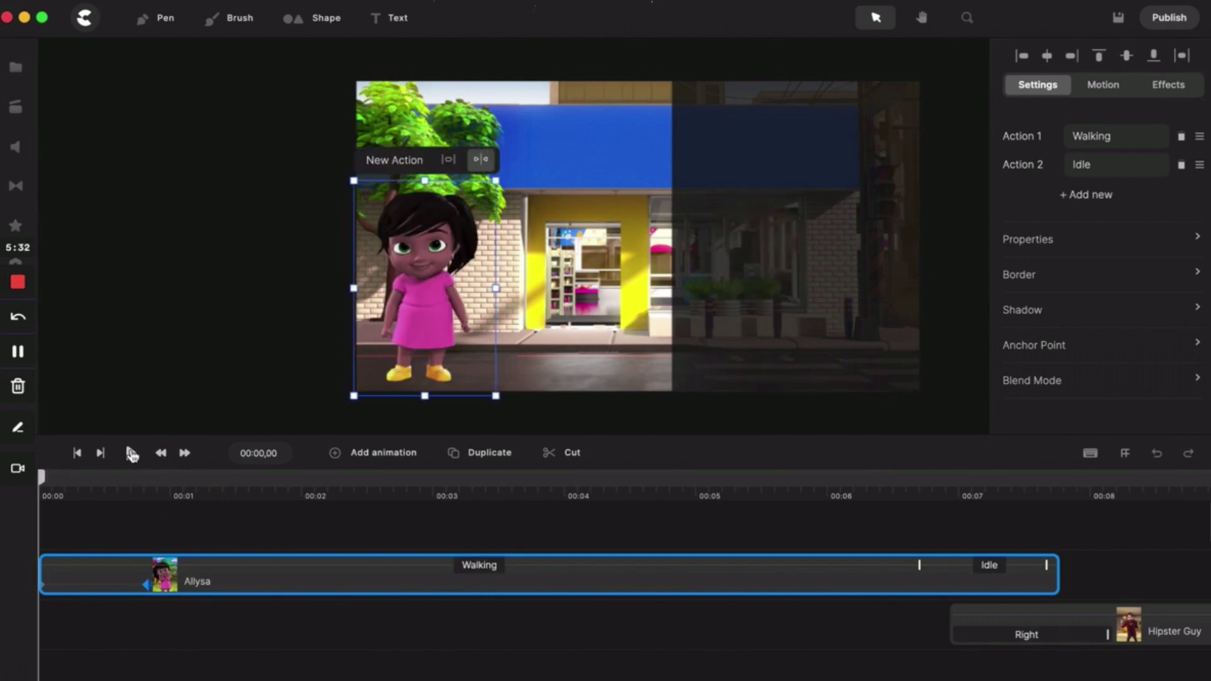
click(132, 454)
click(131, 452)
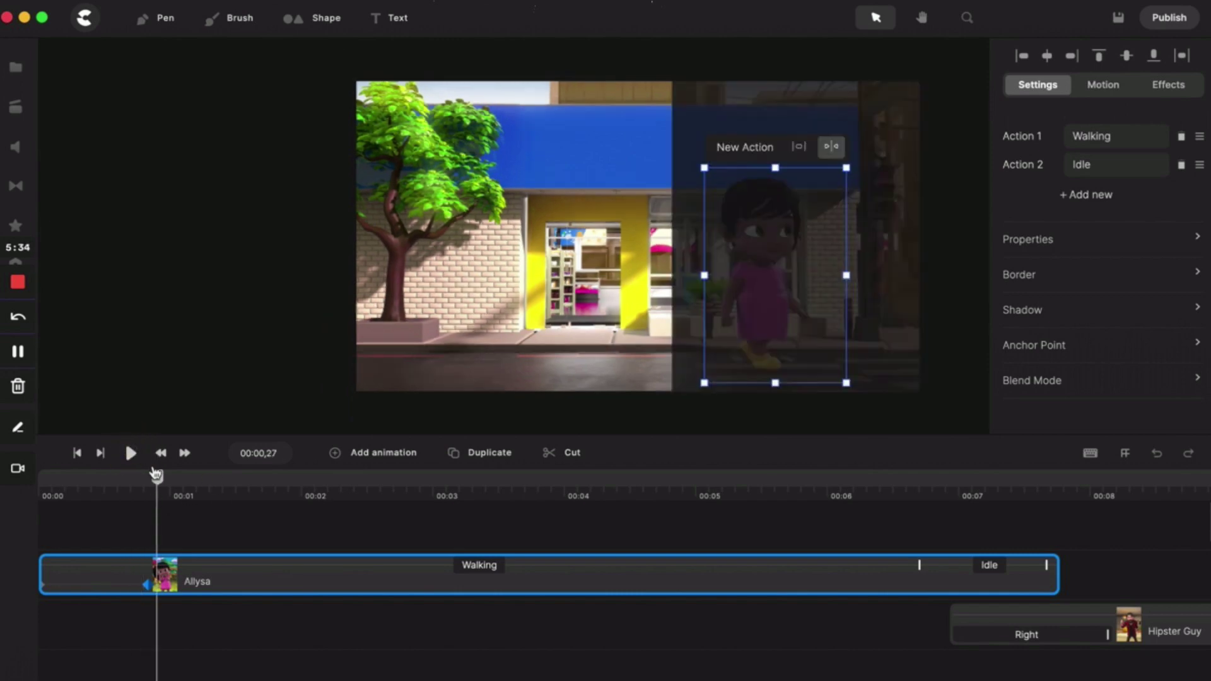
Move Allysa's end keyframe to about 00:03 and trim her clip to end near 4.7 s
drag(156, 474, 43, 489)
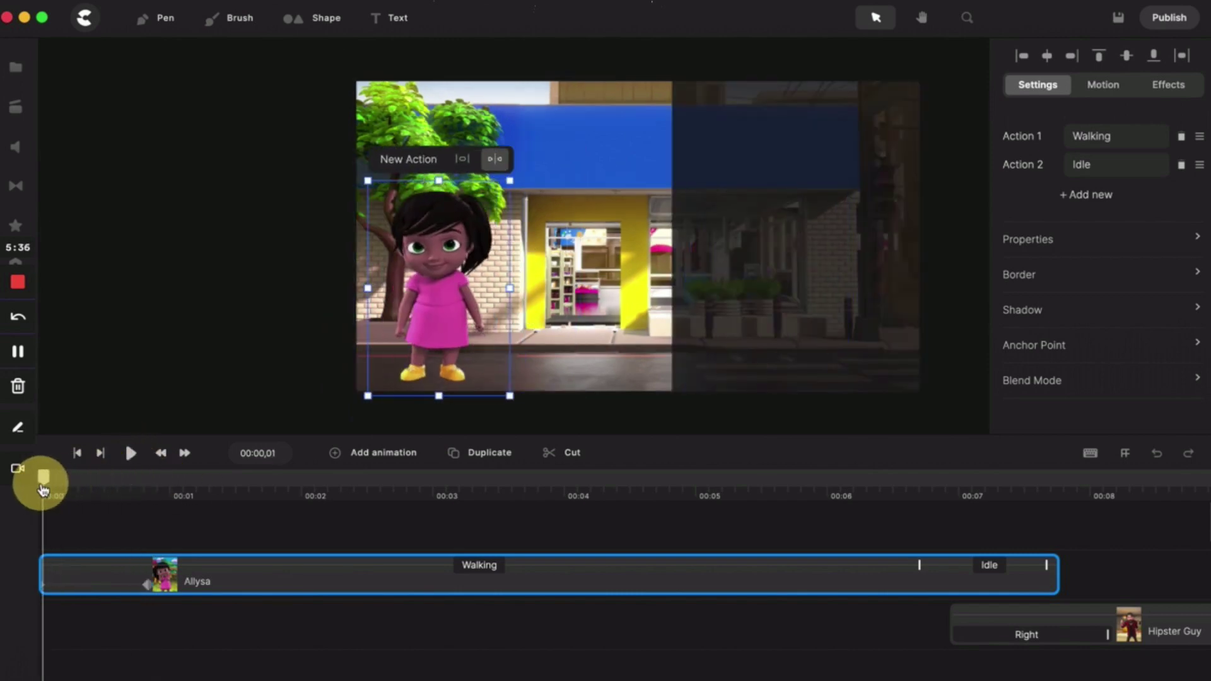
drag(147, 584, 467, 584)
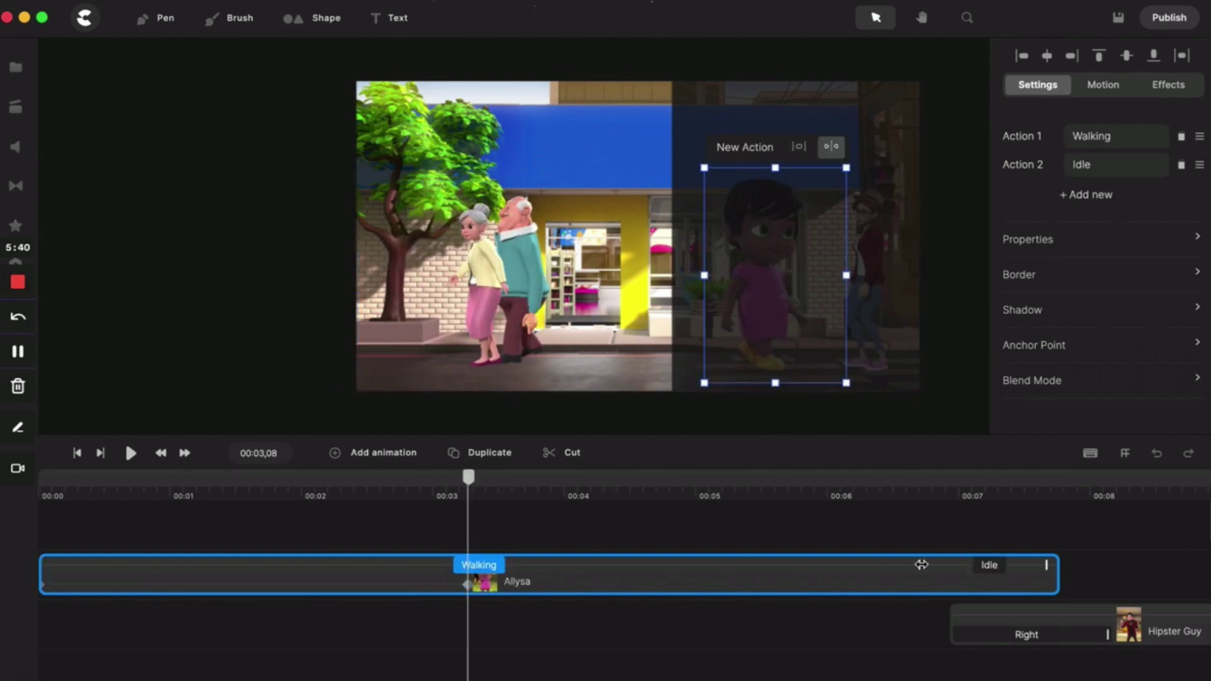
drag(573, 567, 533, 567)
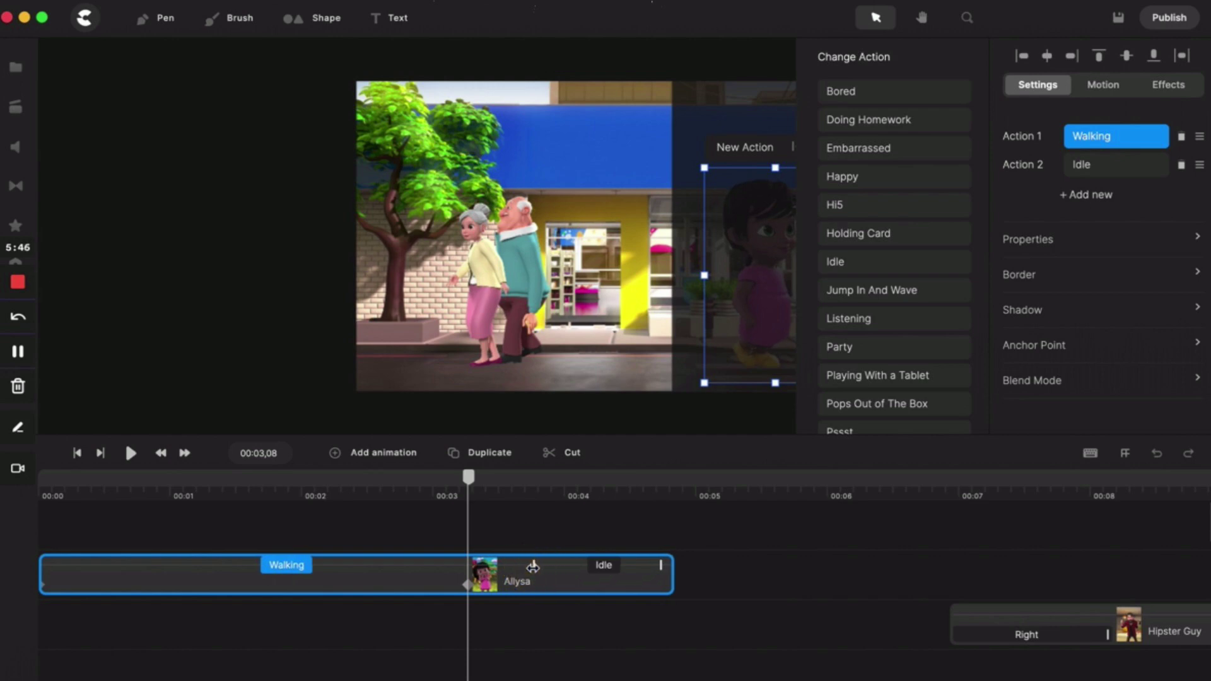
click(77, 452)
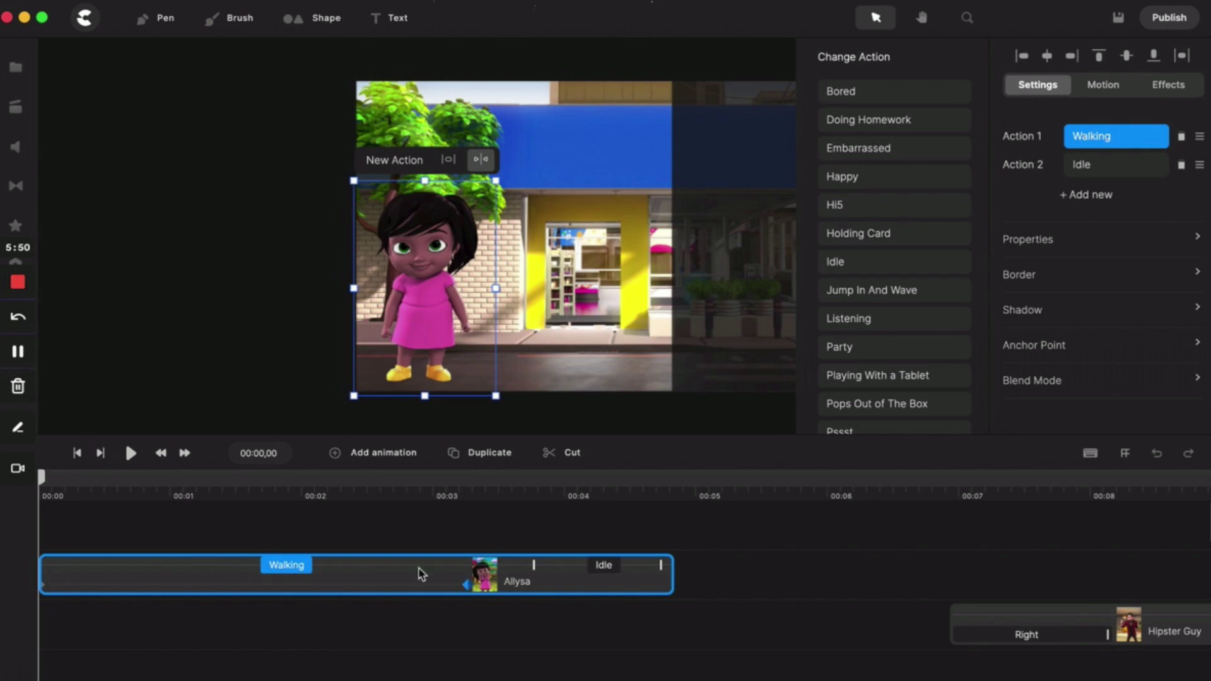
click(130, 453)
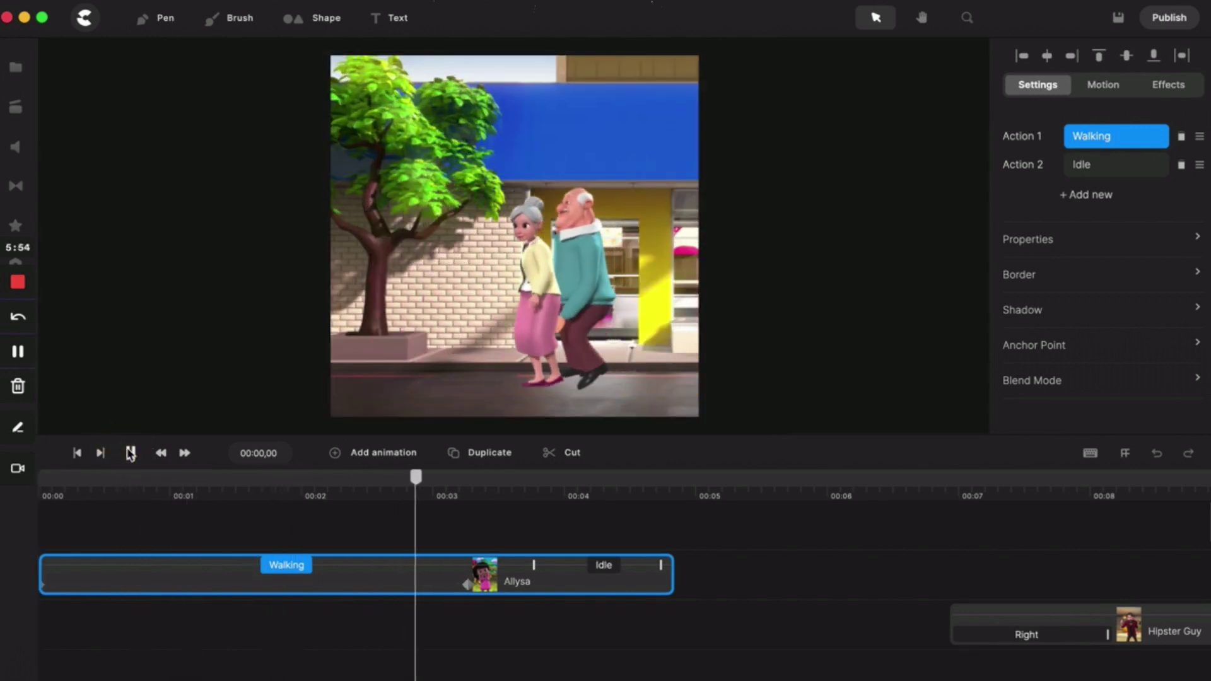
click(129, 453)
click(77, 453)
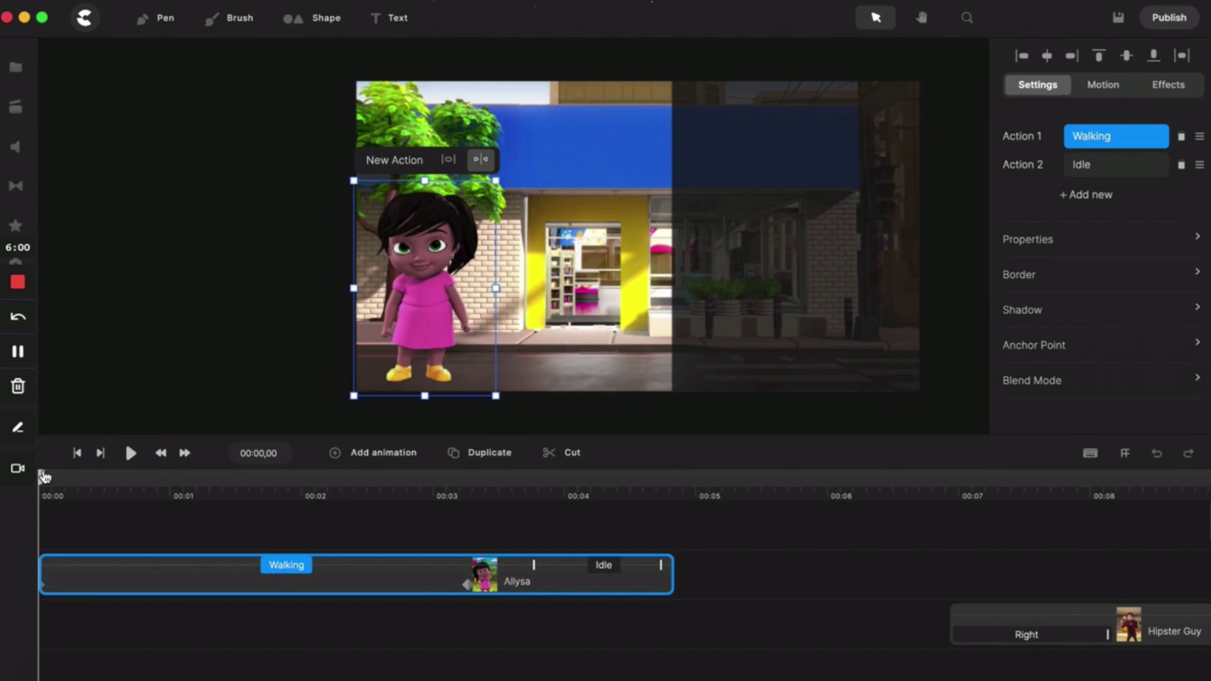
drag(44, 478, 71, 483)
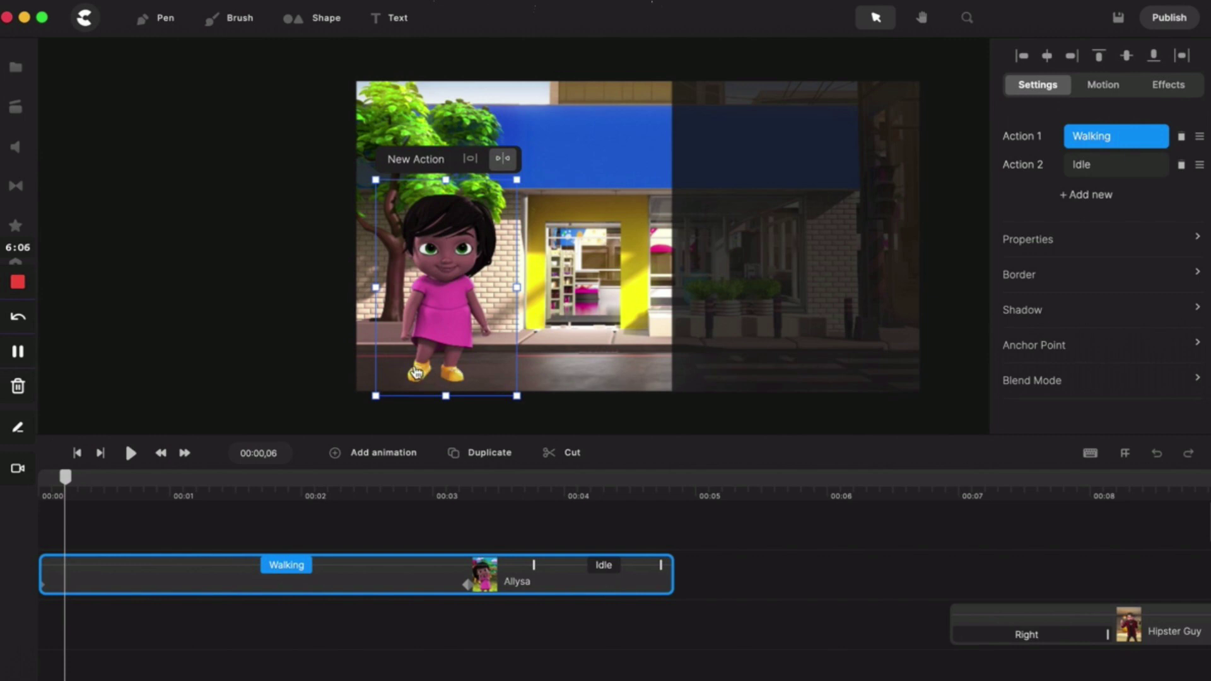
drag(65, 480, 43, 484)
Move Allysa's Position keyframes later to about 1.1 and 4.4 seconds
click(44, 589)
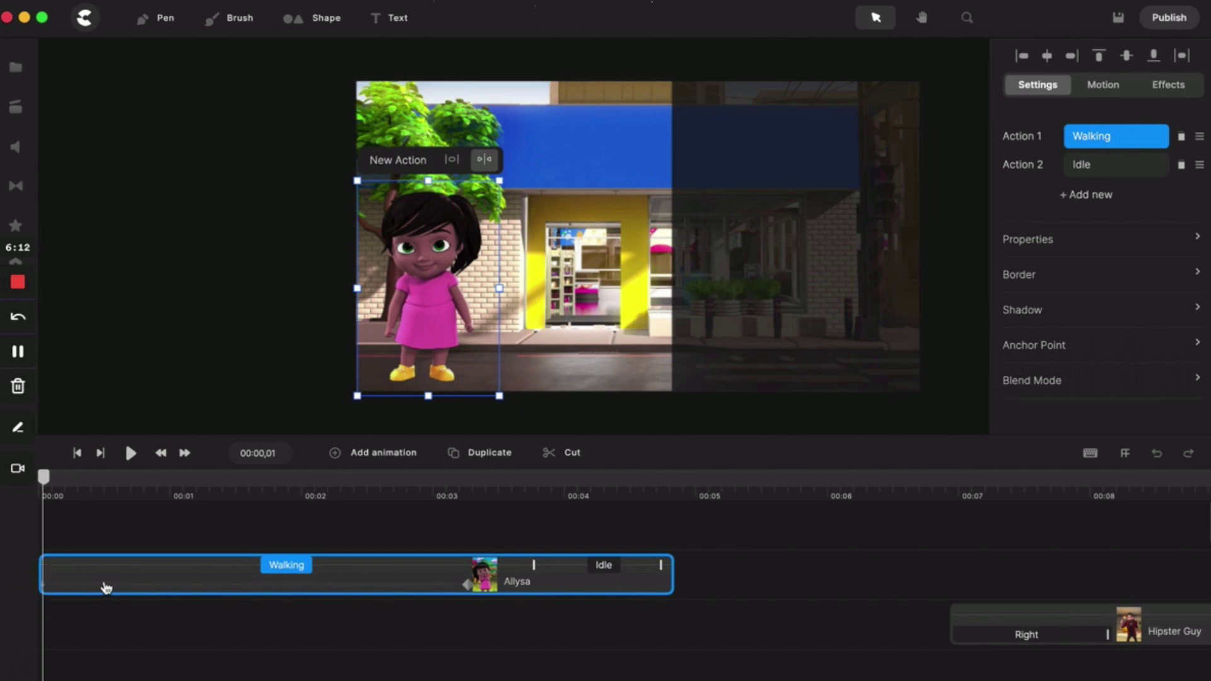
drag(105, 588, 183, 581)
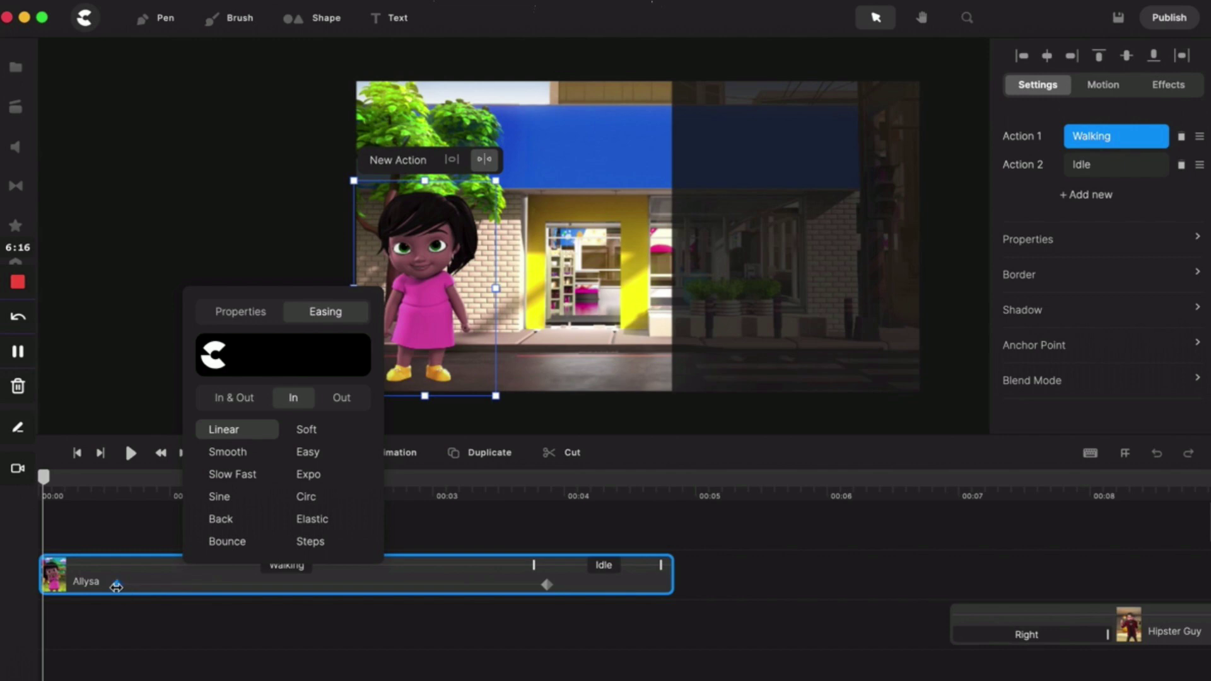
mouse_move(375, 586)
mouse_down()
mouse_move(338, 586)
mouse_move(503, 595)
mouse_move(331, 592)
mouse_move(405, 600)
mouse_move(393, 598)
mouse_up()
click(65, 583)
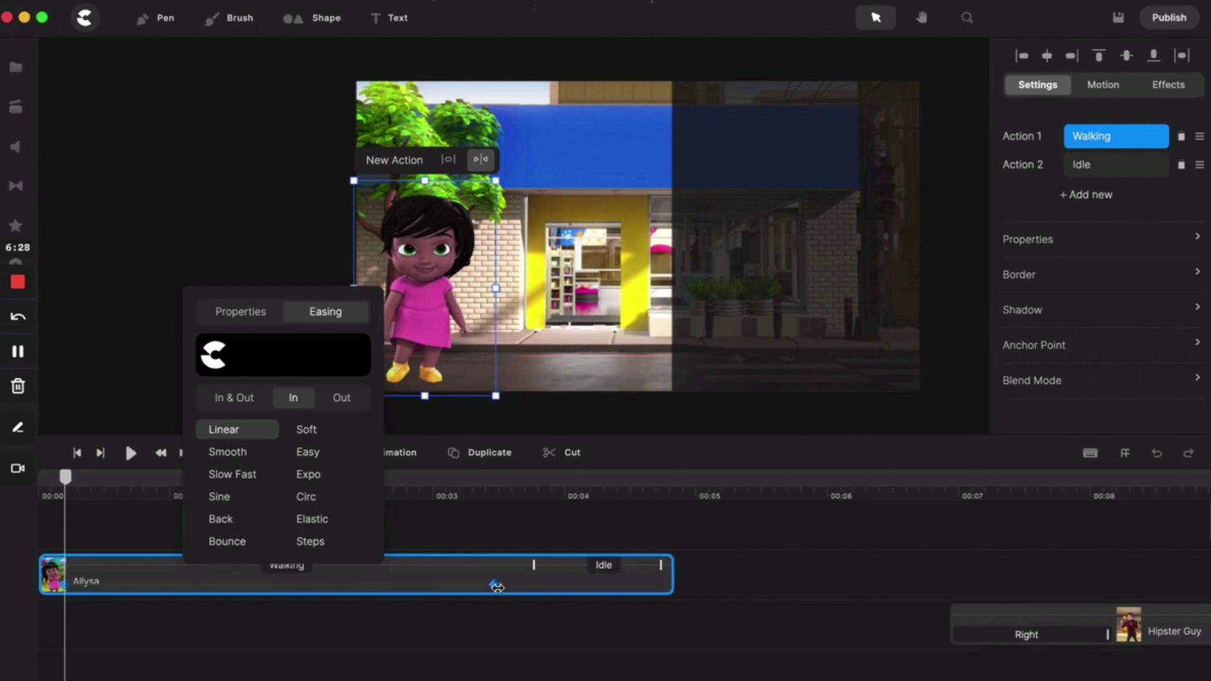
click(496, 587)
Preview Allysa's later walk from the start, then reselect her track
click(233, 212)
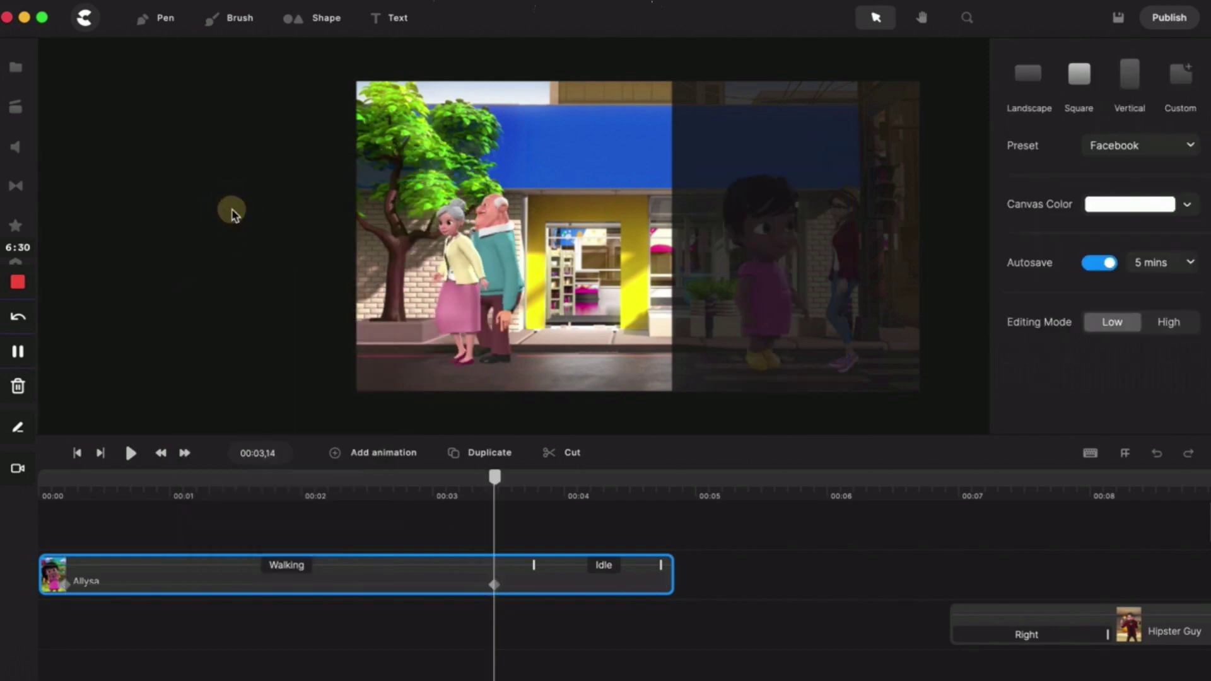
click(77, 456)
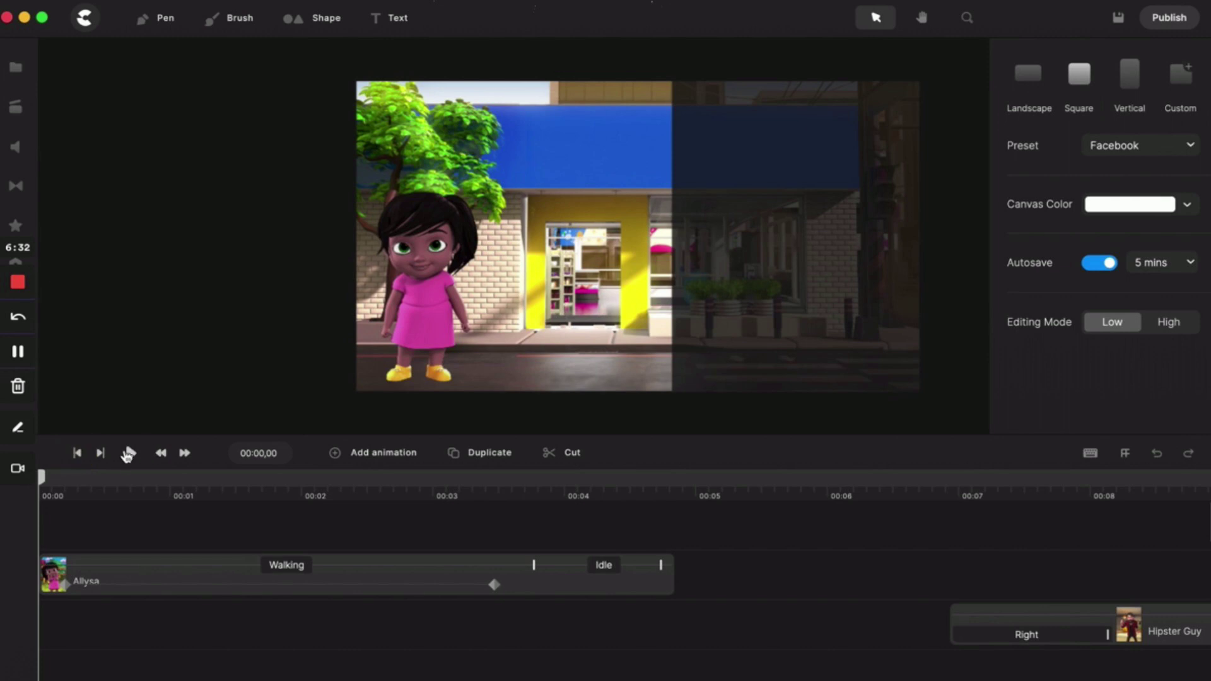
click(130, 453)
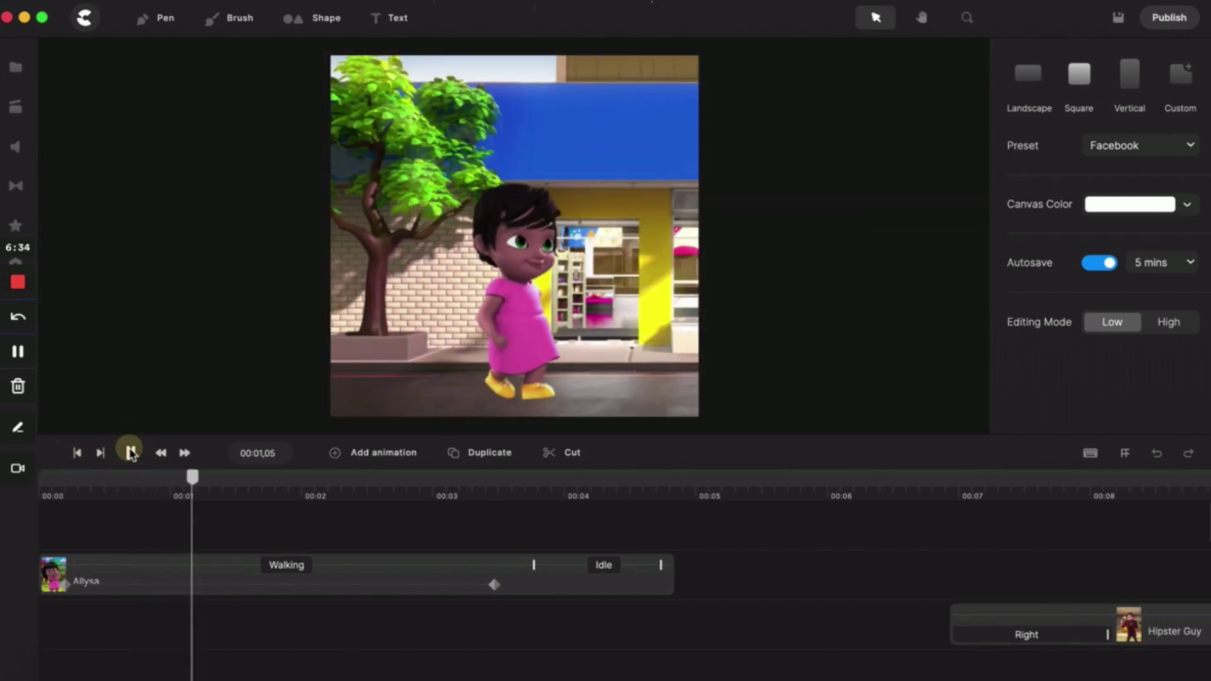
click(131, 452)
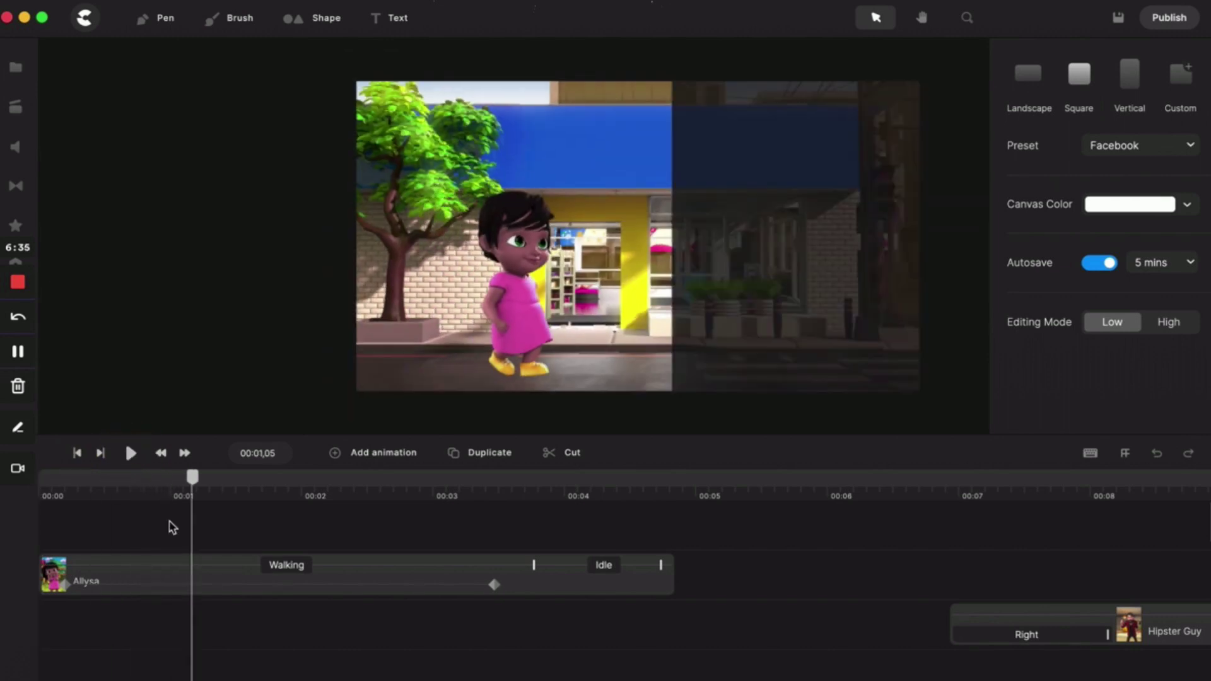
click(56, 482)
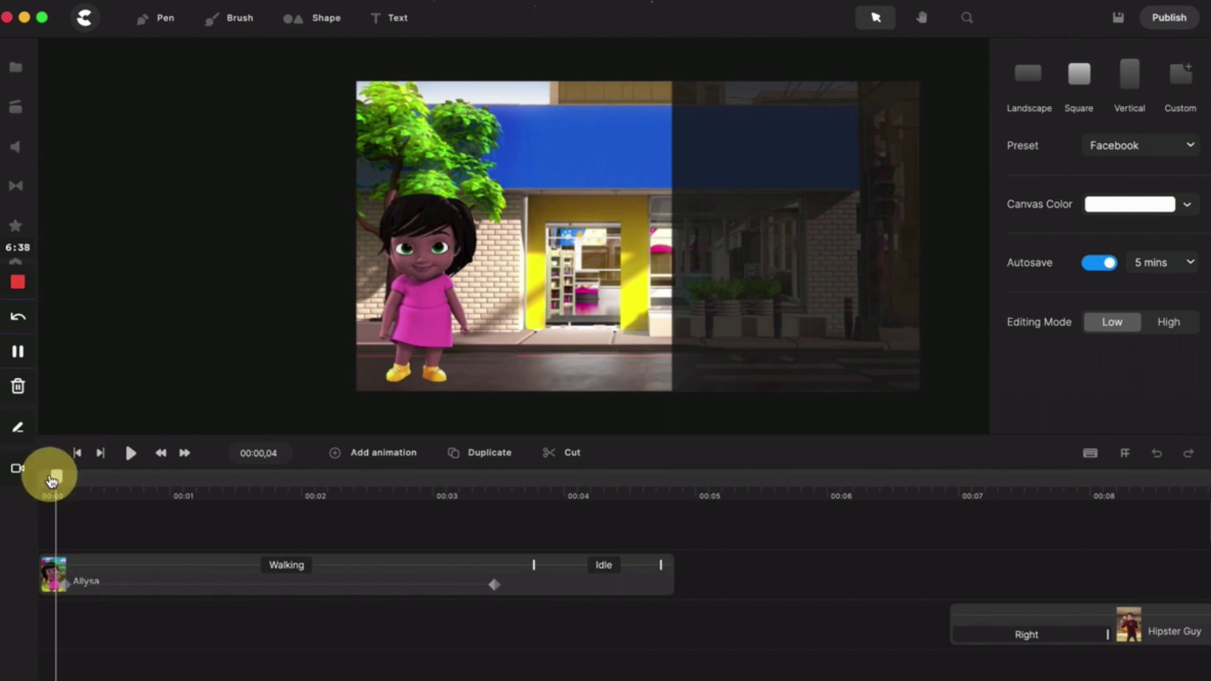
drag(52, 481, 50, 480)
click(154, 570)
Shift Allysa's motion keyframes along her track and check her walking pose
drag(148, 587, 284, 594)
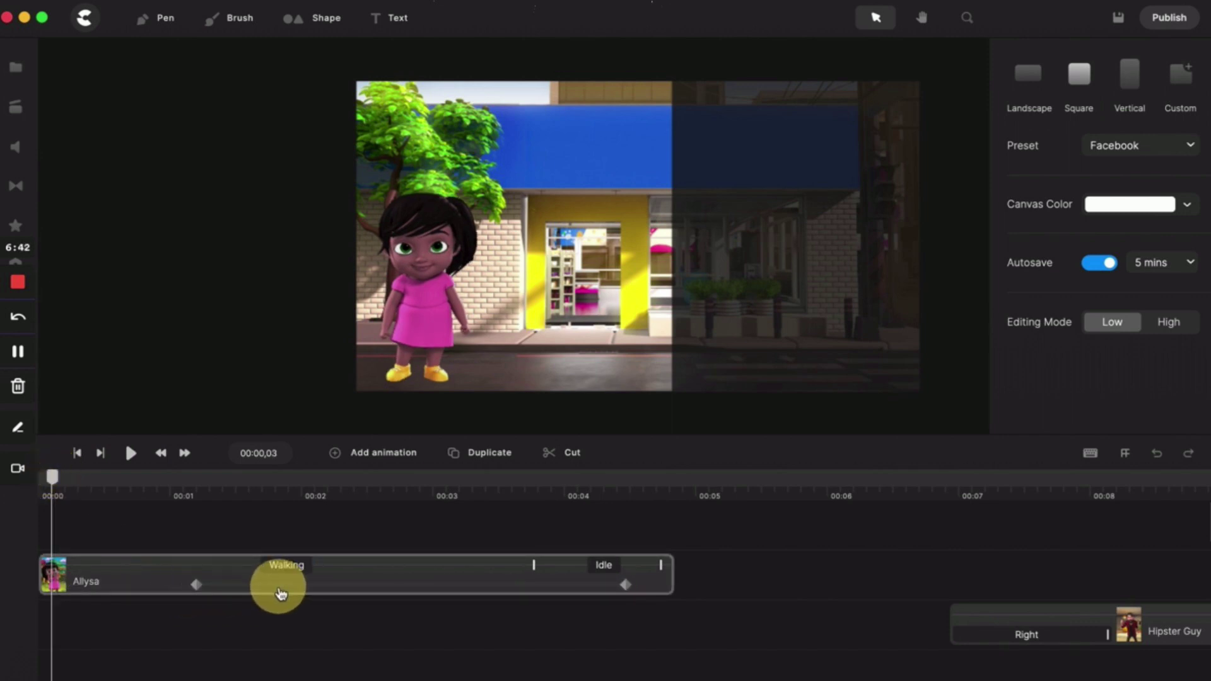
click(281, 594)
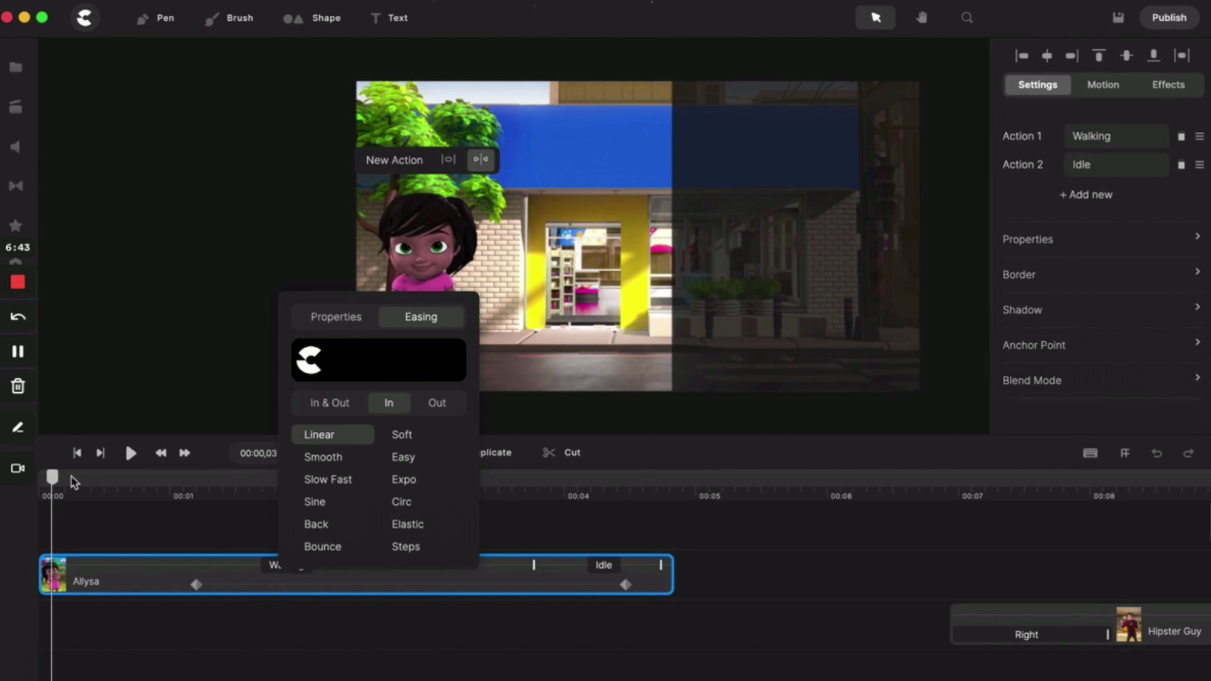
click(194, 305)
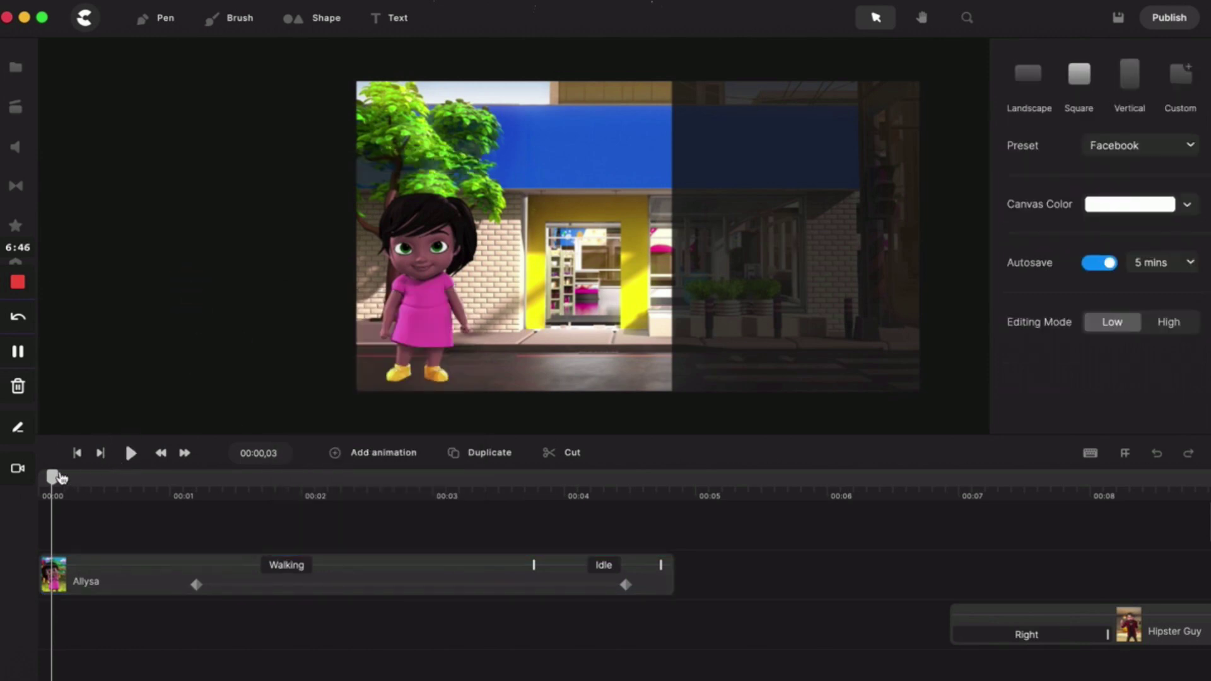
drag(58, 481, 137, 486)
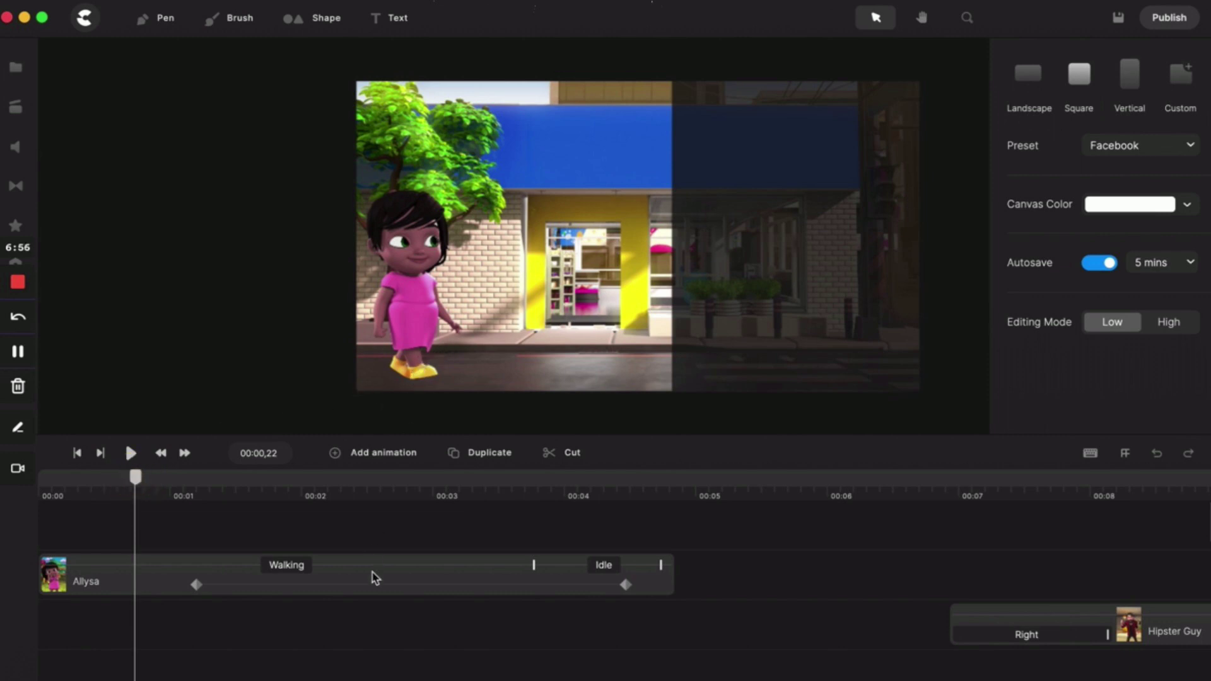
Move Allysa's two keyframes earlier to about 0.7 and 4 seconds and preview
drag(380, 587, 346, 588)
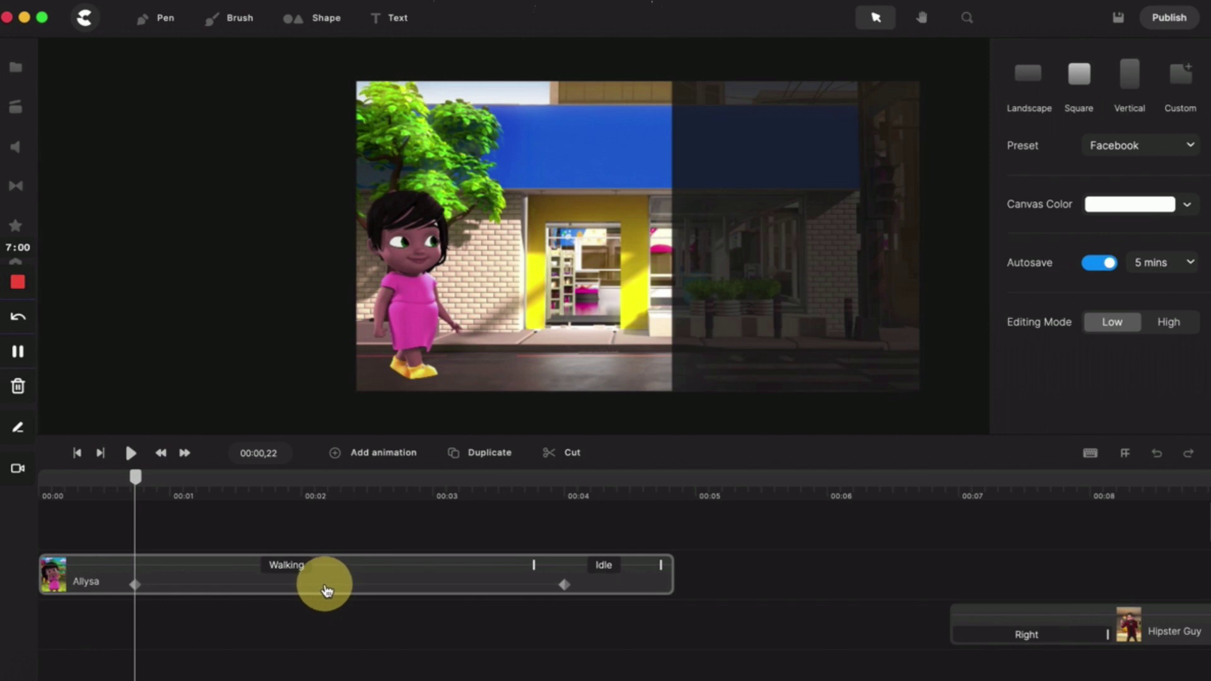
click(326, 591)
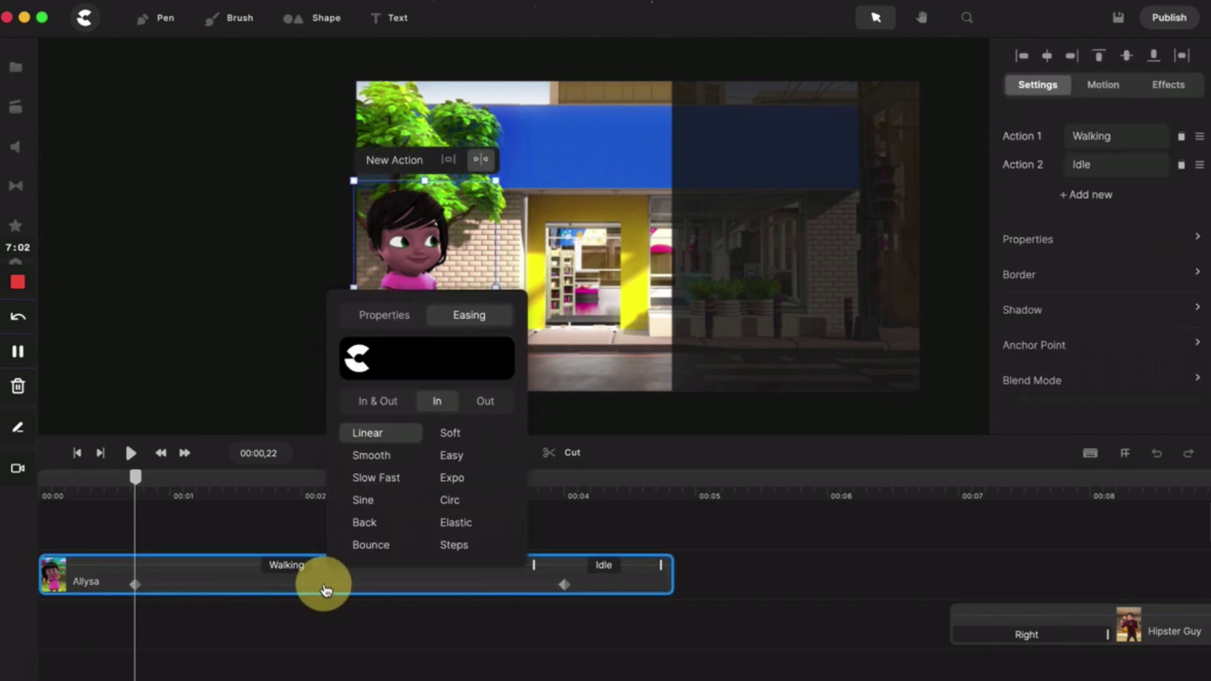
click(168, 251)
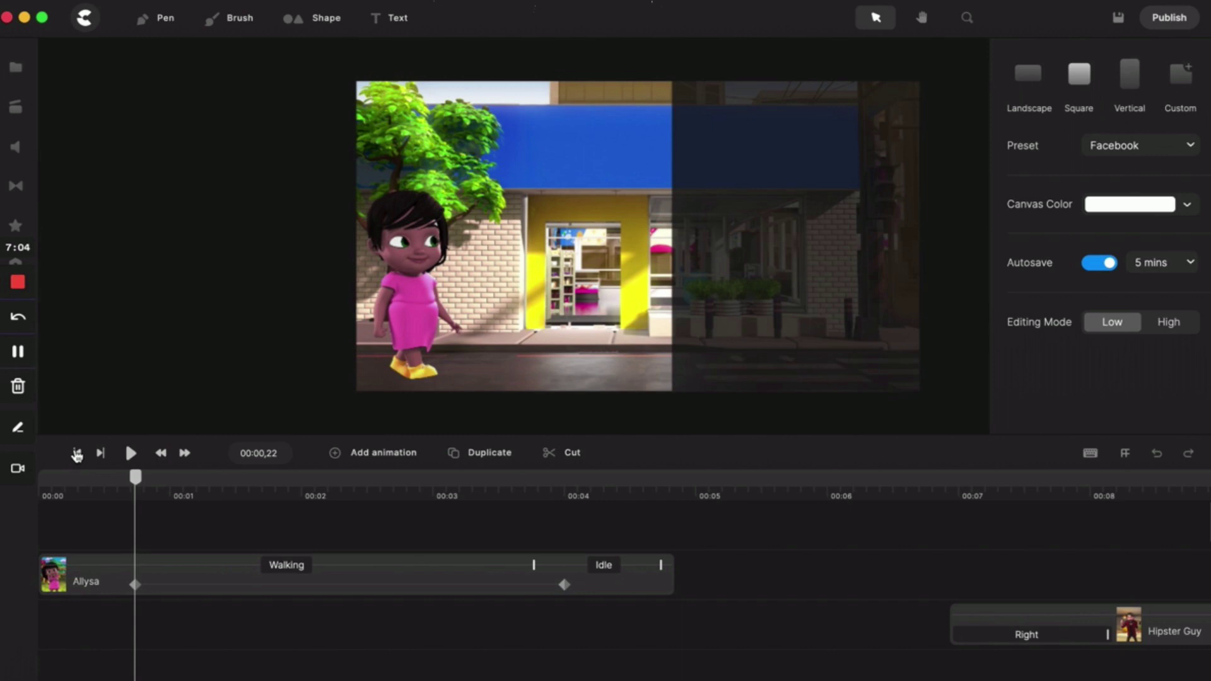
click(77, 453)
click(131, 454)
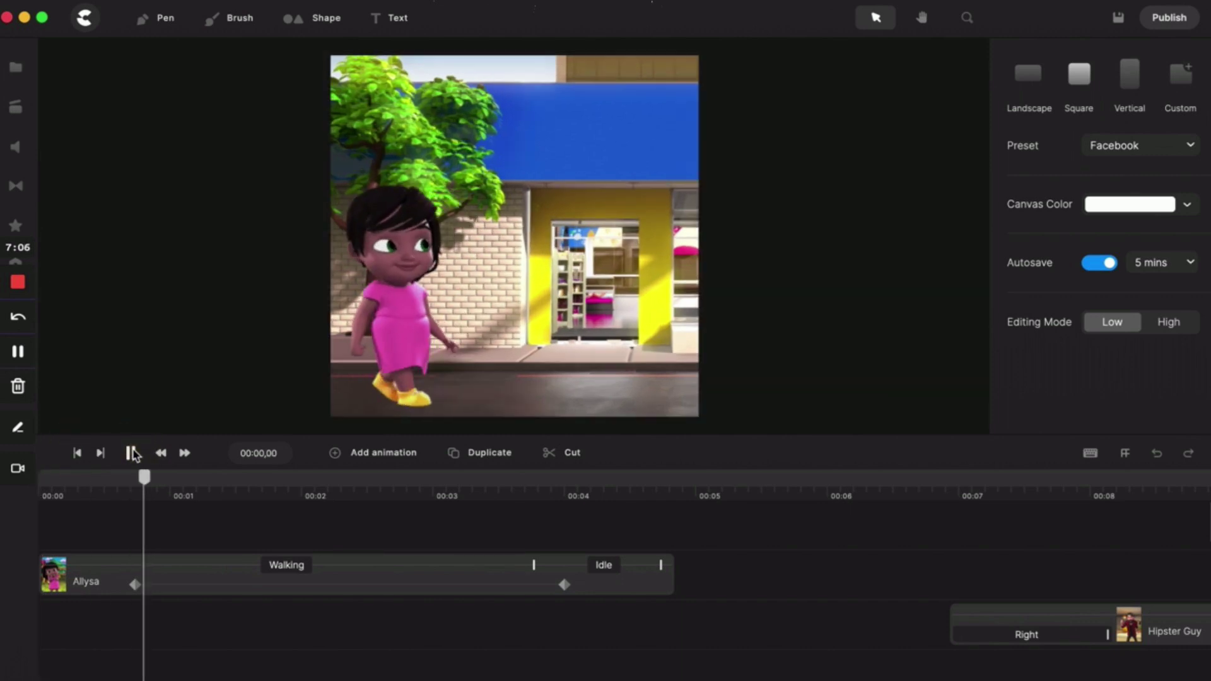
click(131, 453)
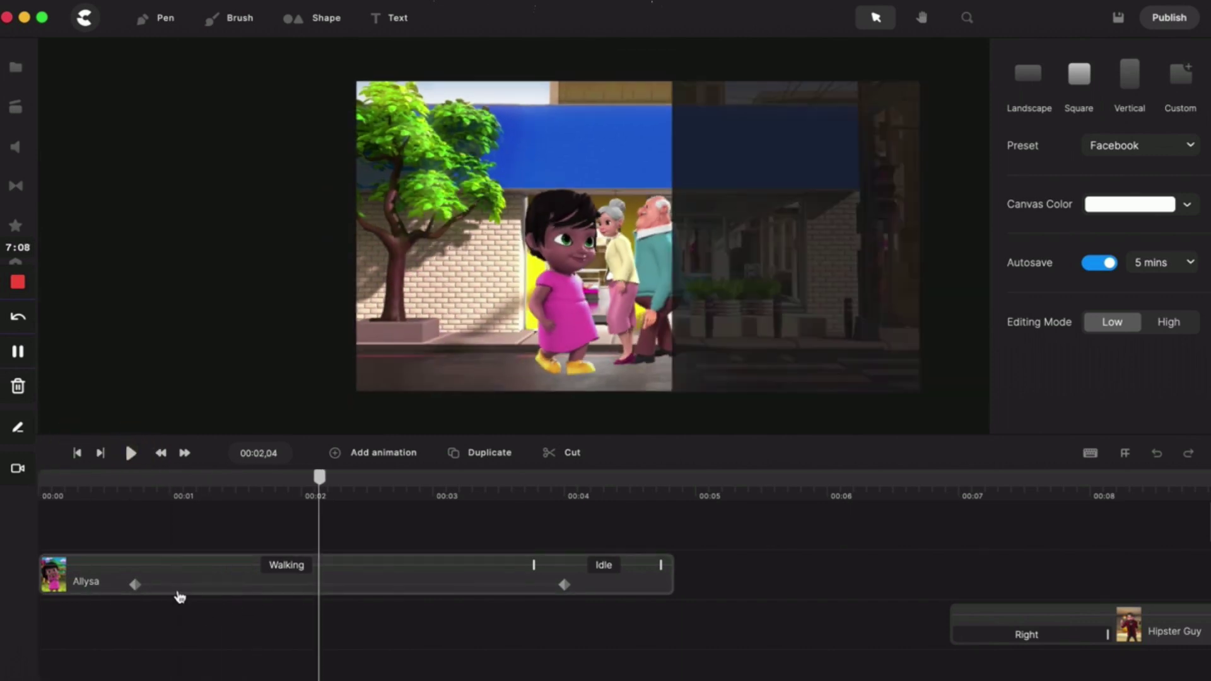
Replay the scene from the start to check Allysa alongside Grand Ma and Grand Pa
click(177, 588)
click(185, 588)
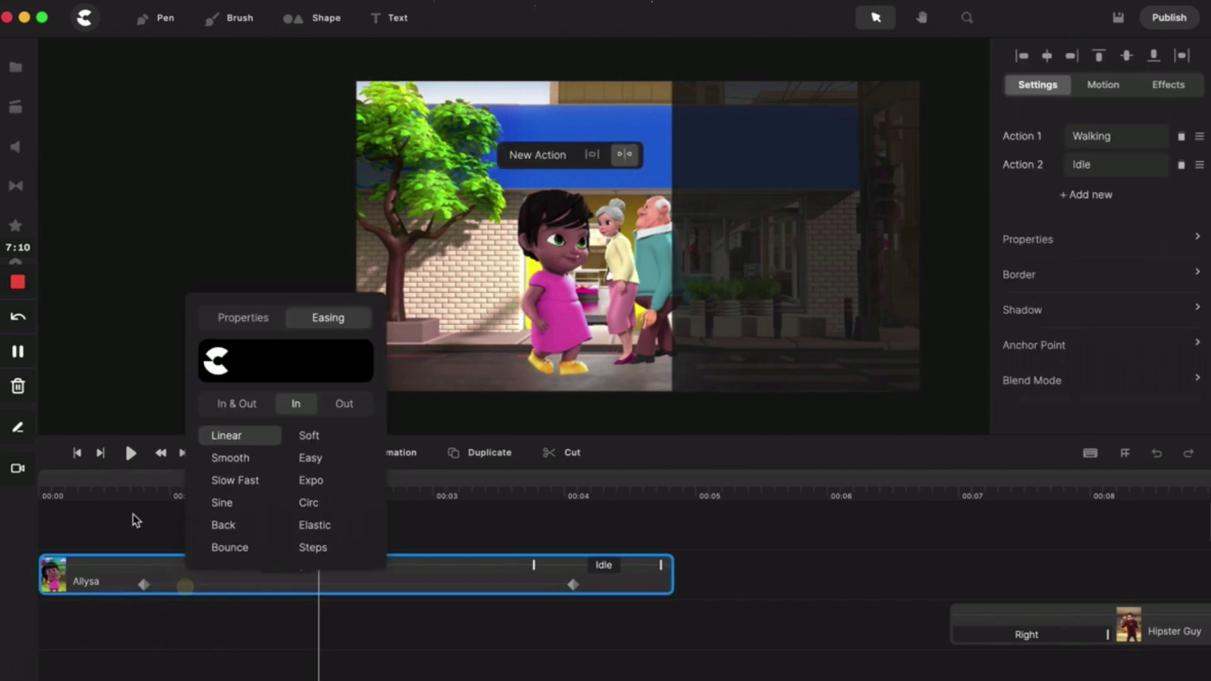
click(75, 454)
click(131, 453)
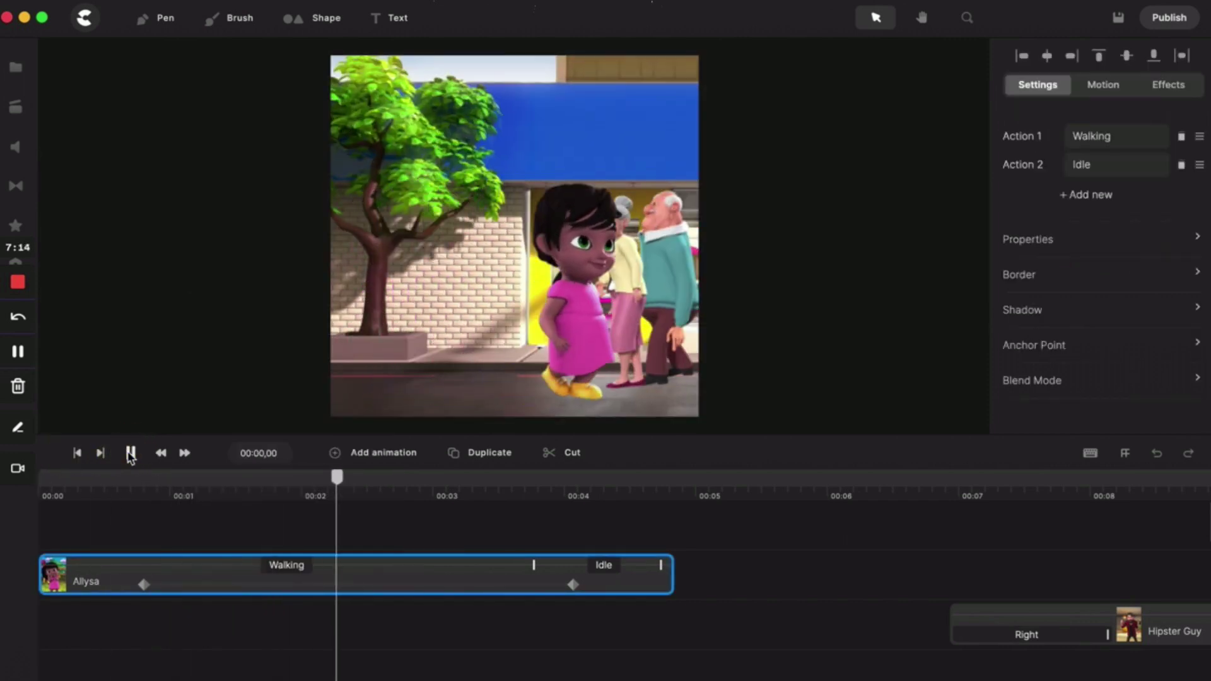
click(129, 454)
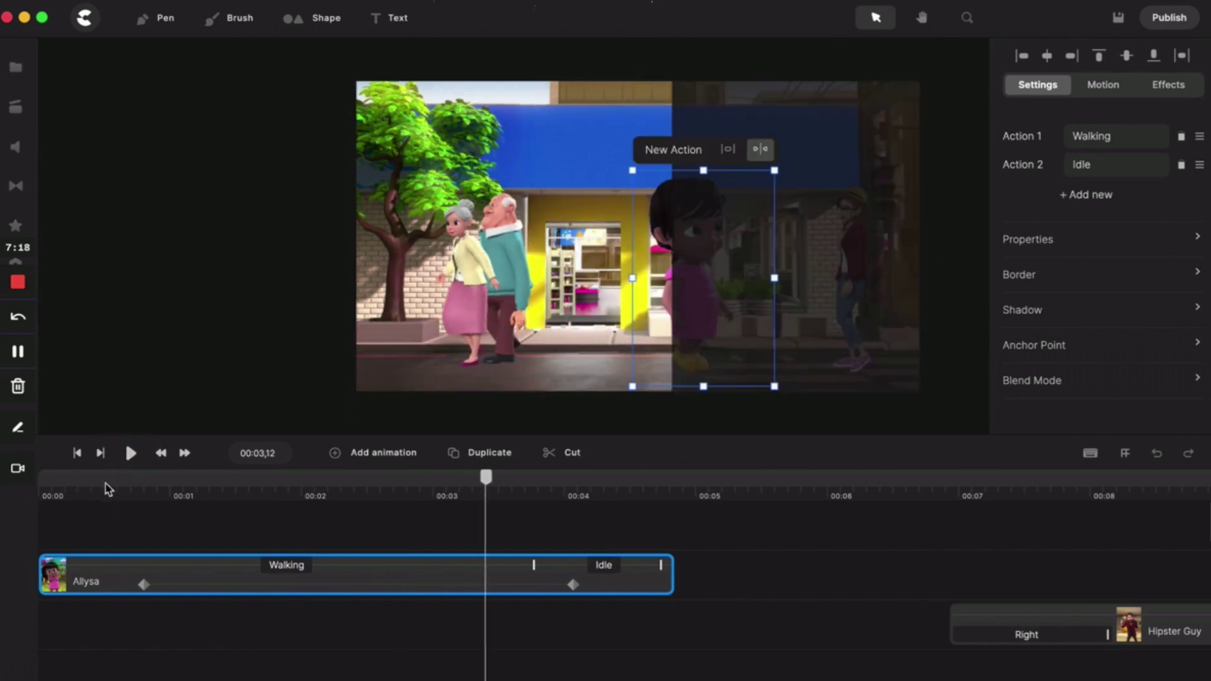
click(53, 481)
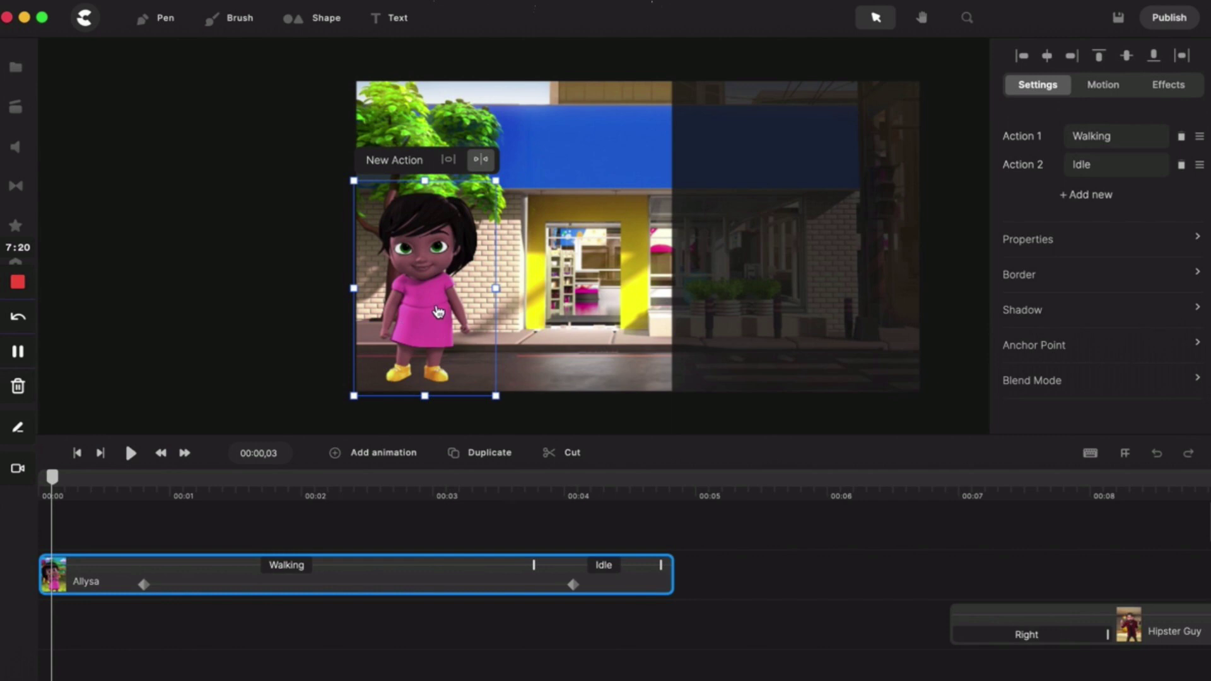
drag(438, 311, 276, 303)
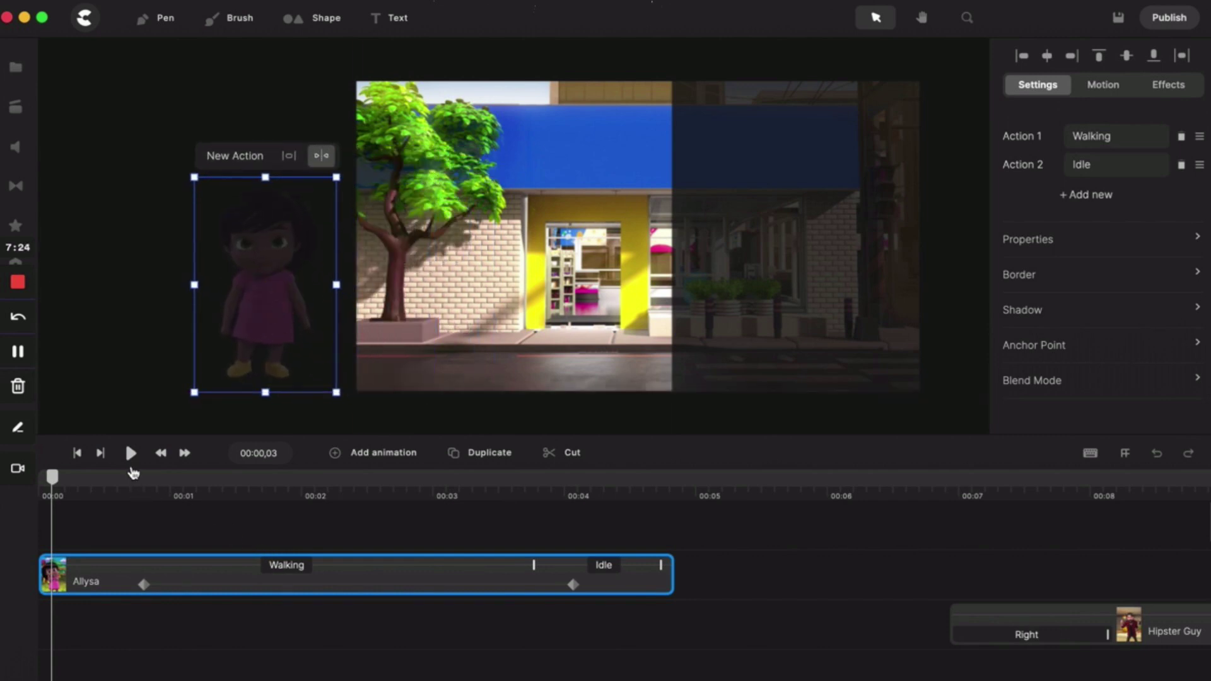
click(129, 453)
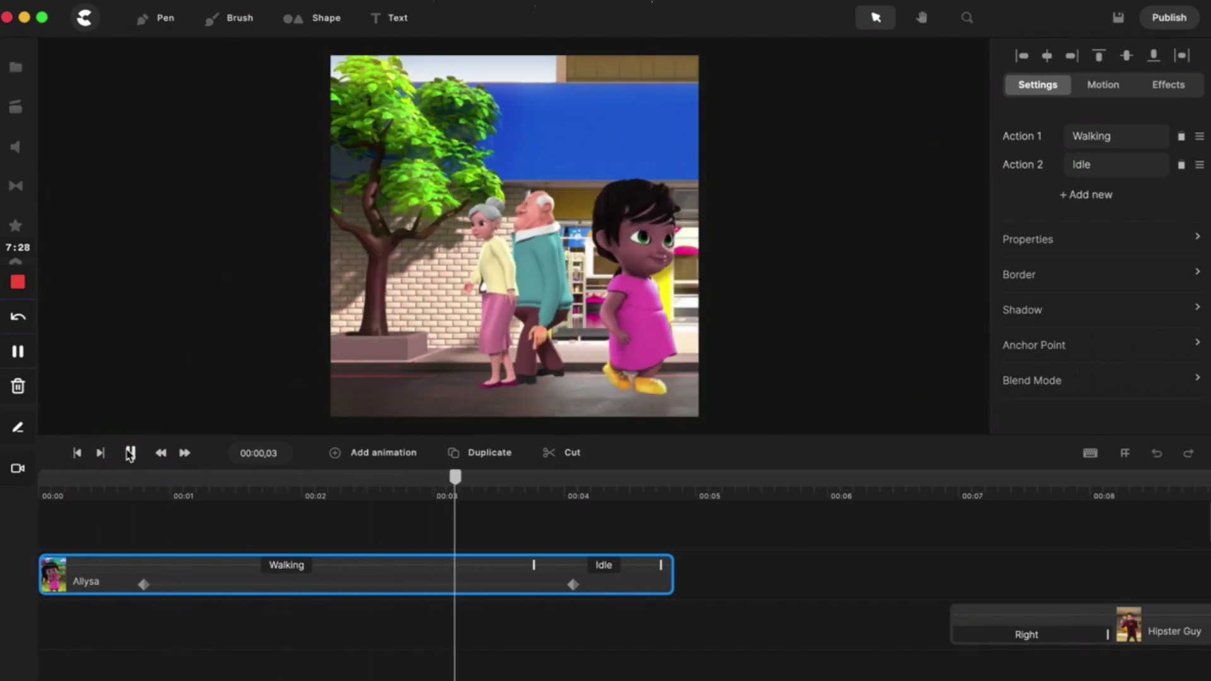
click(129, 453)
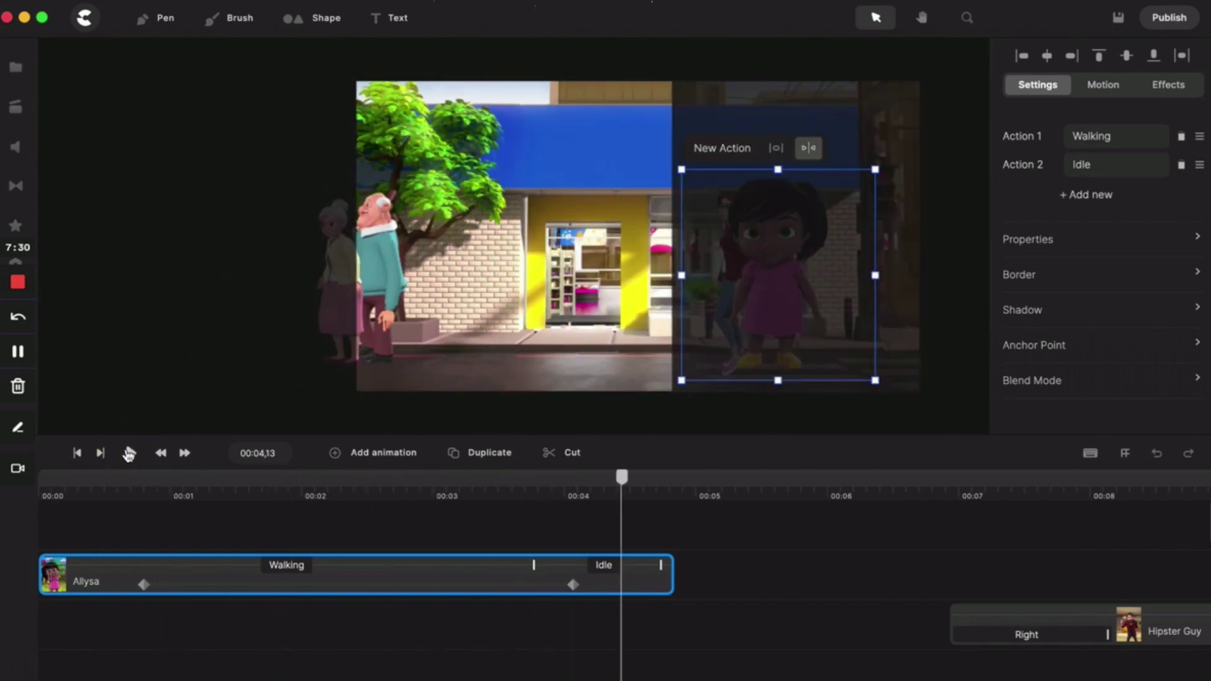
click(573, 588)
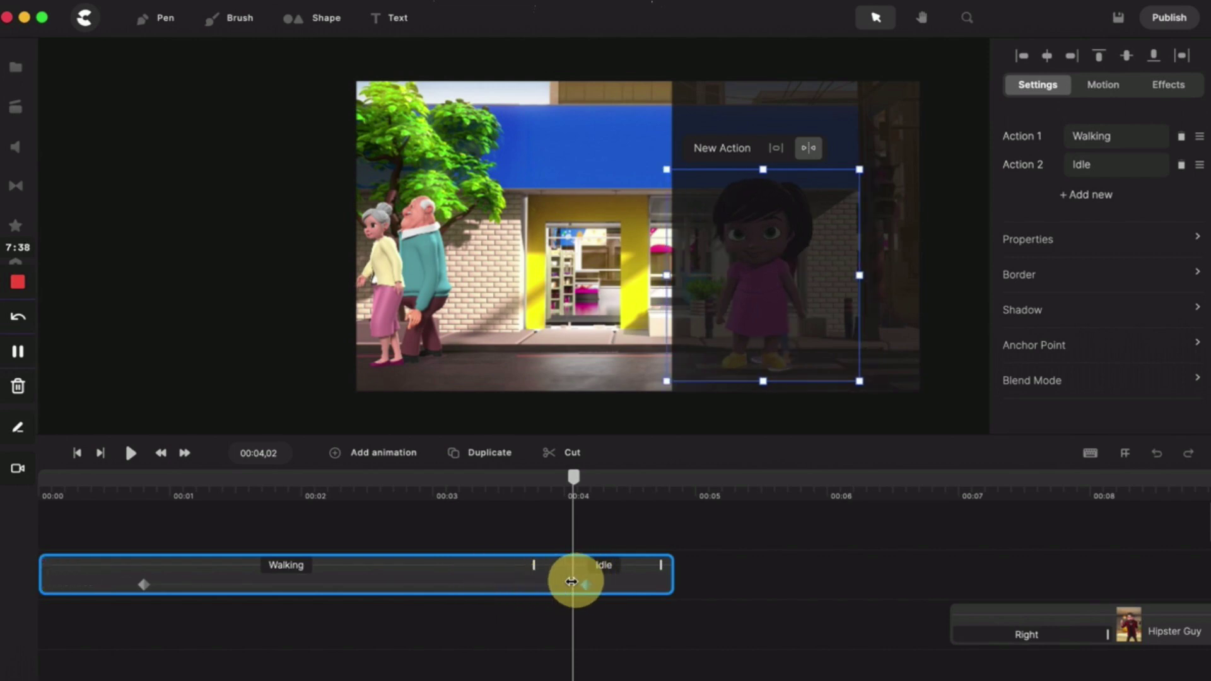
drag(572, 587, 577, 585)
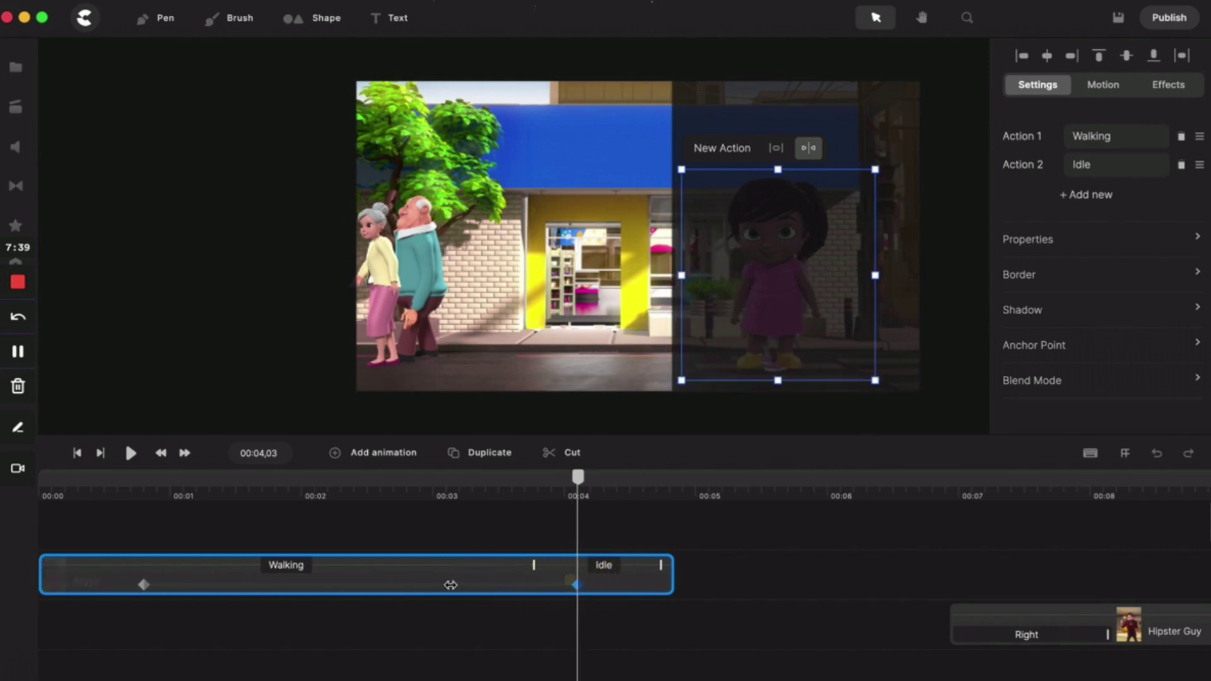
click(75, 455)
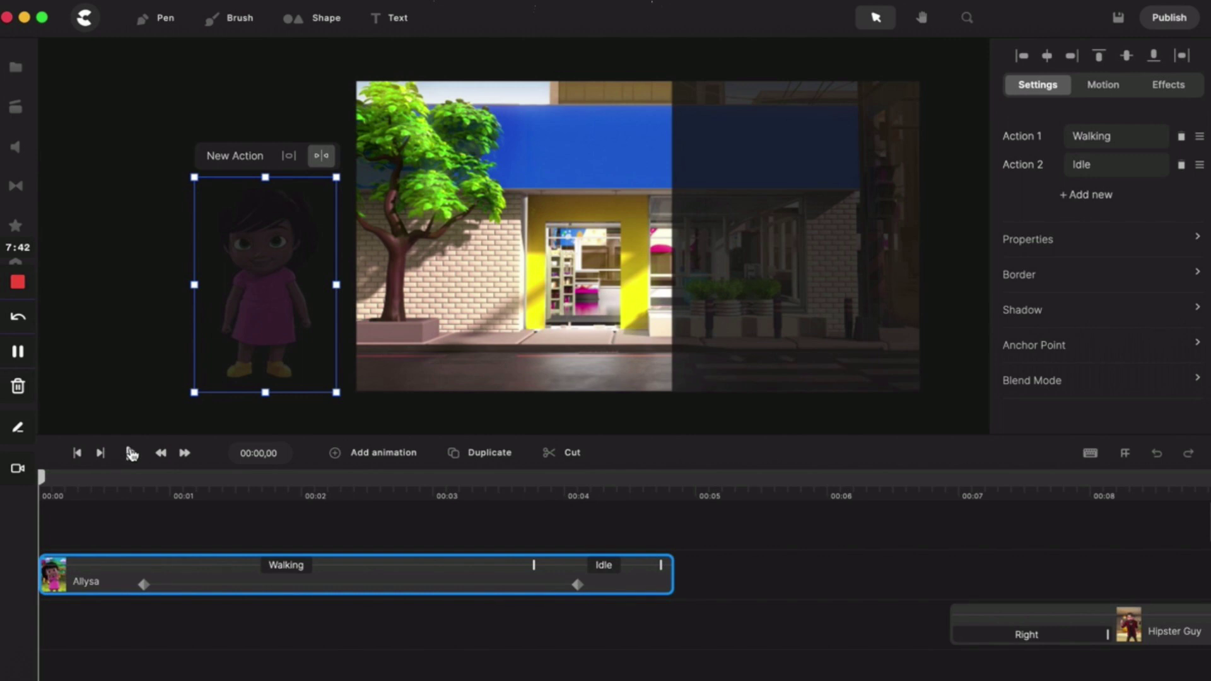
click(131, 453)
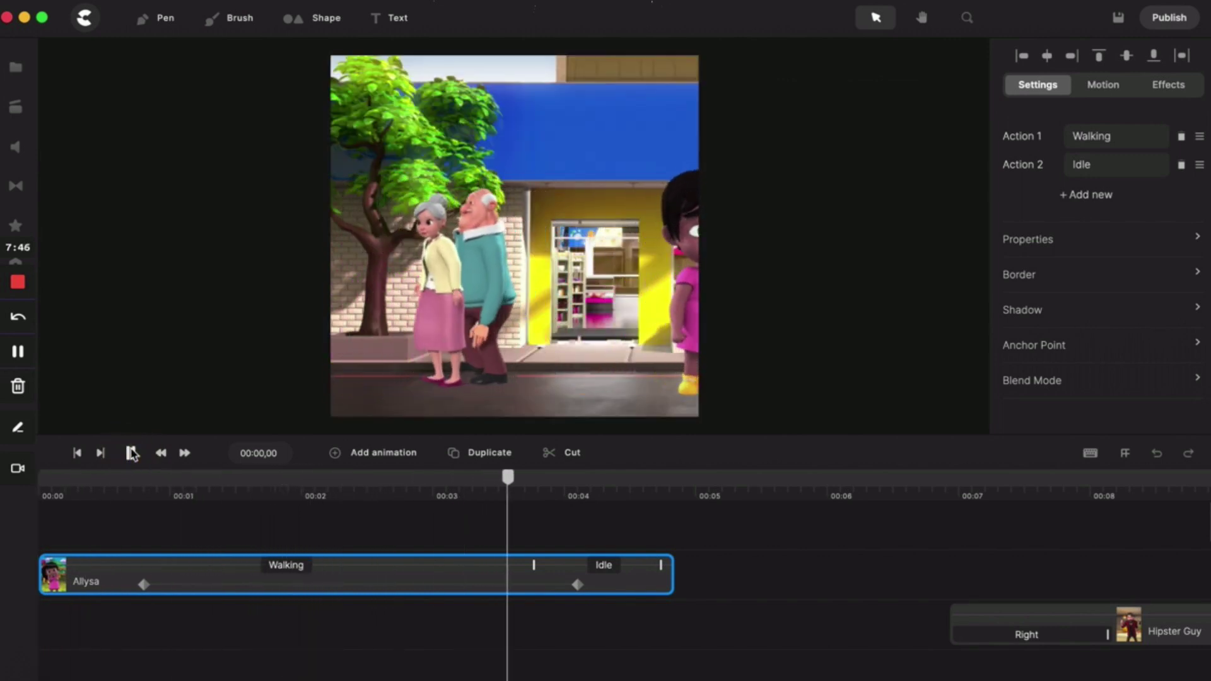
click(130, 453)
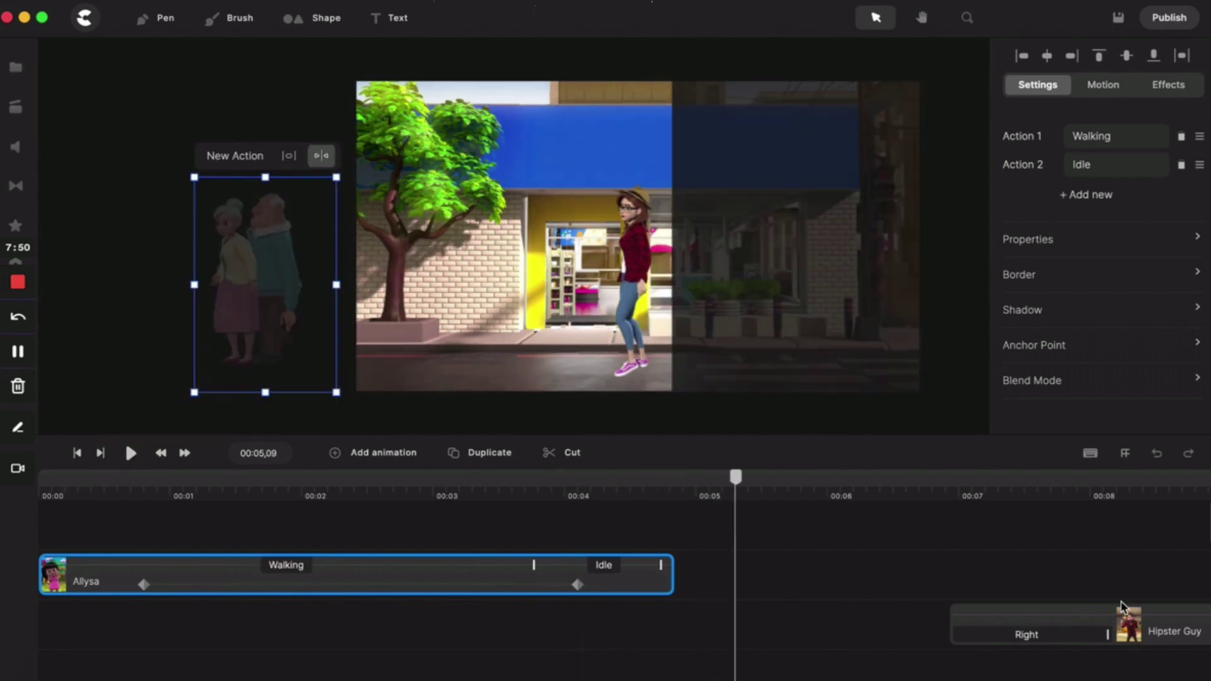
Delete the unused hearts-for-kisses media clip at 00:09–00:11
scroll(916, 609, down, 5)
scroll(917, 609, right, 10)
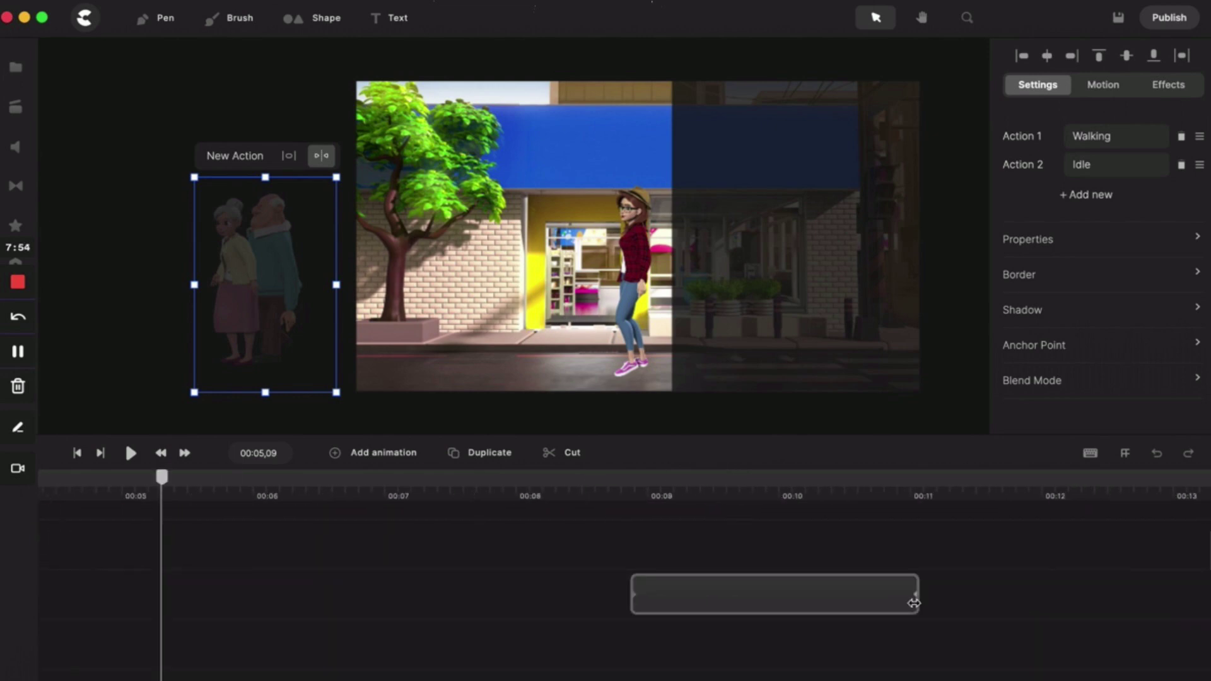
scroll(917, 609, up, 5)
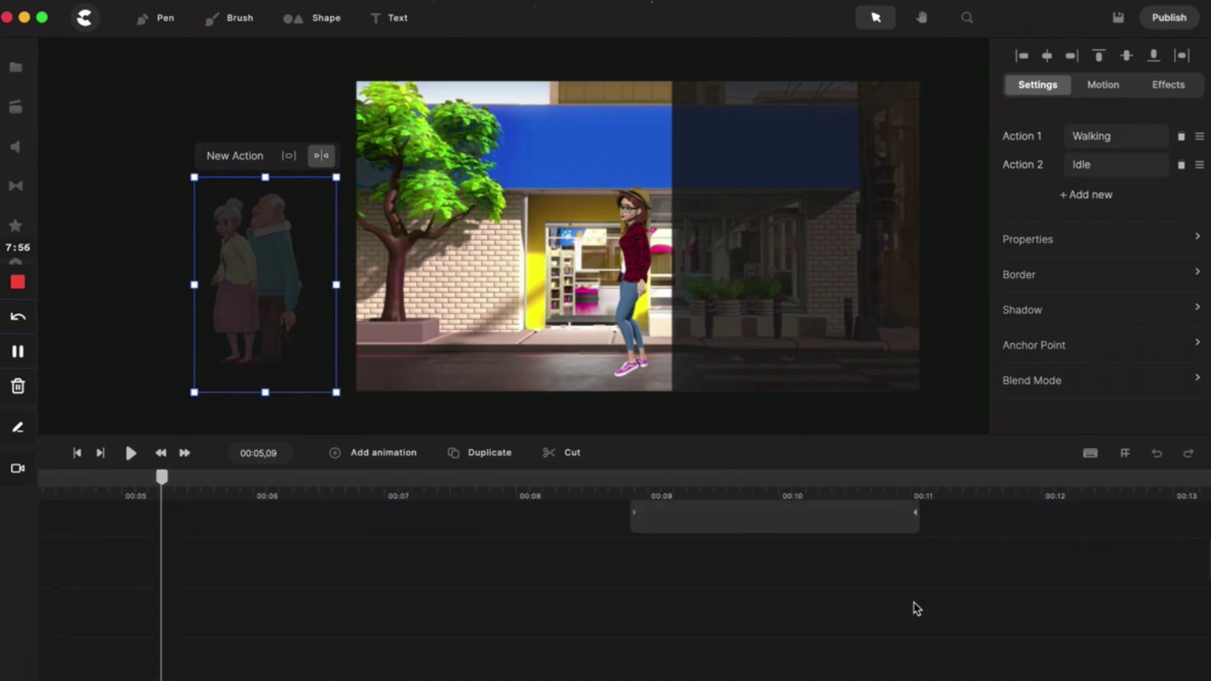
click(841, 600)
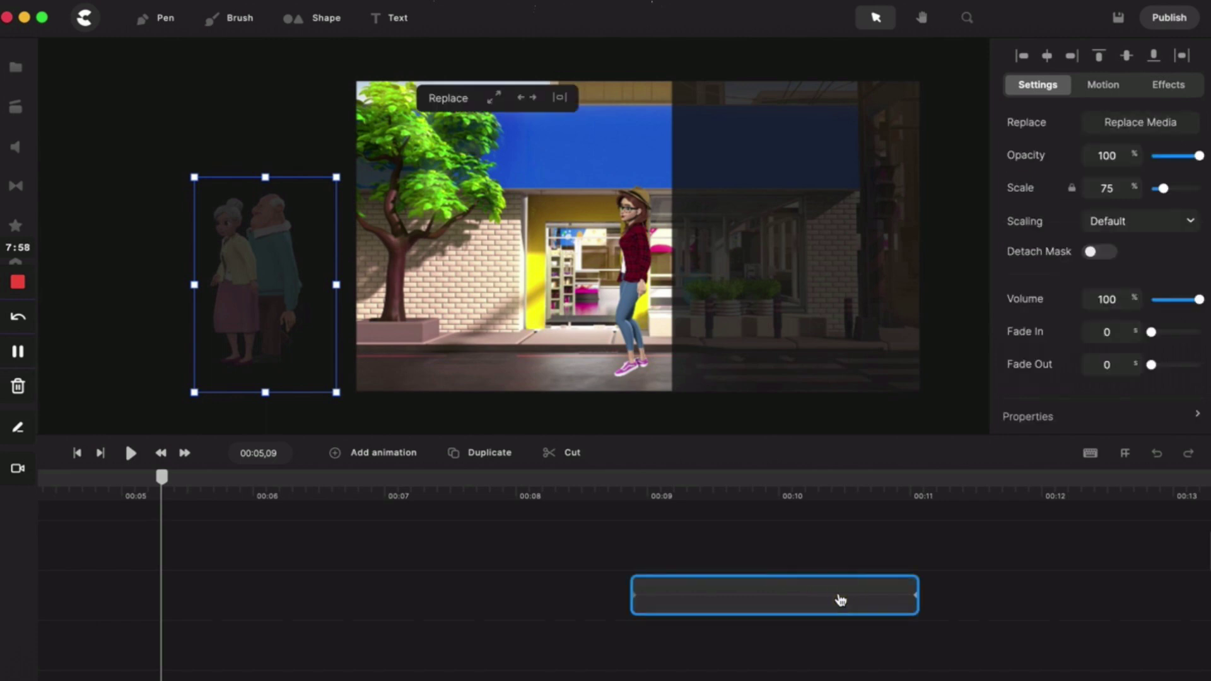
key(Delete)
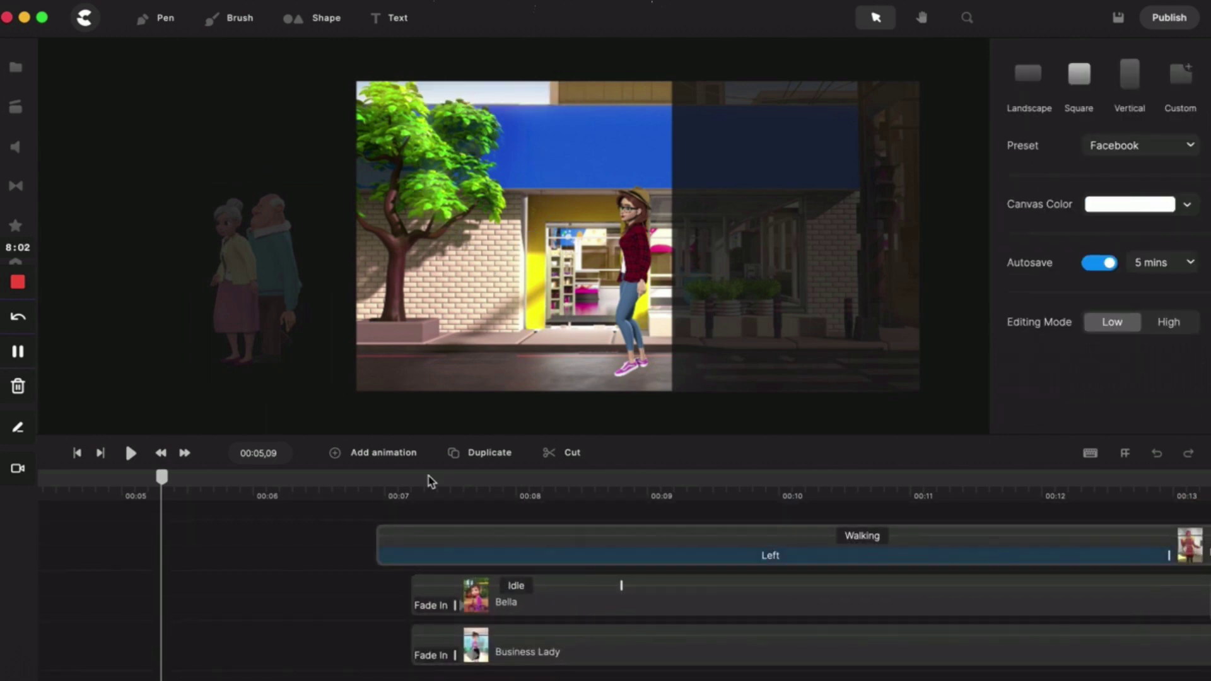
Select Grand Ma's Left entrance animation to show its 281.25% X, Linear settings
scroll(410, 606, left, 3)
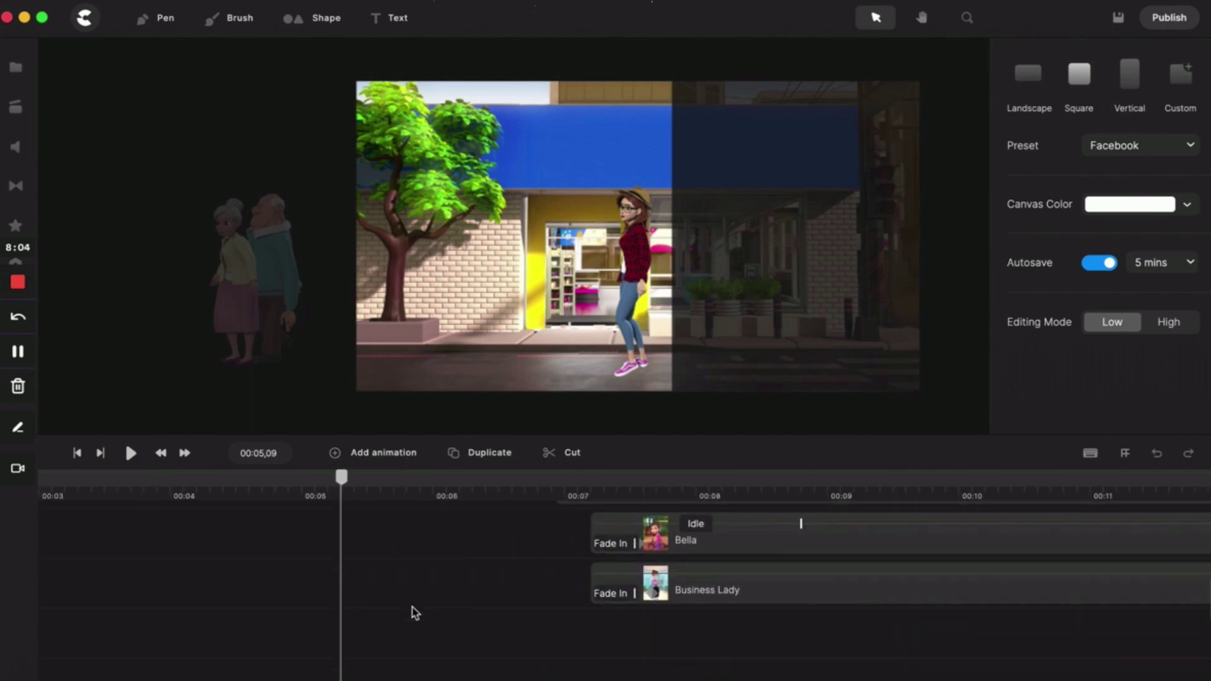
scroll(415, 613, down, 3)
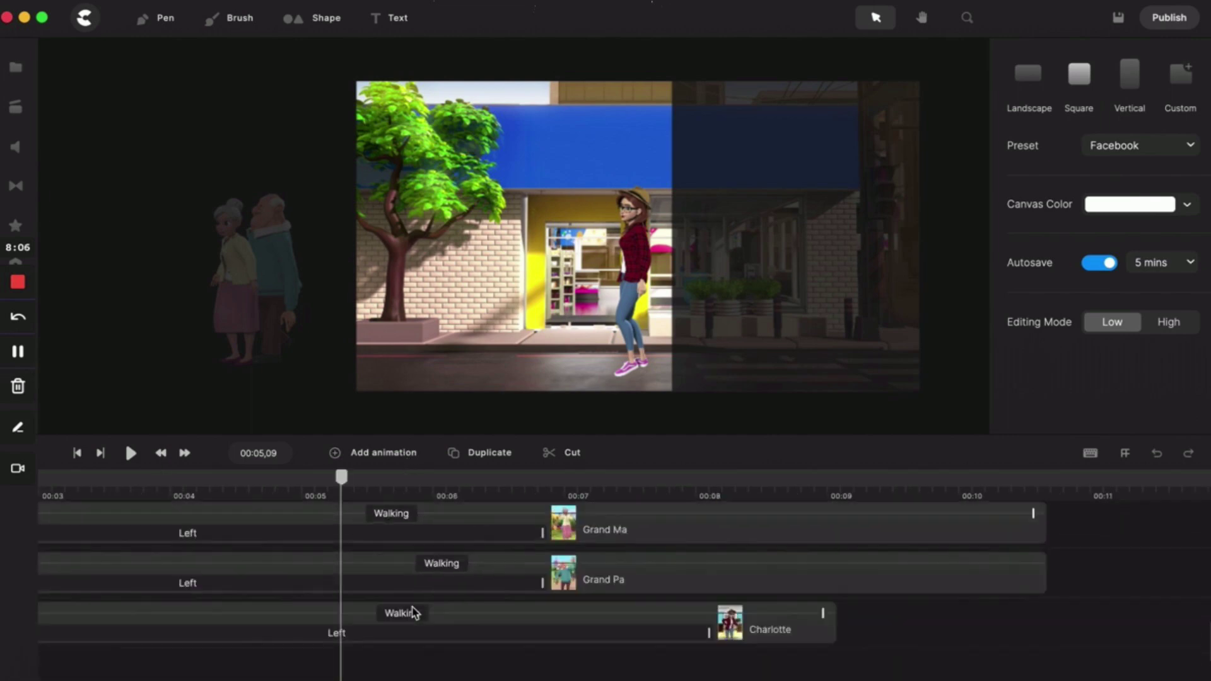
scroll(413, 613, up, 2)
click(620, 639)
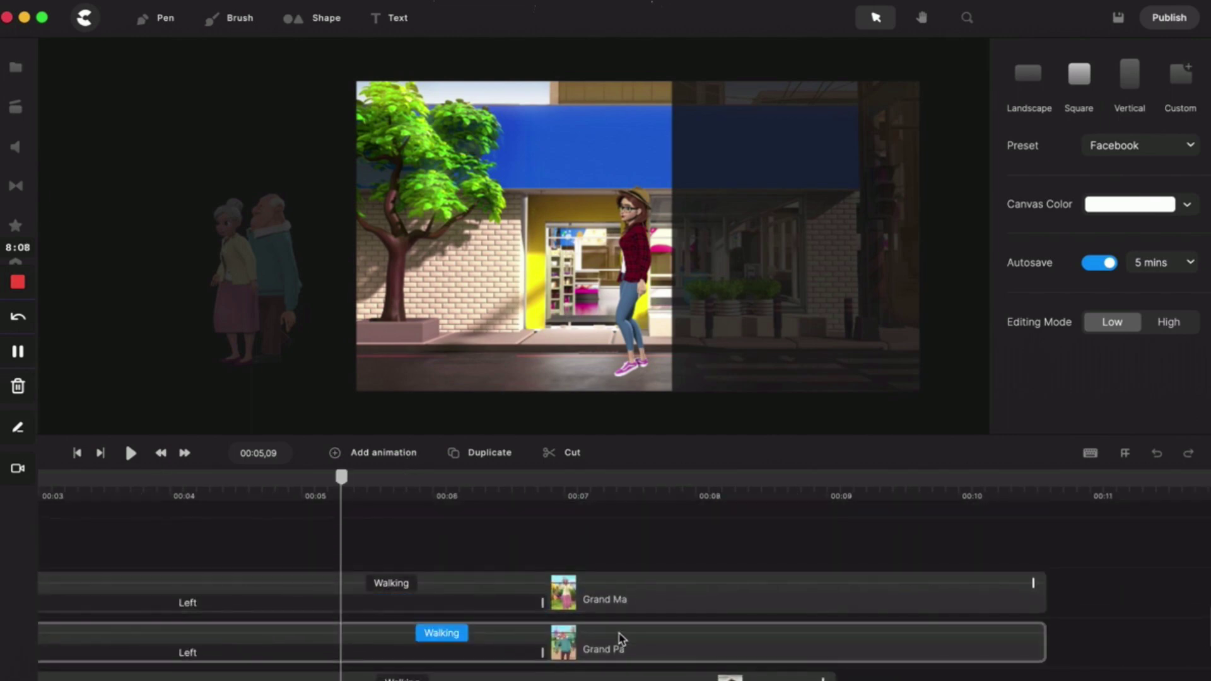
click(385, 606)
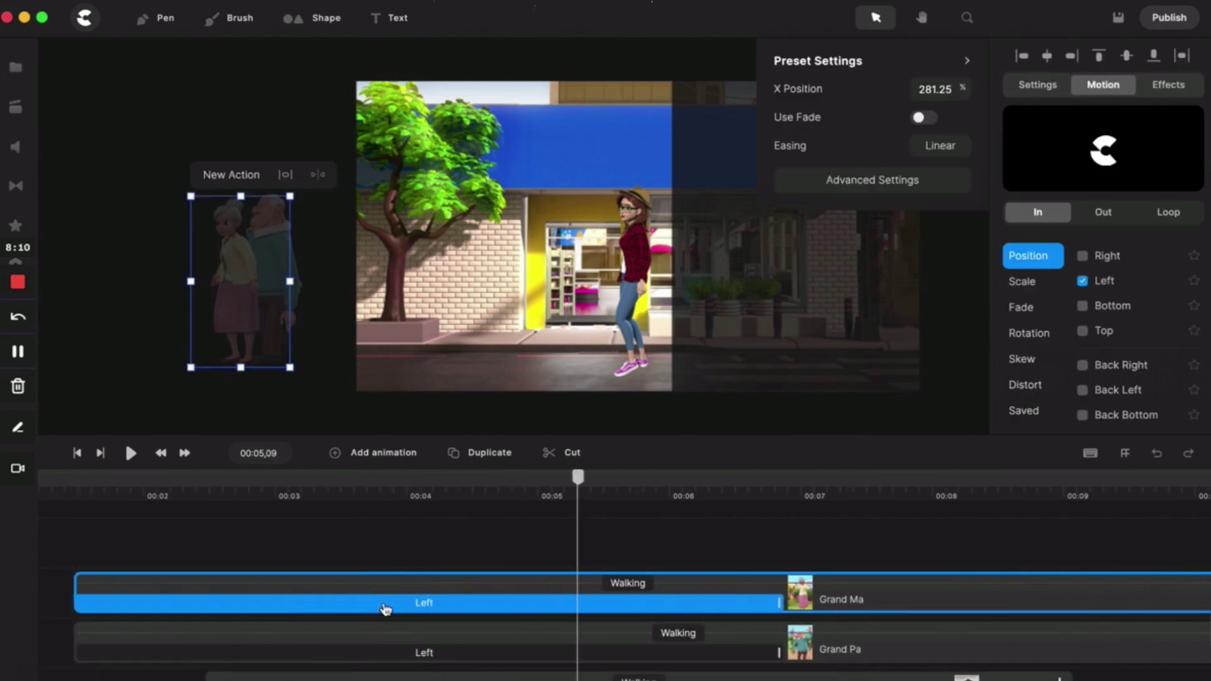
Shorten Grand Ma's Left walk-in animation so it ends around 00:04
click(521, 491)
drag(522, 485, 278, 538)
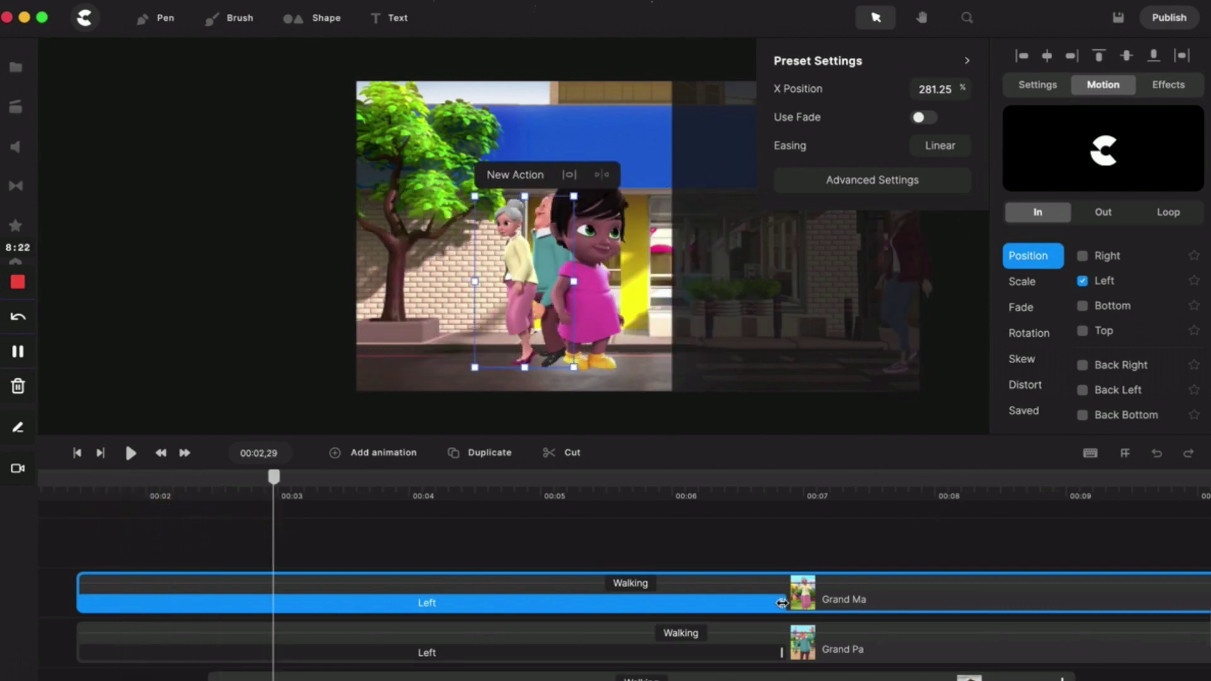
drag(782, 603, 467, 617)
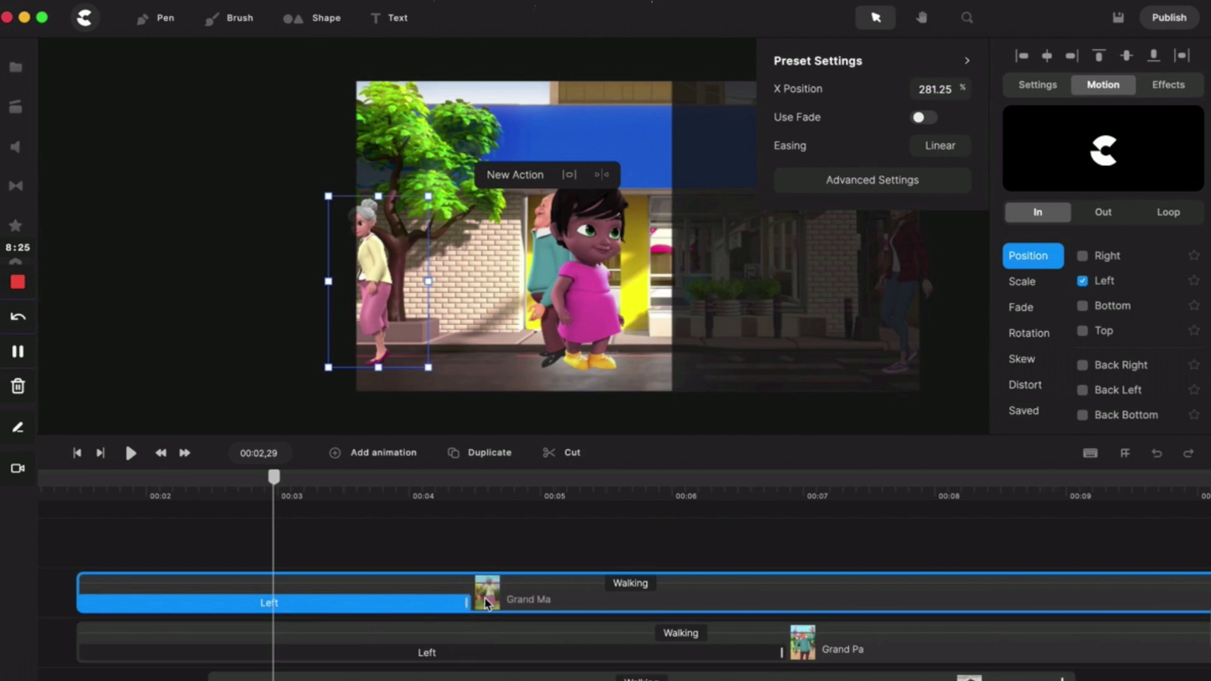
Move Allysa out to the stage's right edge
click(585, 306)
drag(585, 305, 952, 352)
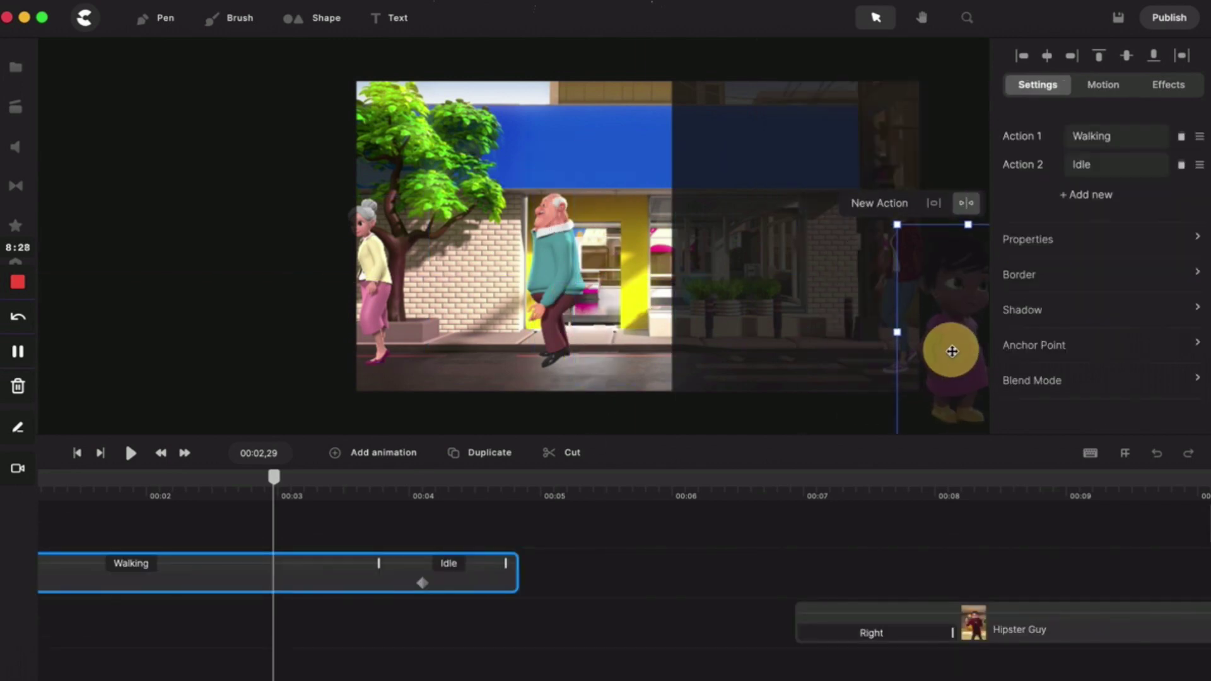
scroll(366, 583, left, 3)
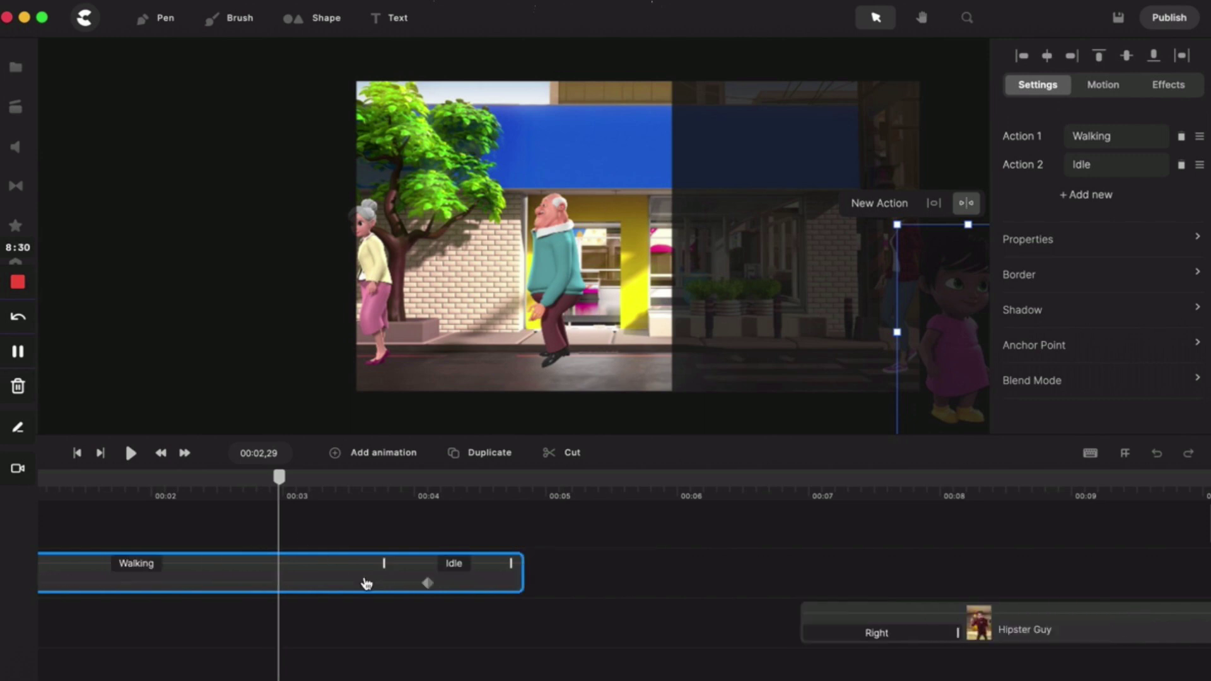
scroll(365, 583, right, 1)
scroll(365, 583, down, 1)
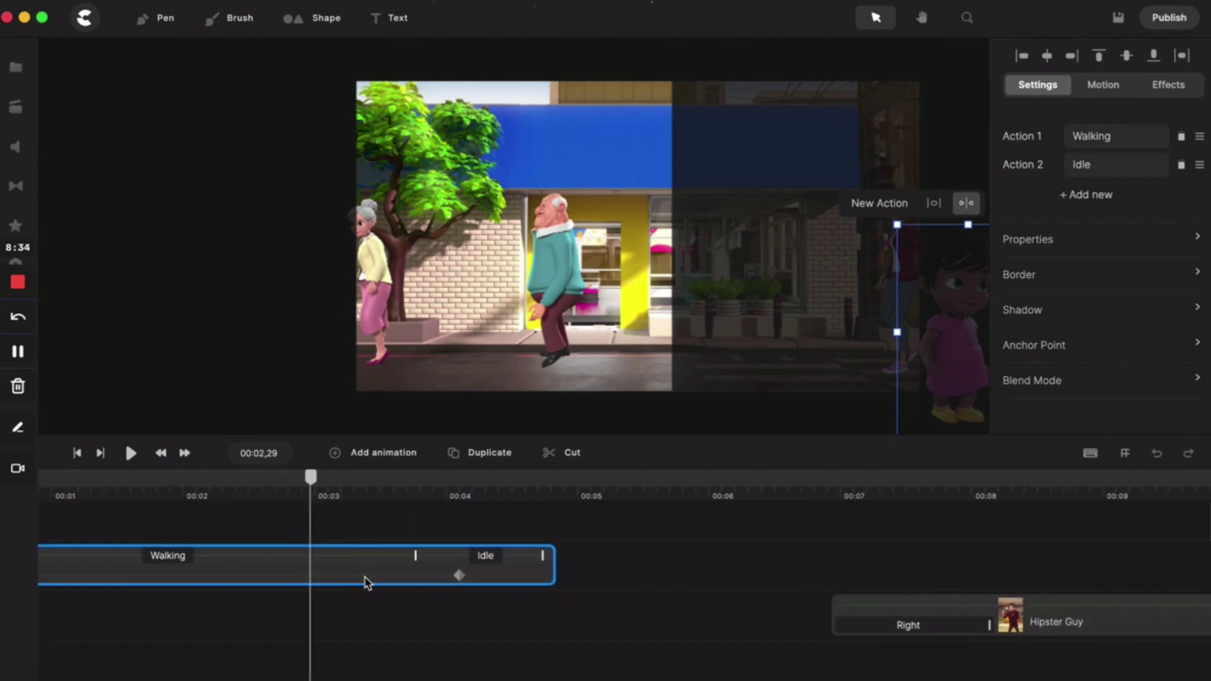
scroll(366, 584, down, 2)
scroll(368, 583, up, 5)
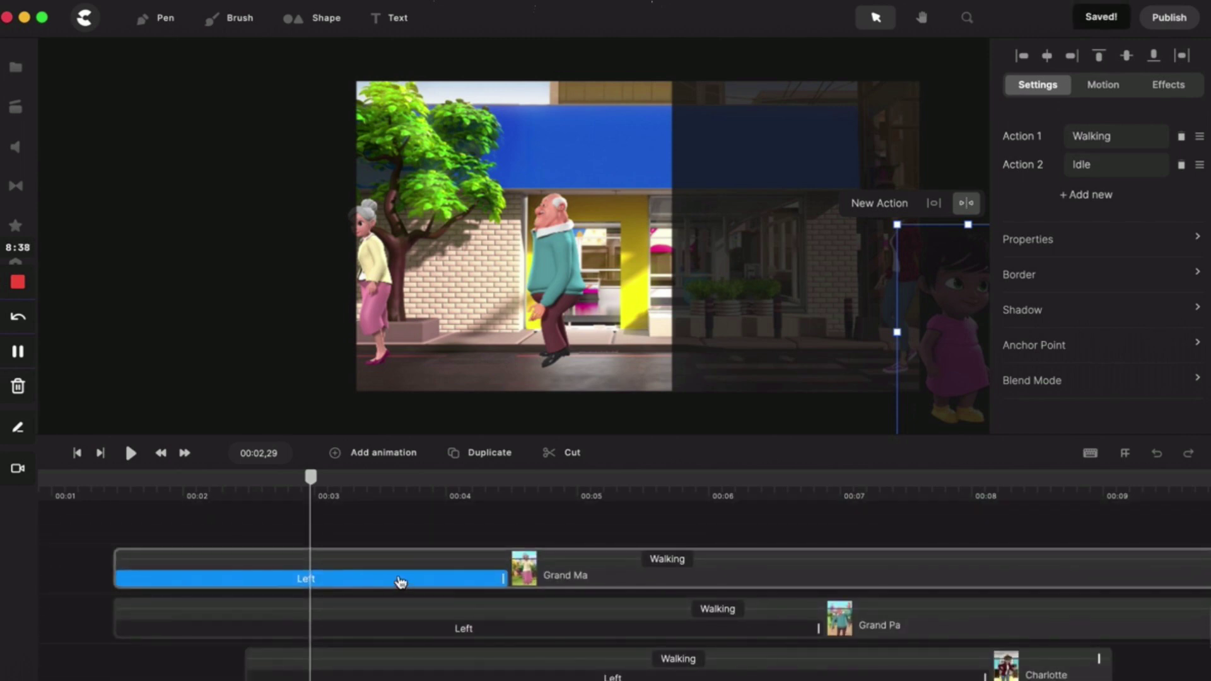
Move Allysa to the stage's right edge at time zero and preview
click(756, 628)
click(756, 629)
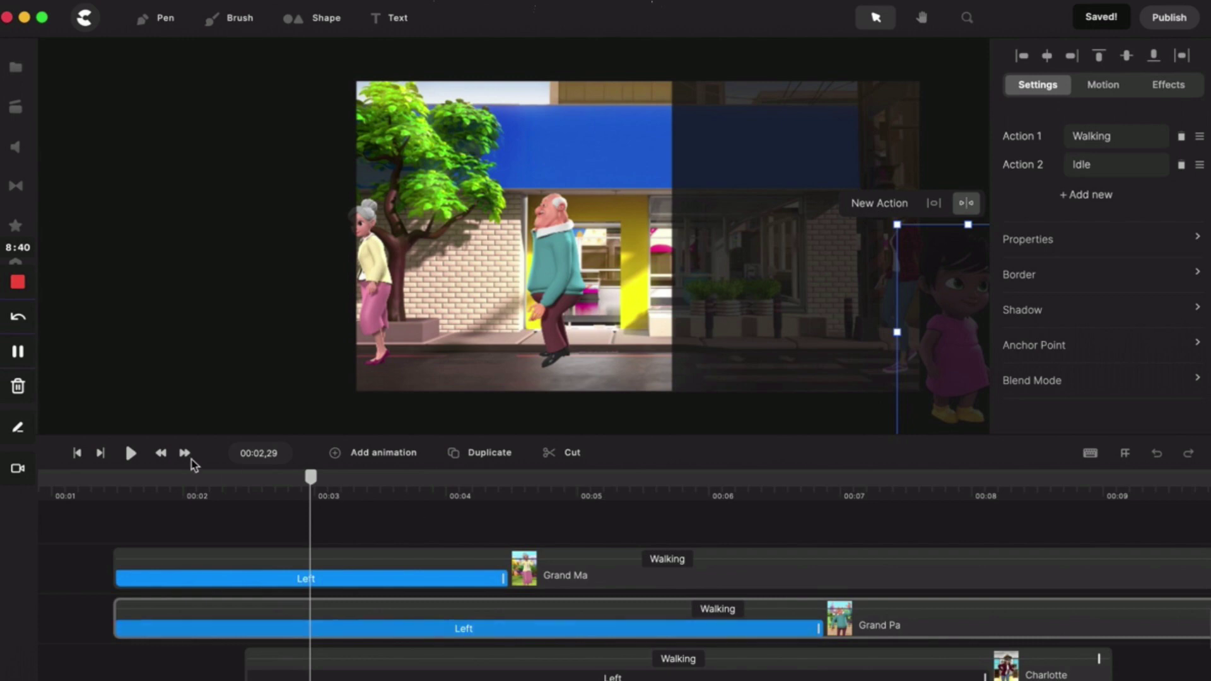
click(78, 453)
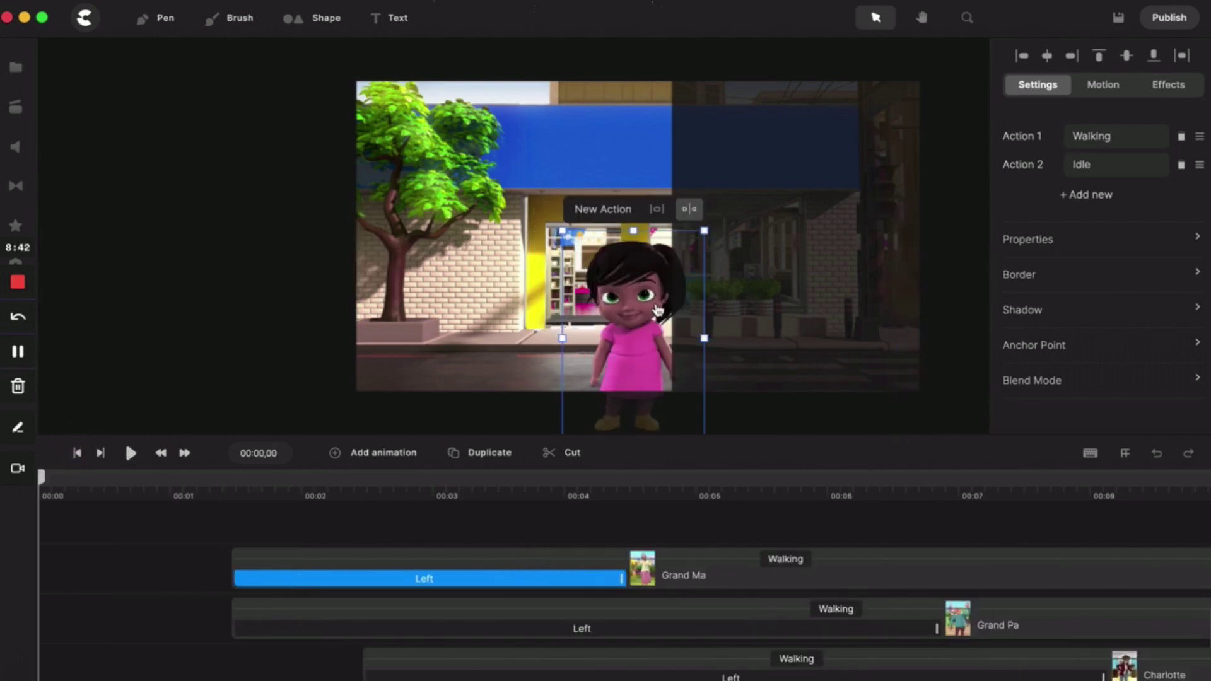
drag(818, 329, 860, 319)
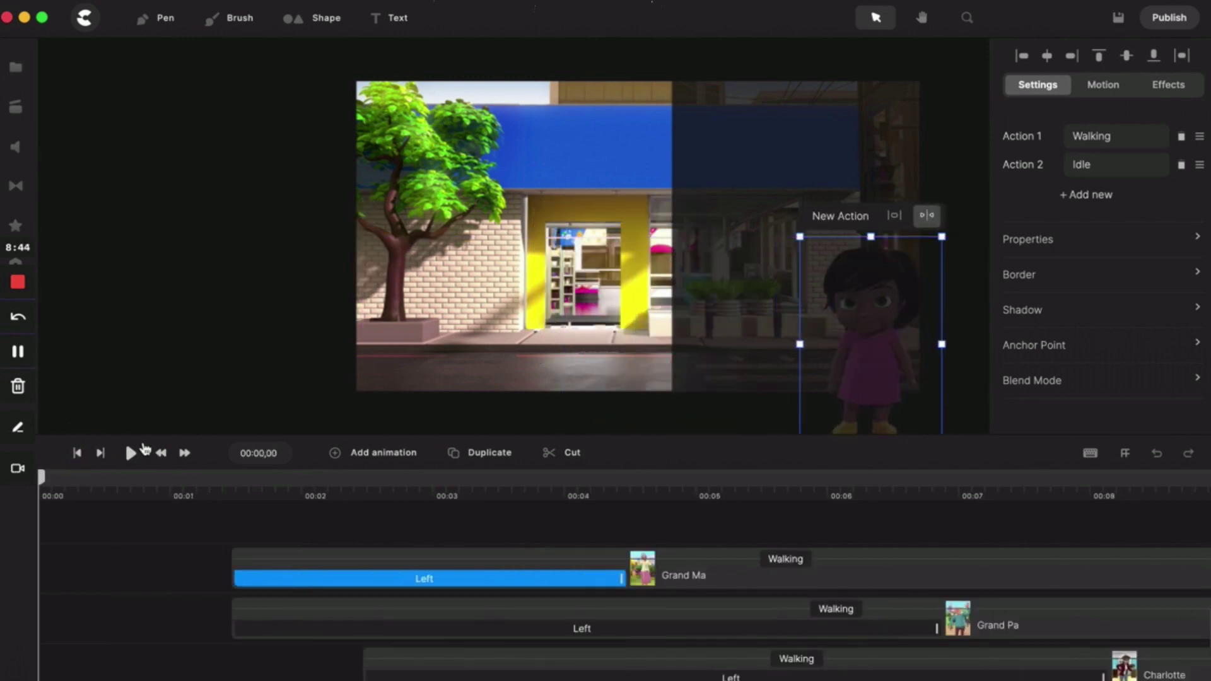
click(132, 454)
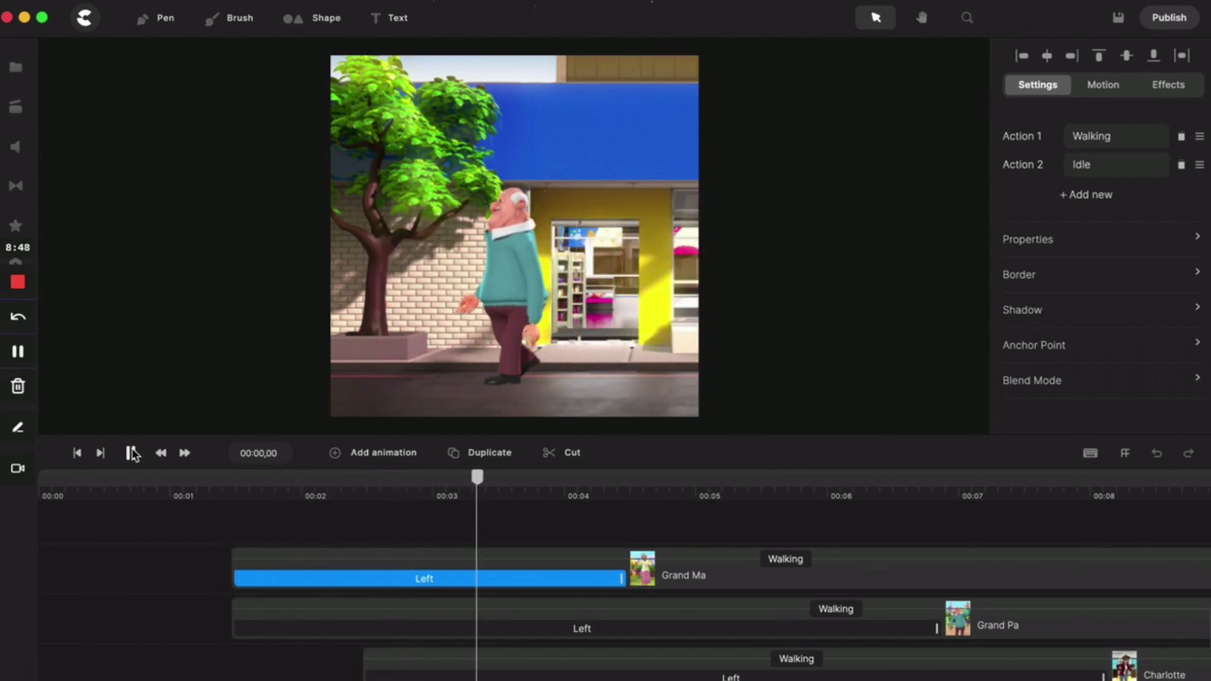
click(131, 453)
Stretch Grand Ma's walk-in to end near 6.7 seconds, matching Grand Pa's
click(836, 610)
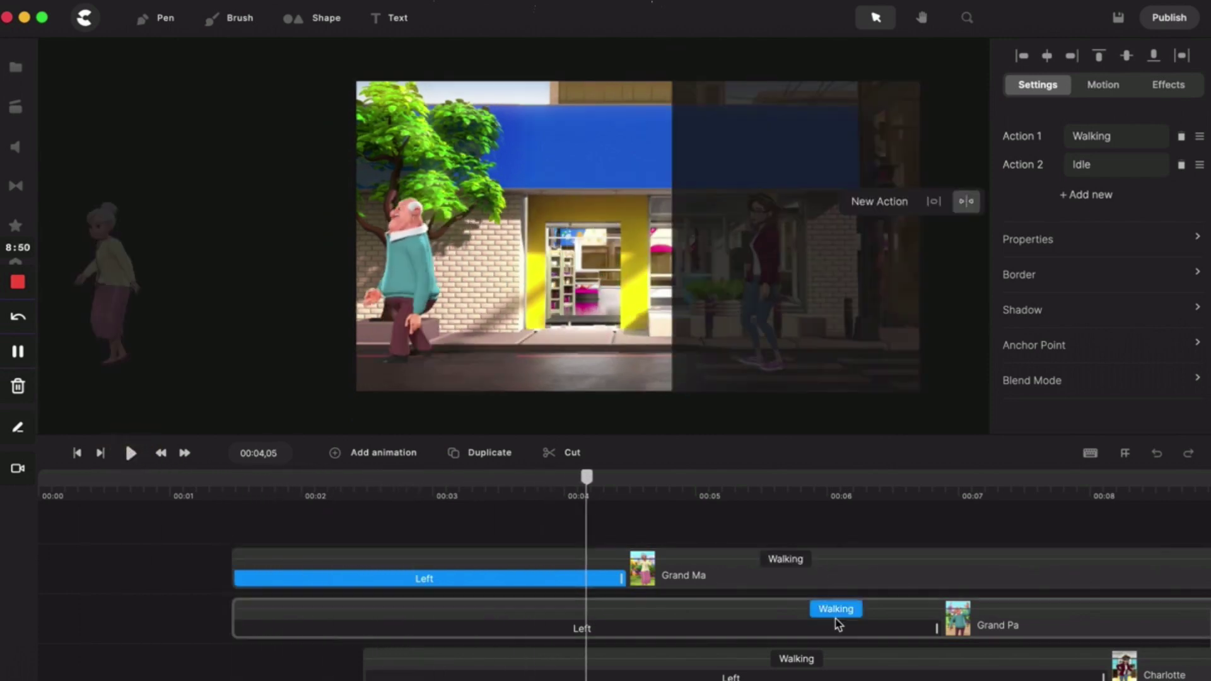
click(934, 630)
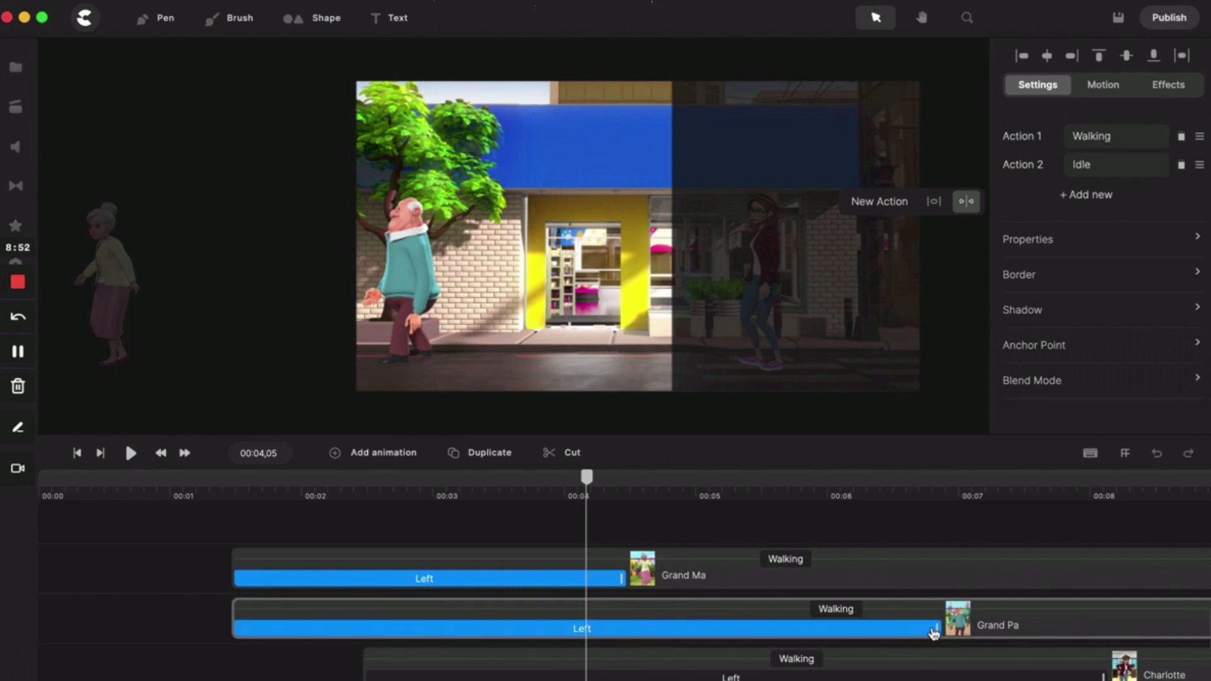
drag(935, 627, 936, 629)
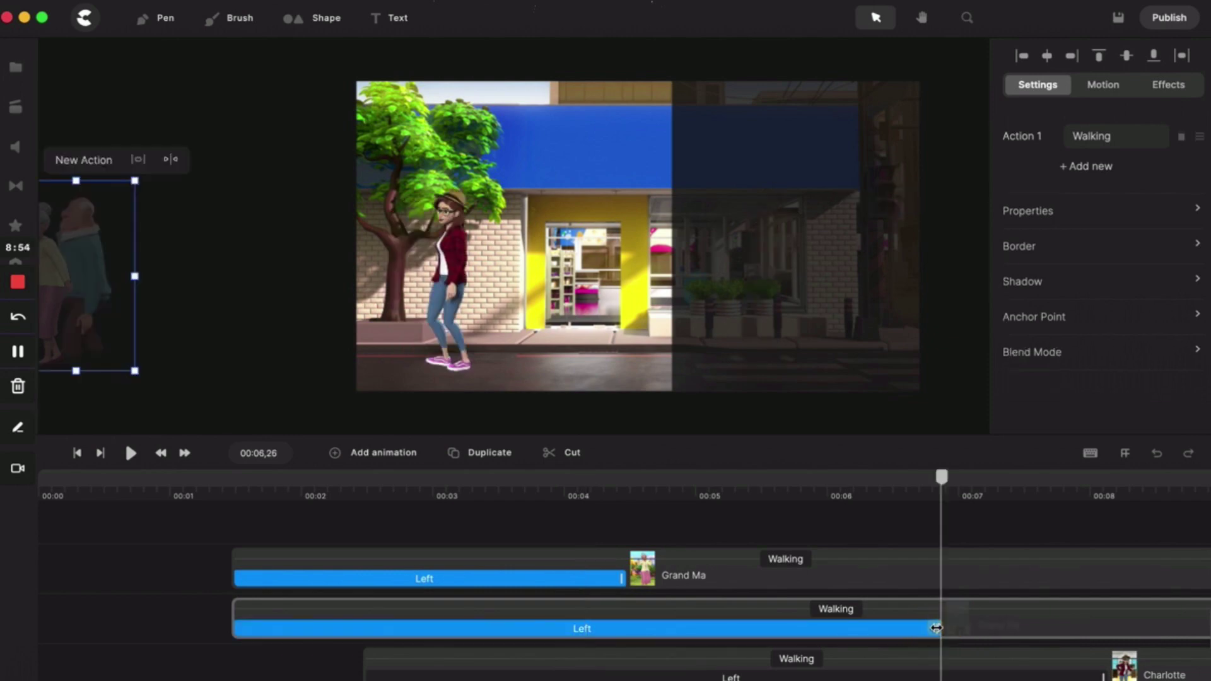
drag(621, 577, 932, 575)
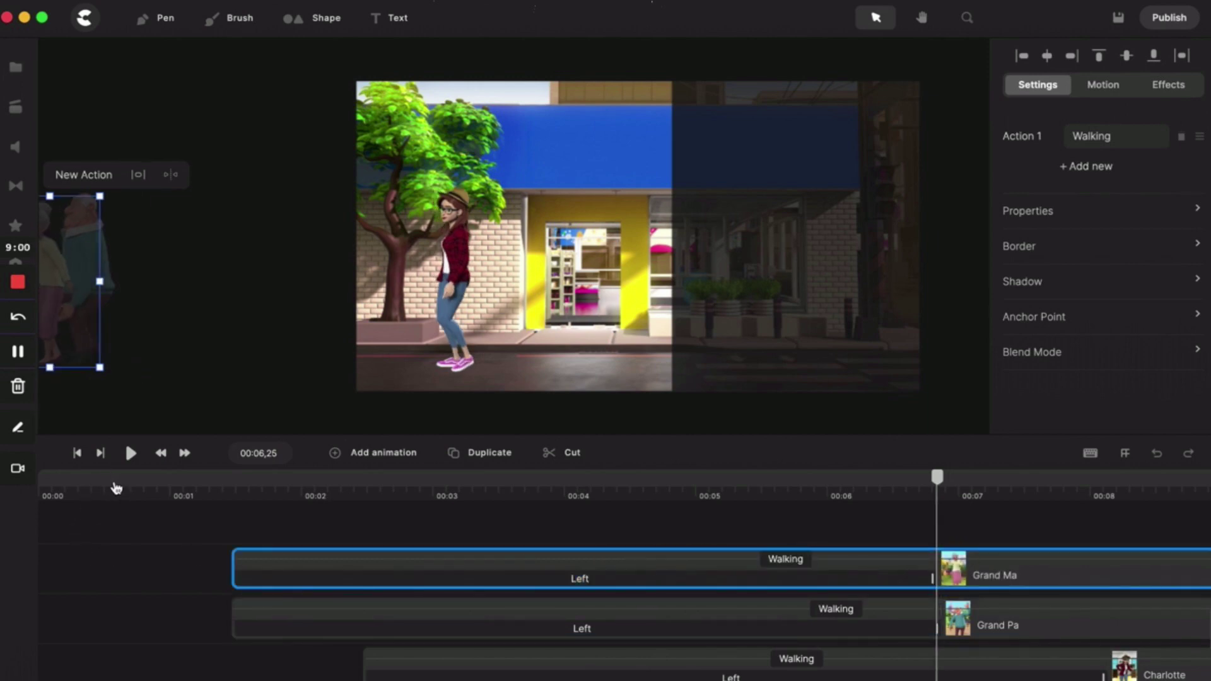
Play the scene from the start to watch the grandparents walk in together
click(116, 487)
click(130, 453)
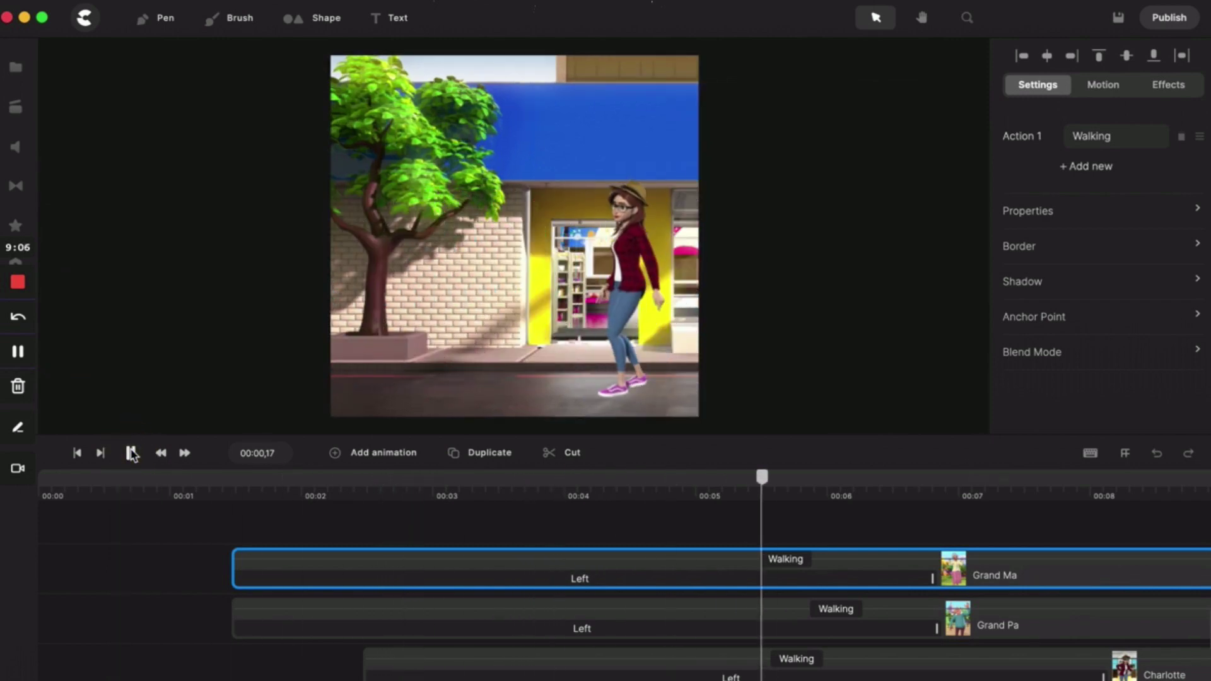
click(131, 453)
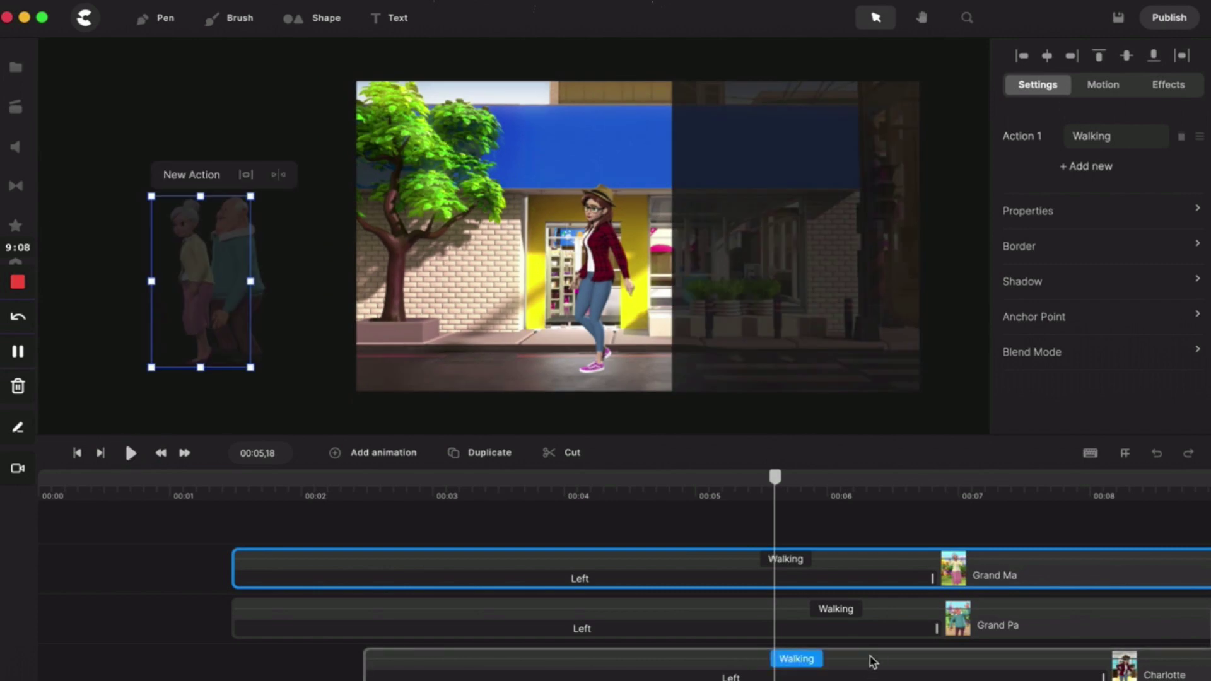
click(128, 453)
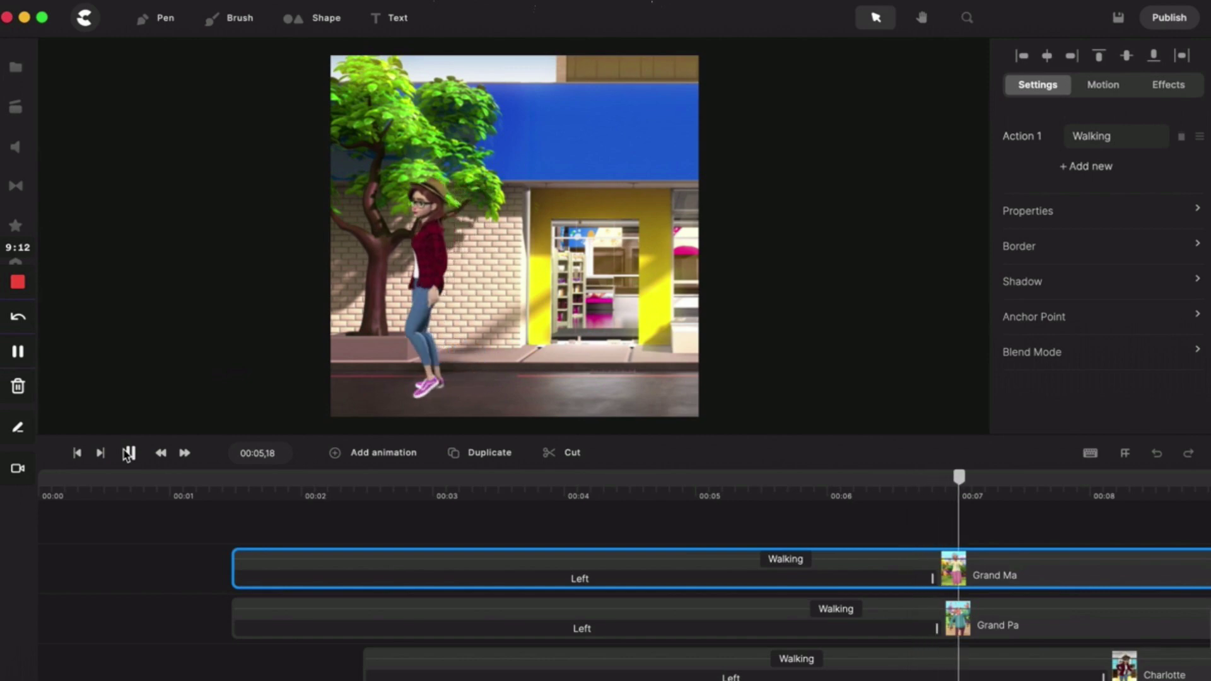